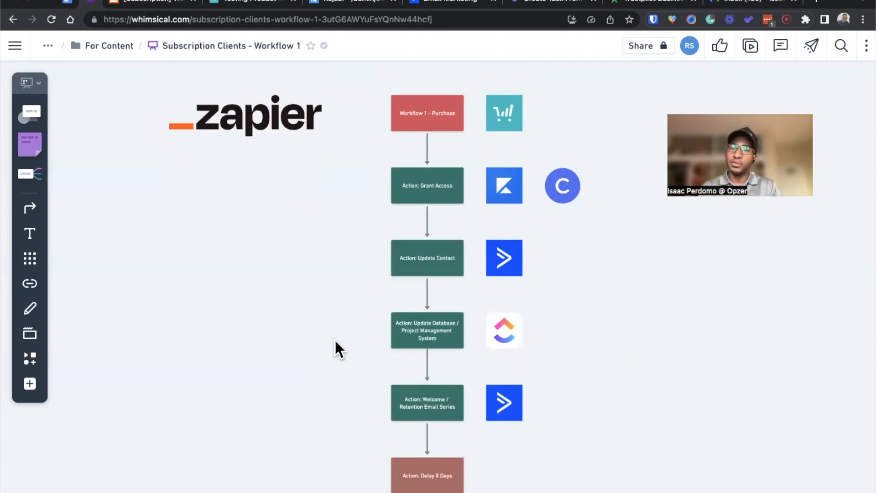
pyautogui.scroll(-5, 335, 339)
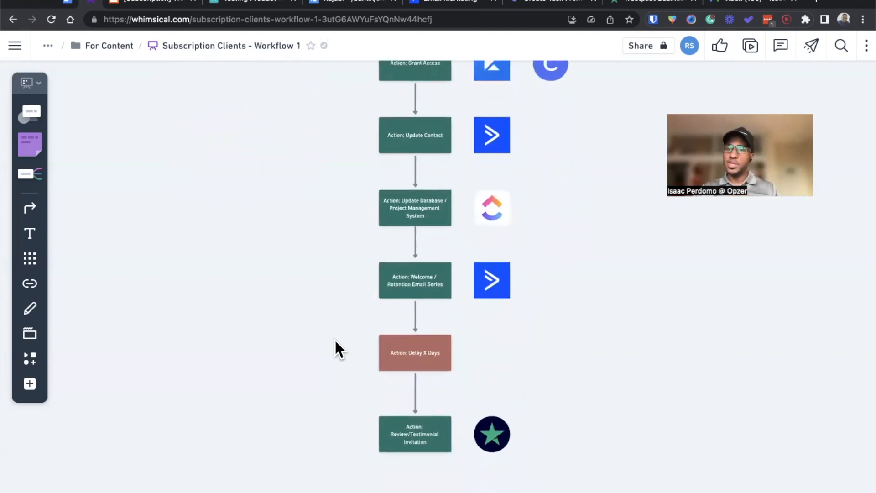
pyautogui.scroll(5, 335, 350)
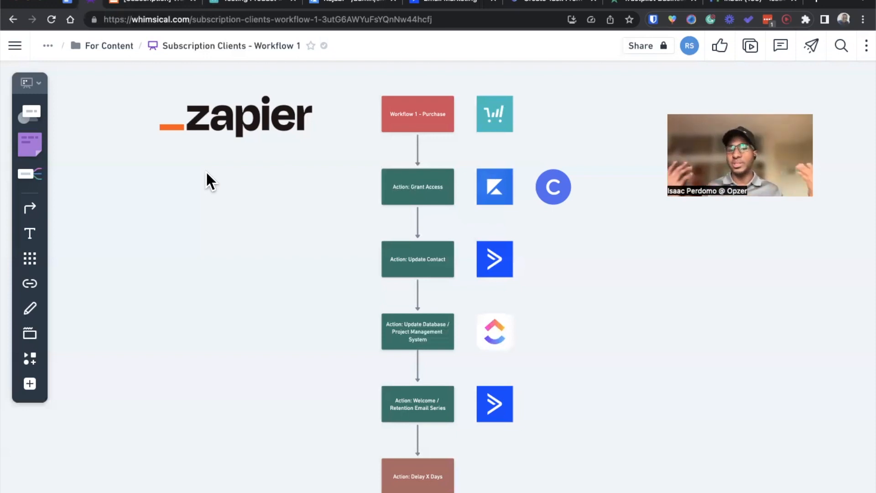
pyautogui.scroll(-5, 395, 307)
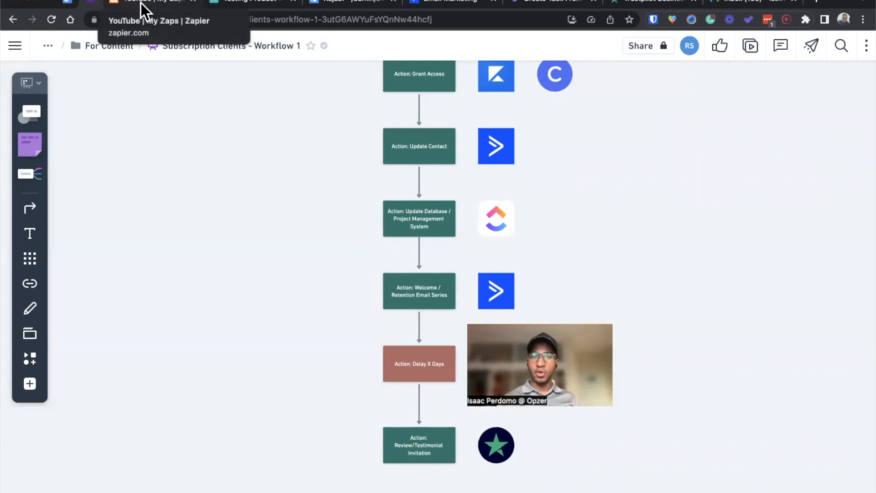
# Step: Switch to Zapier and create a new Zap in the YouTube folder
pyautogui.click(135, 1)
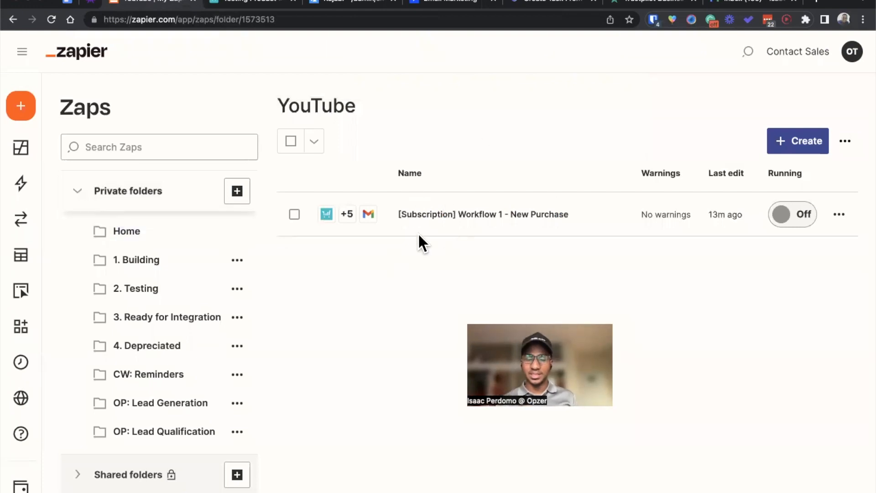
pyautogui.click(793, 144)
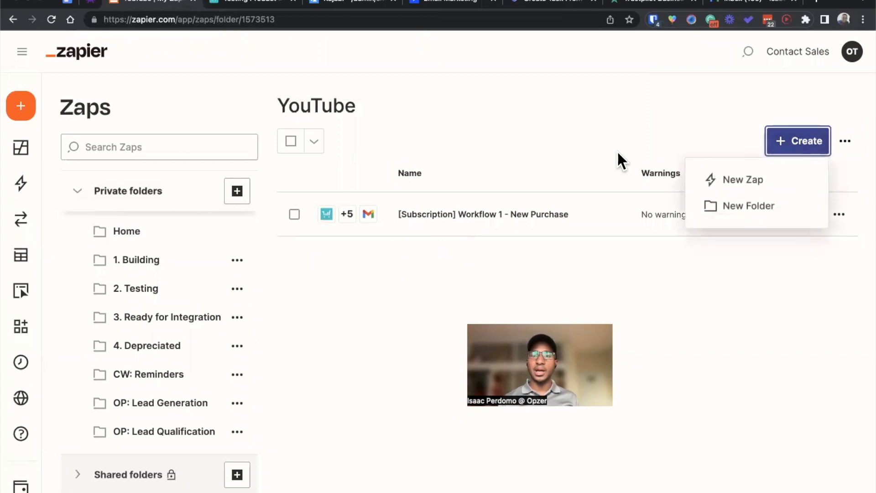
pyautogui.click(732, 183)
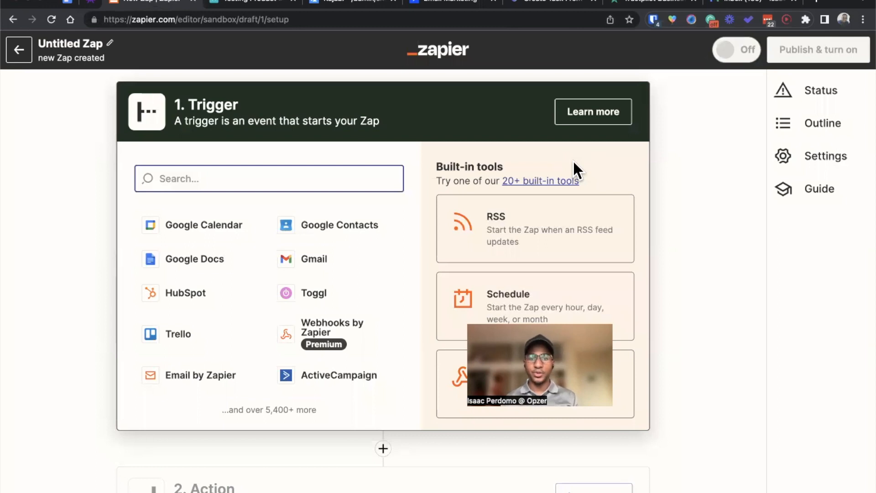
pyautogui.click(45, 255)
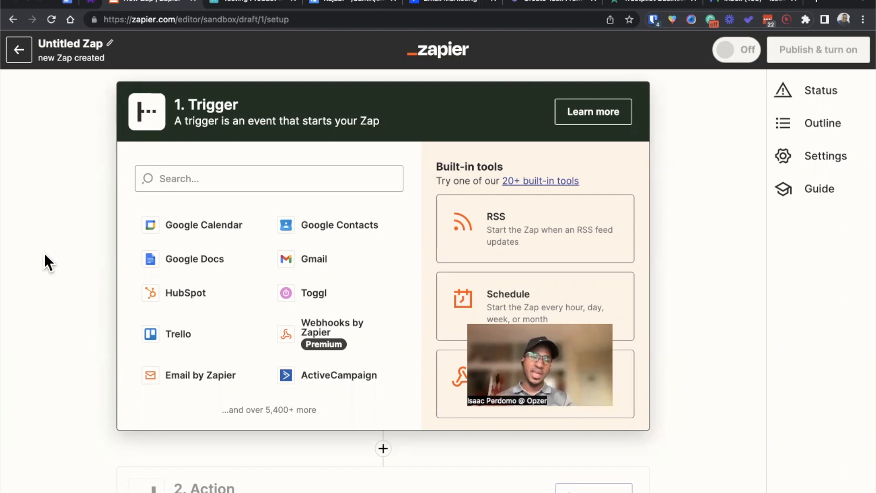
# Step: Set the Zap's trigger to ThriveCart with the Product Purchase event
pyautogui.click(172, 181)
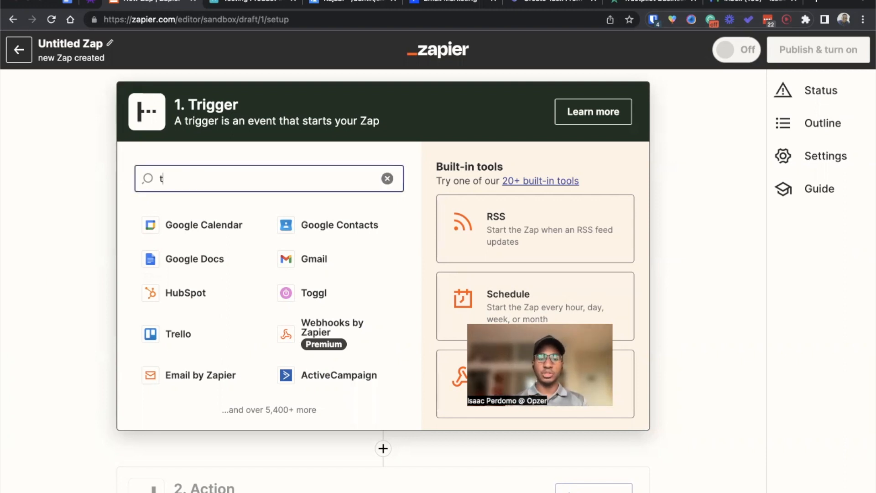
pyautogui.write('thrive')
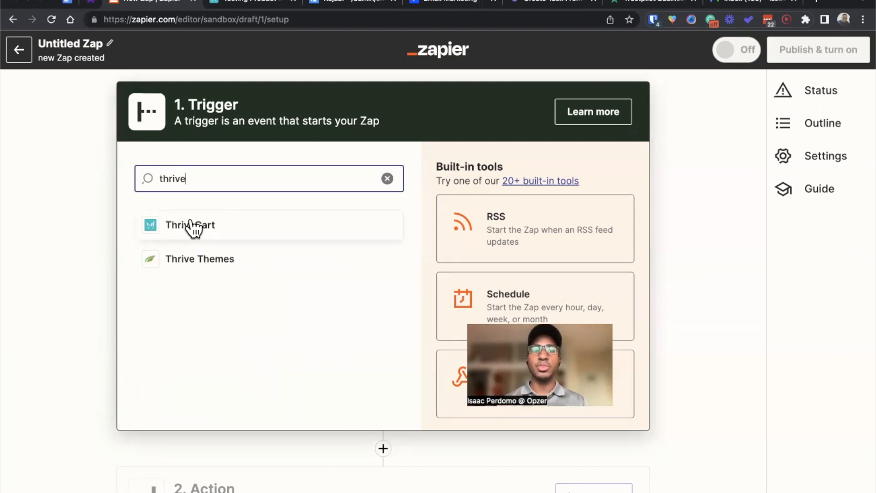
pyautogui.click(193, 227)
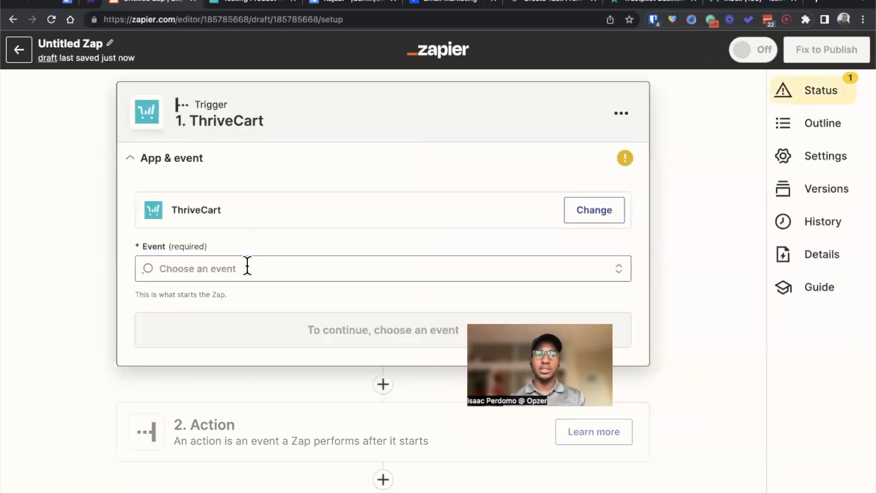
pyautogui.click(247, 266)
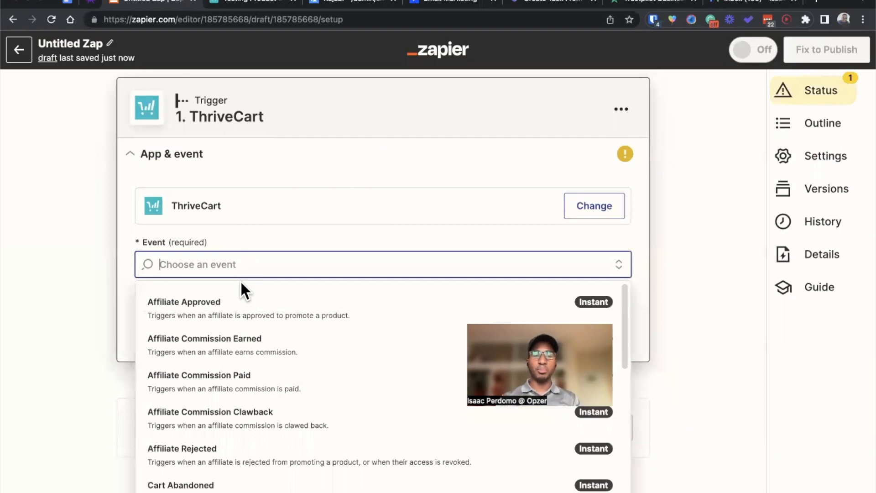
pyautogui.write('pro')
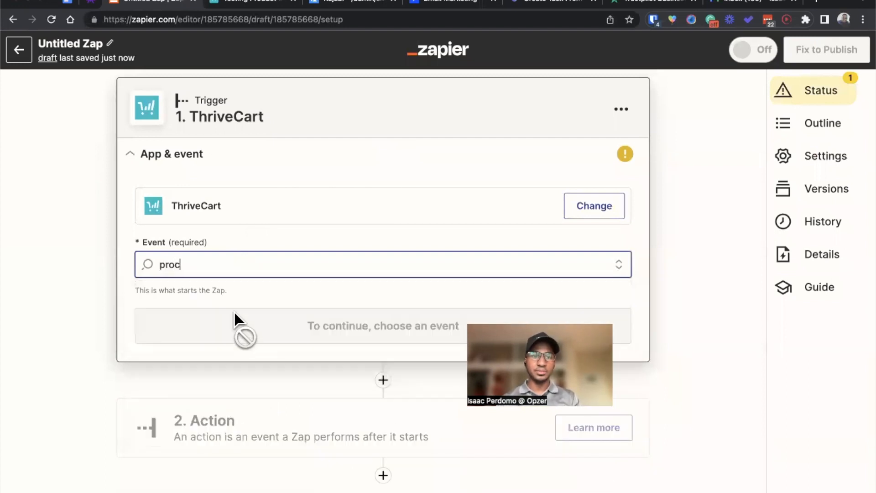
pyautogui.click(236, 346)
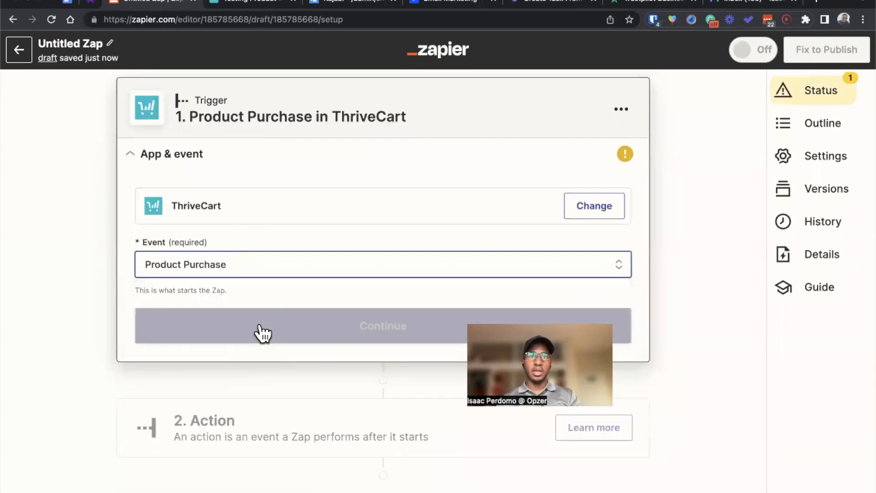
pyautogui.click(260, 331)
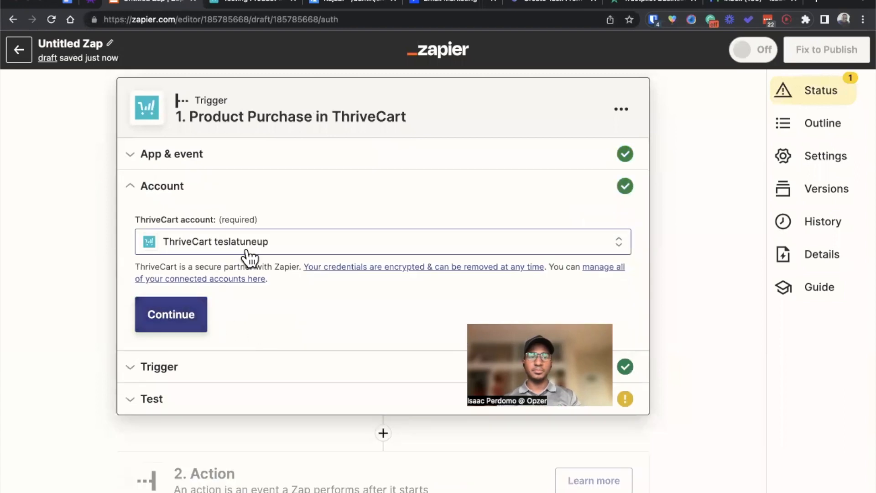
# Step: Accept the connected ThriveCart account and restrict the trigger to Testing Product
pyautogui.click(208, 324)
pyautogui.scroll(-1, 259, 262)
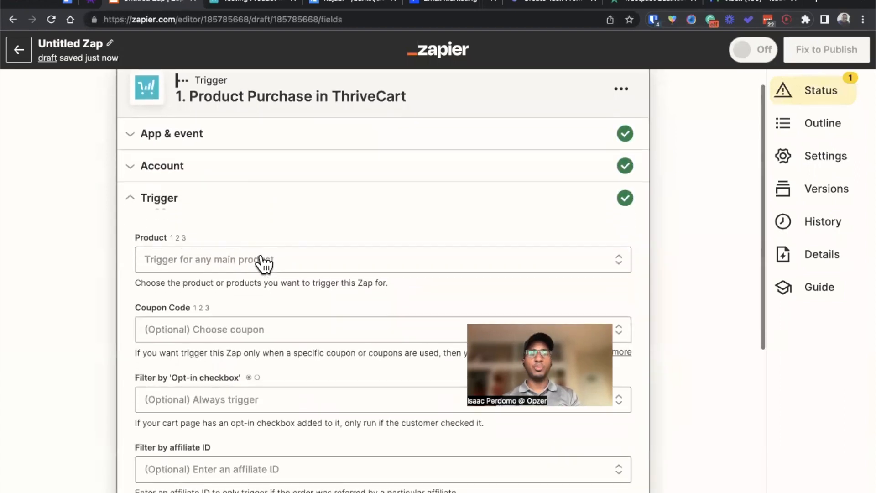
pyautogui.scroll(-1, 259, 289)
pyautogui.scroll(-2, 239, 237)
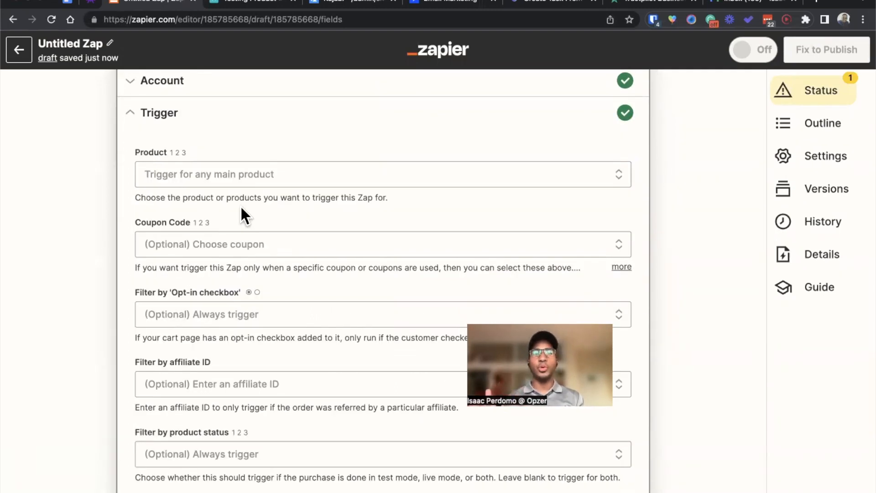
pyautogui.click(233, 179)
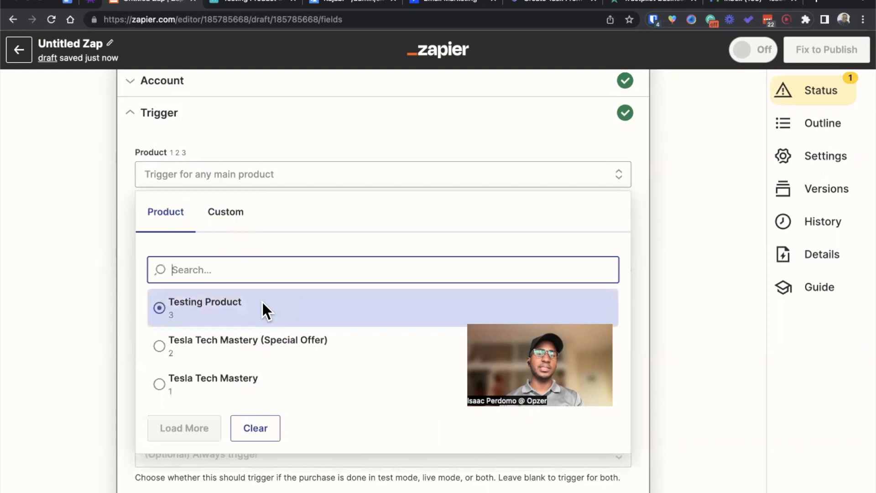
pyautogui.click(263, 302)
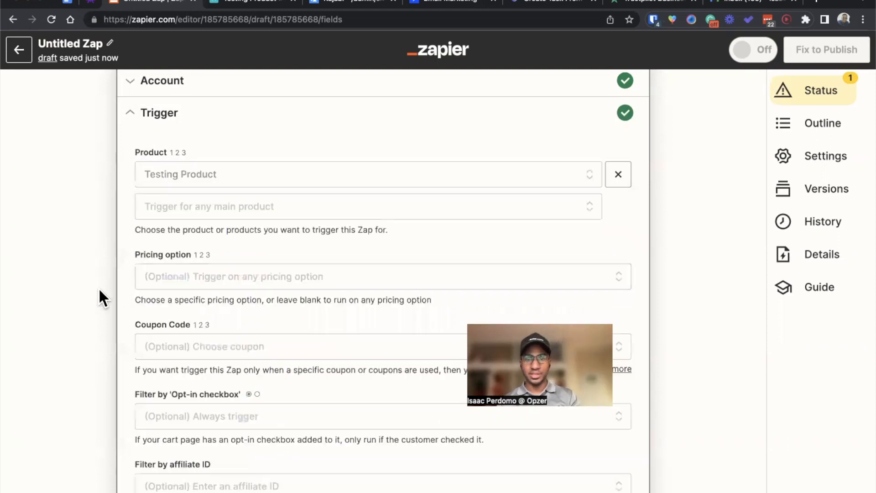
# Step: Leave the optional trigger filters blank, test the ThriveCart trigger and continue to the action step
pyautogui.scroll(-2, 99, 290)
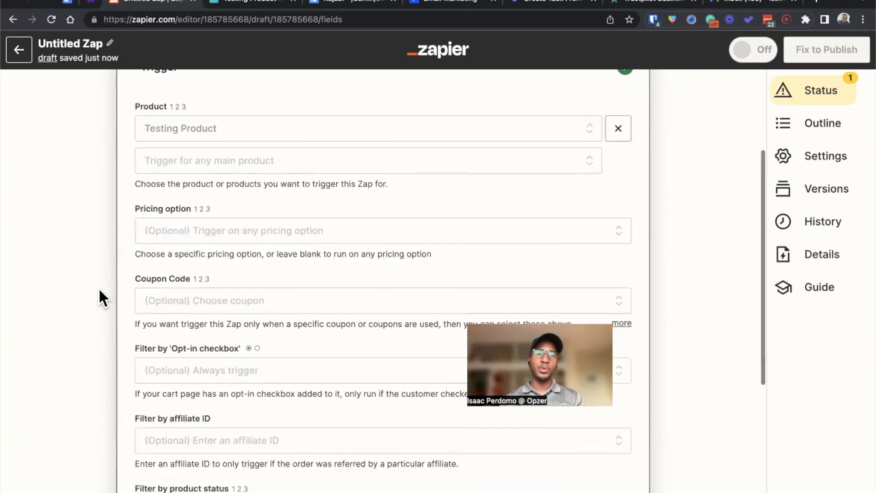
pyautogui.scroll(-1, 99, 290)
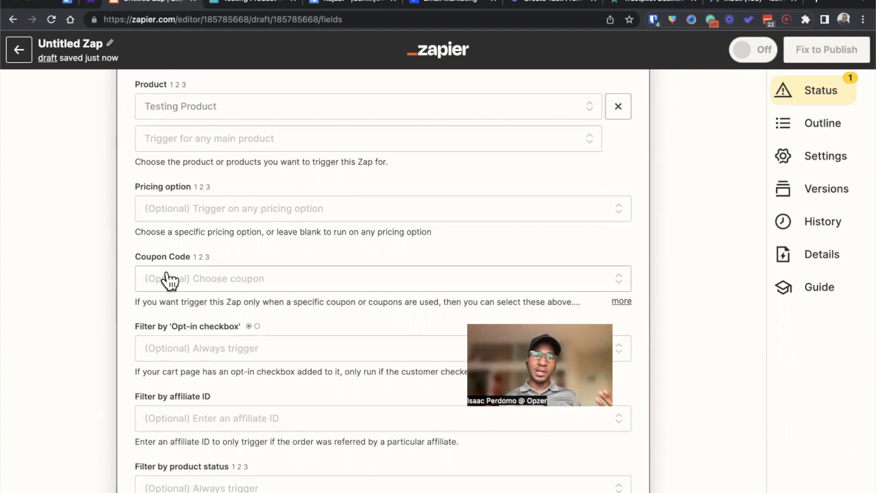
pyautogui.scroll(-2, 145, 297)
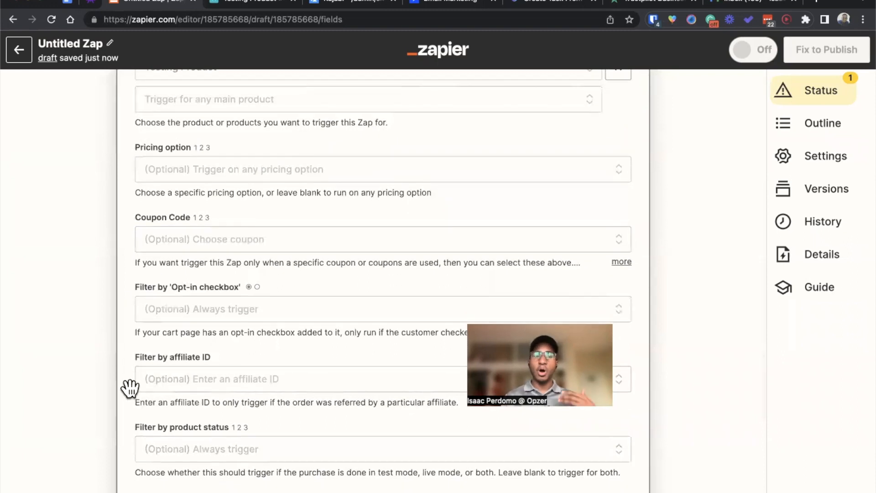
pyautogui.scroll(-2, 129, 386)
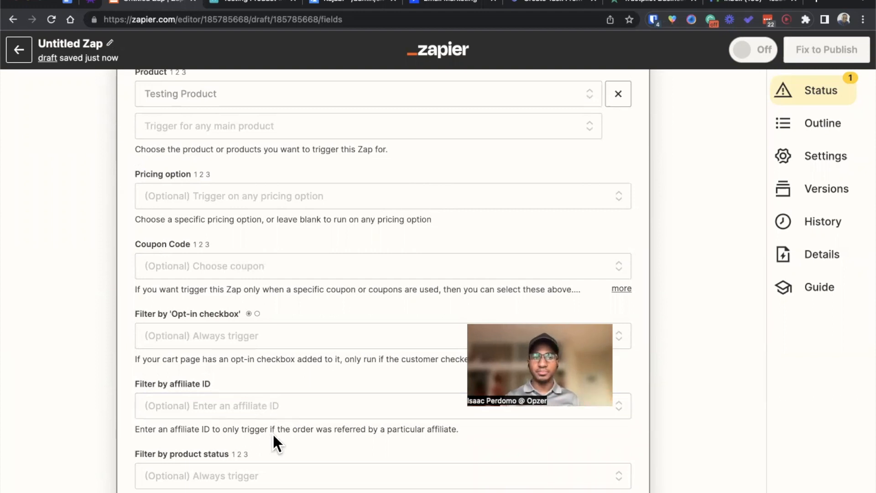
pyautogui.scroll(1, 270, 411)
pyautogui.scroll(-3, 268, 402)
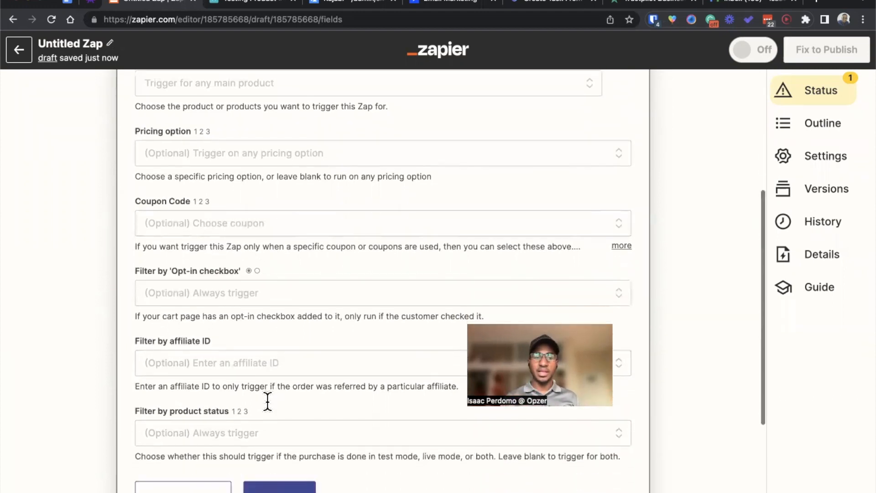
pyautogui.click(262, 485)
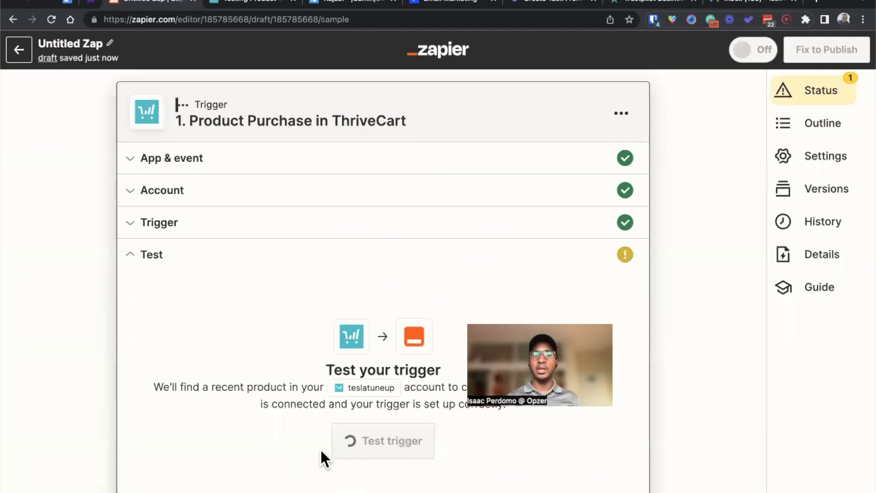
pyautogui.click(363, 453)
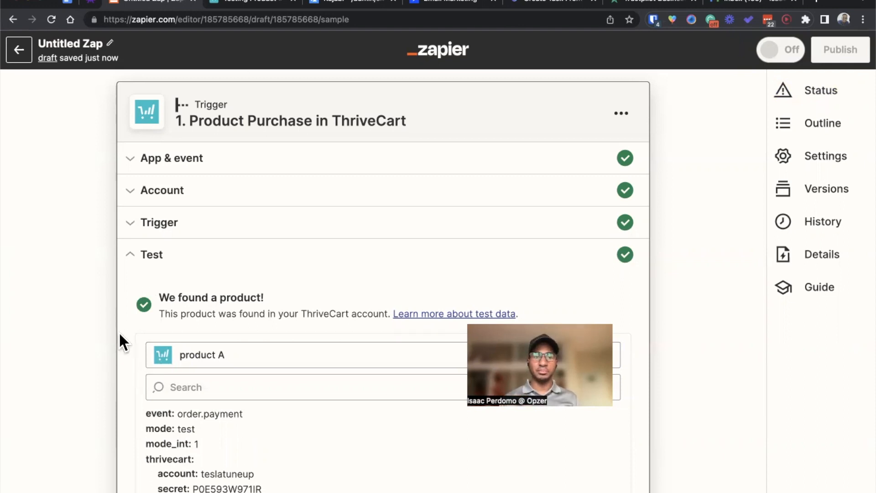
pyautogui.scroll(-5, 118, 331)
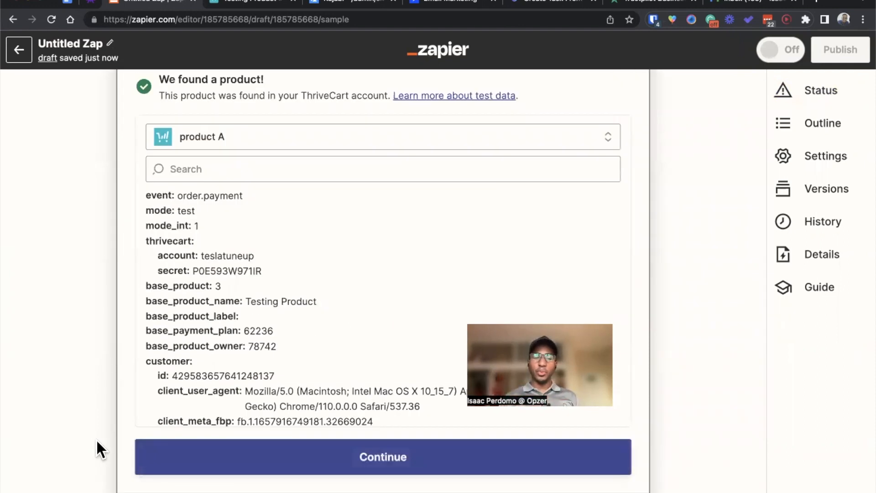
pyautogui.click(164, 469)
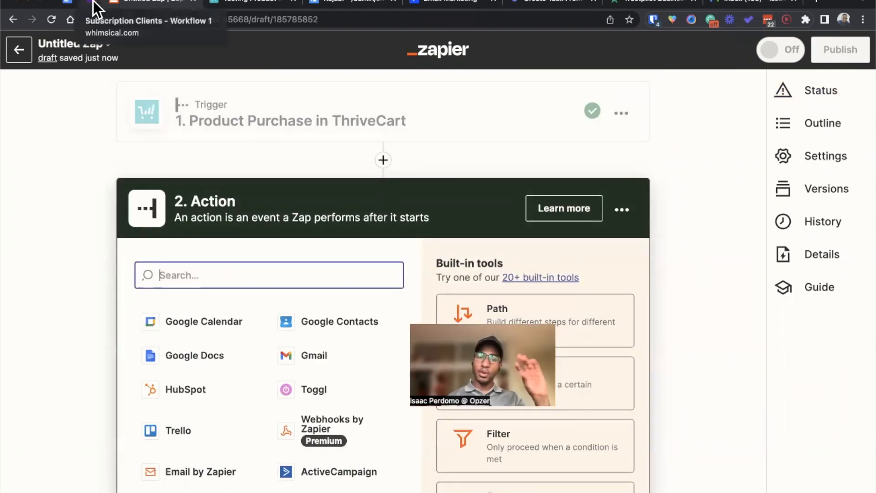
# Step: Set the Zap's second step to Kajabi with the Grant Access to an Offer event
pyautogui.write('kaja')
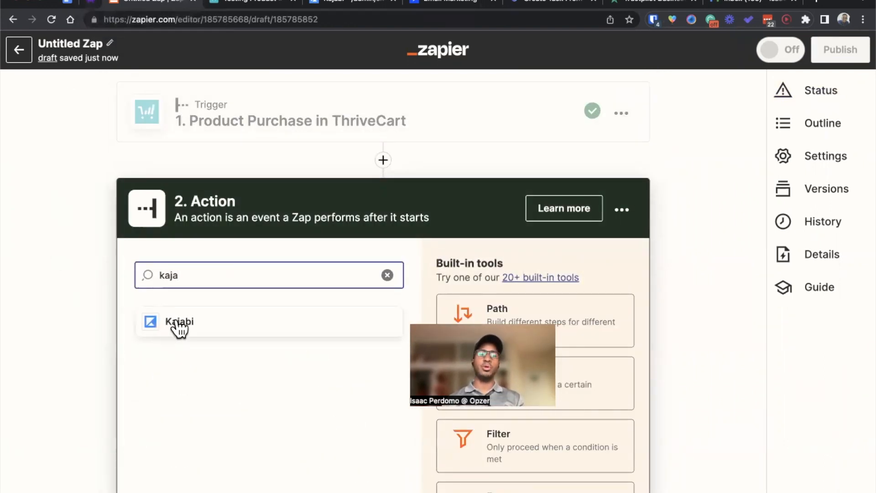
pyautogui.click(176, 324)
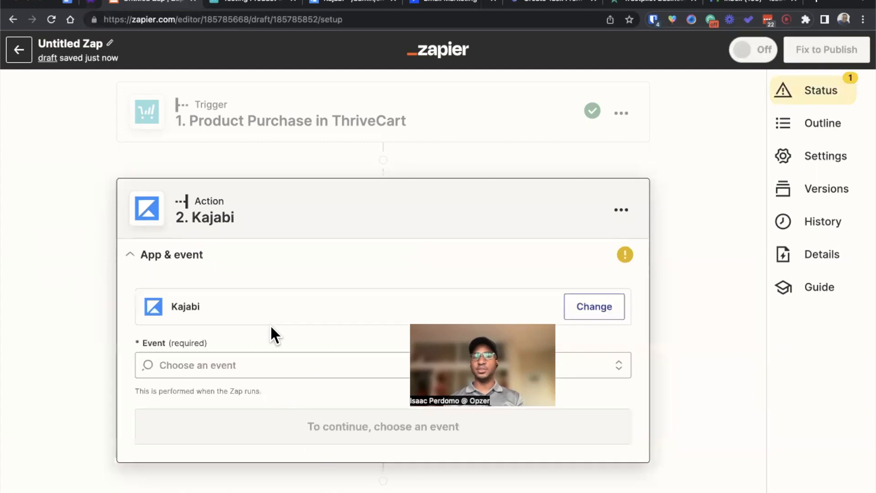
pyautogui.click(250, 359)
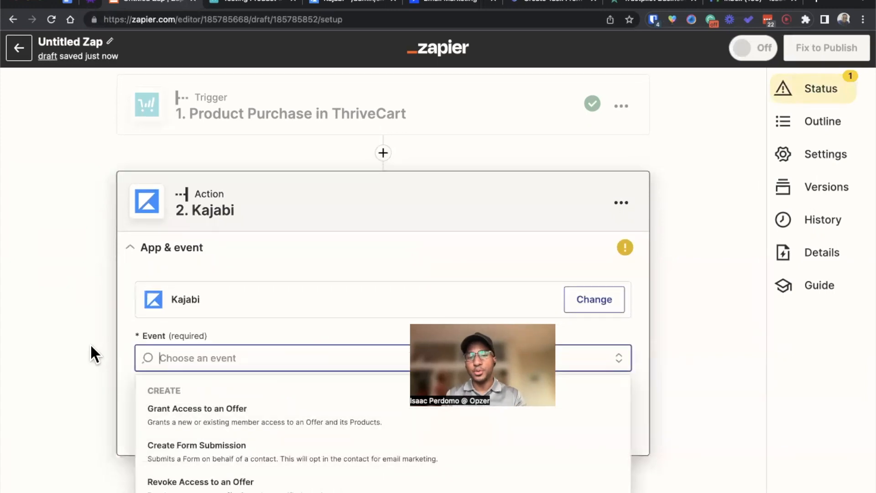
pyautogui.click(188, 423)
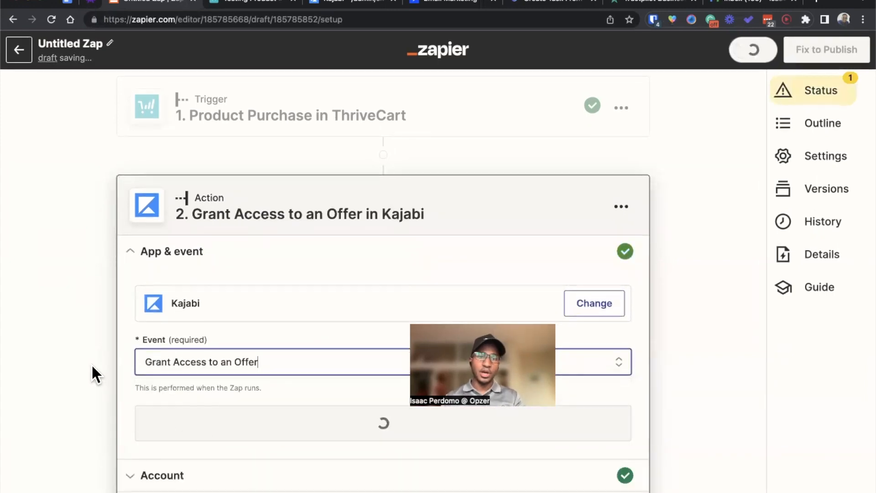
pyautogui.scroll(-2, 108, 367)
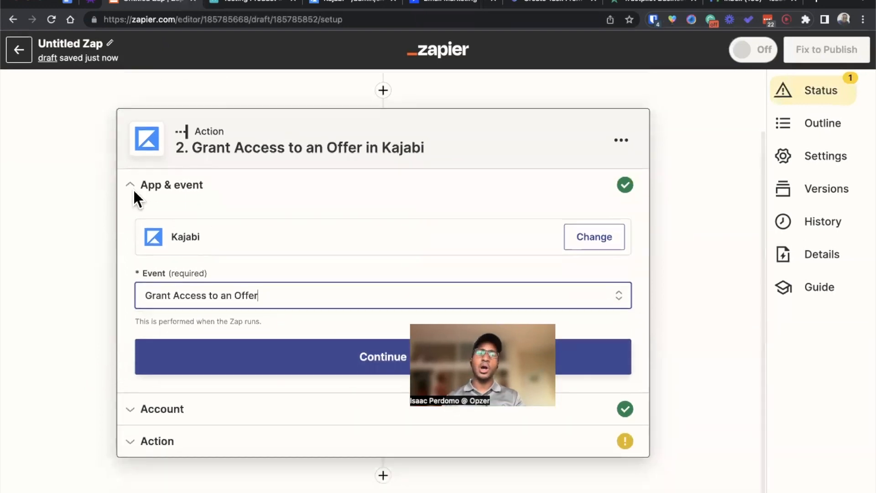
pyautogui.click(238, 356)
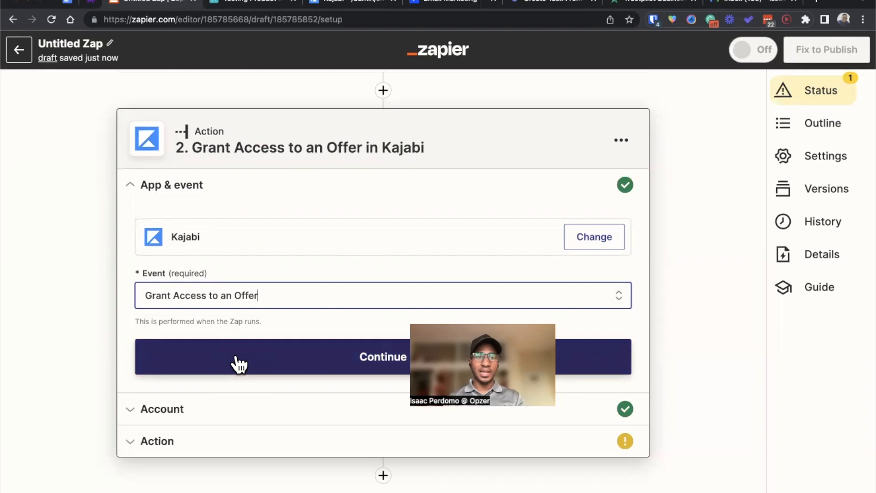
# Step: Accept the connected Kajabi account and set the action's site to the first available one and its offer to Zapoholic
pyautogui.click(177, 392)
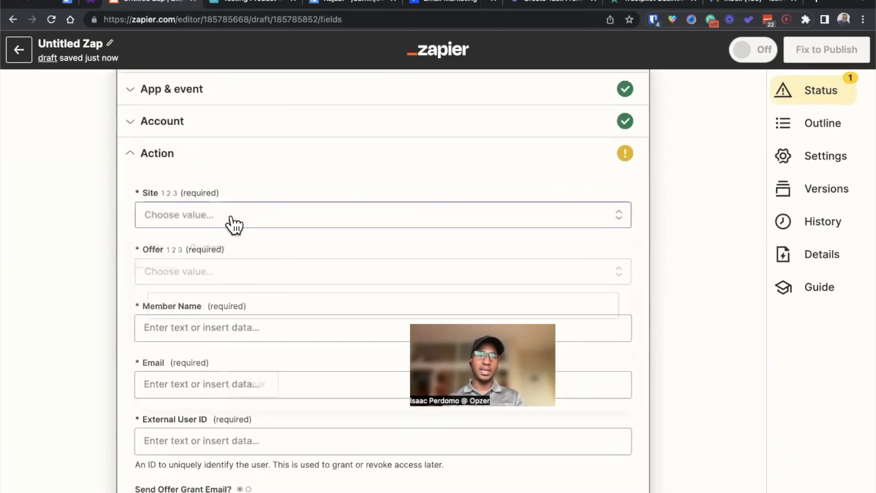
pyautogui.click(234, 224)
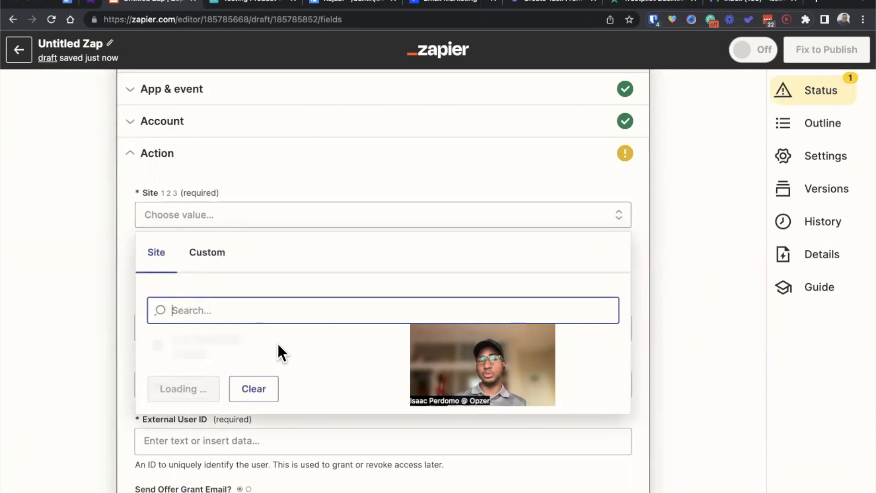
pyautogui.click(242, 349)
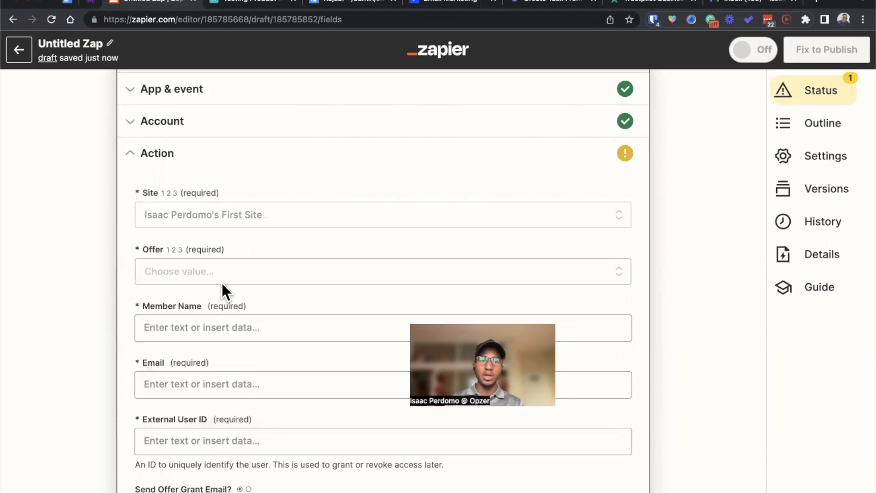
pyautogui.click(220, 279)
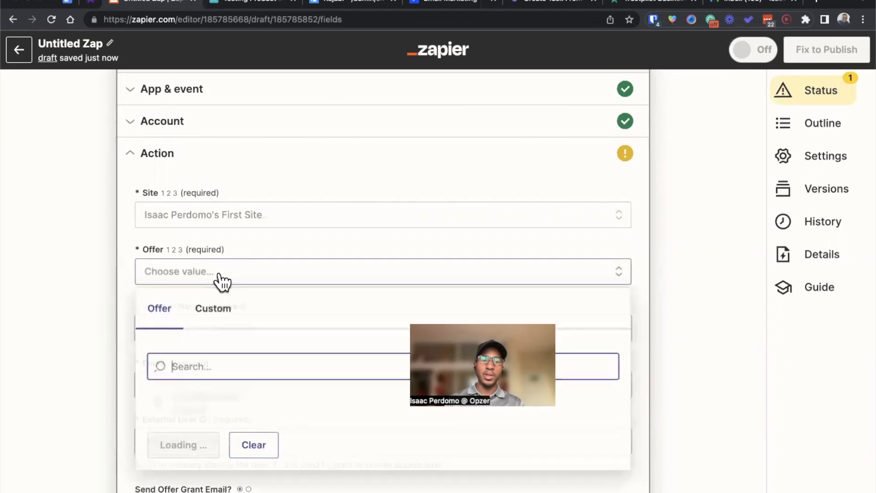
pyautogui.click(259, 407)
# Step: Map Member Name to the ThriveCart customer's first name followed by the customer's last name
pyautogui.click(190, 319)
pyautogui.scroll(-1, 194, 310)
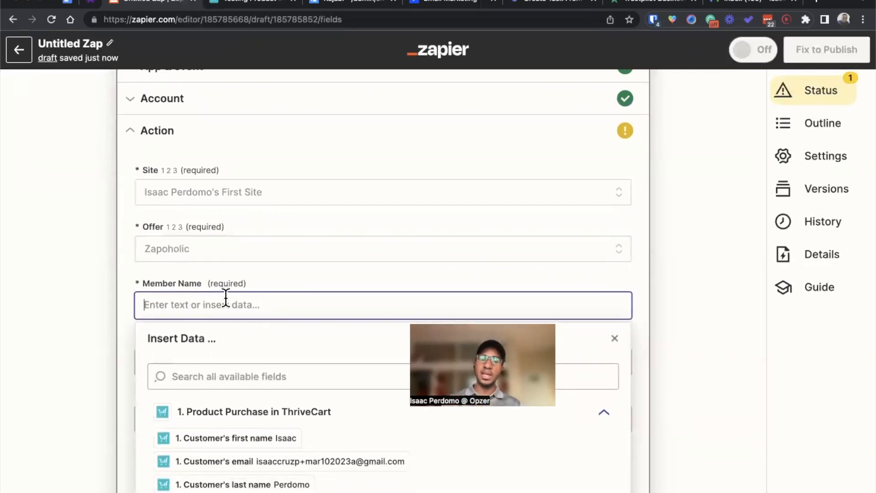
pyautogui.click(223, 449)
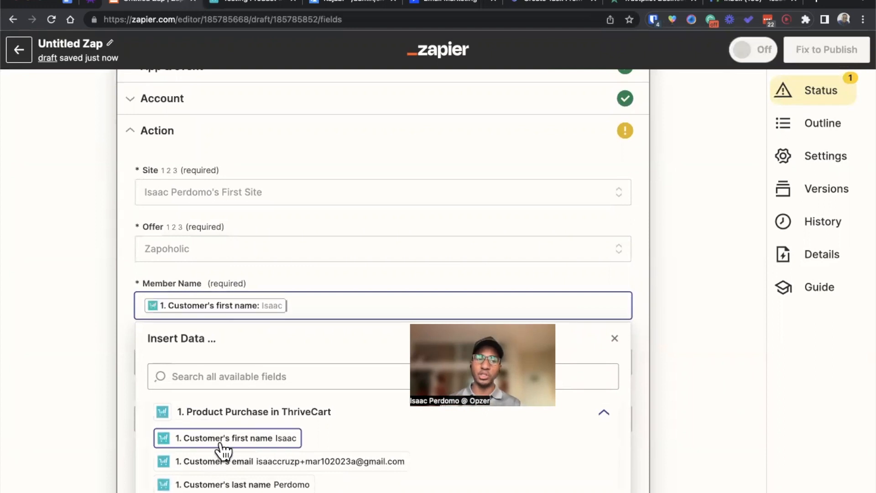
pyautogui.click(248, 482)
pyautogui.click(90, 387)
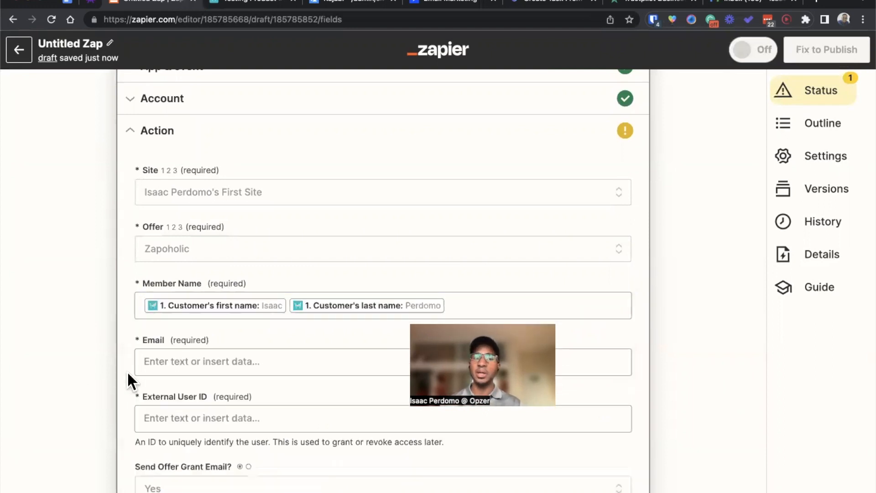
# Step: Map both the Email and External User ID fields to the ThriveCart customer's email
pyautogui.scroll(-2, 128, 371)
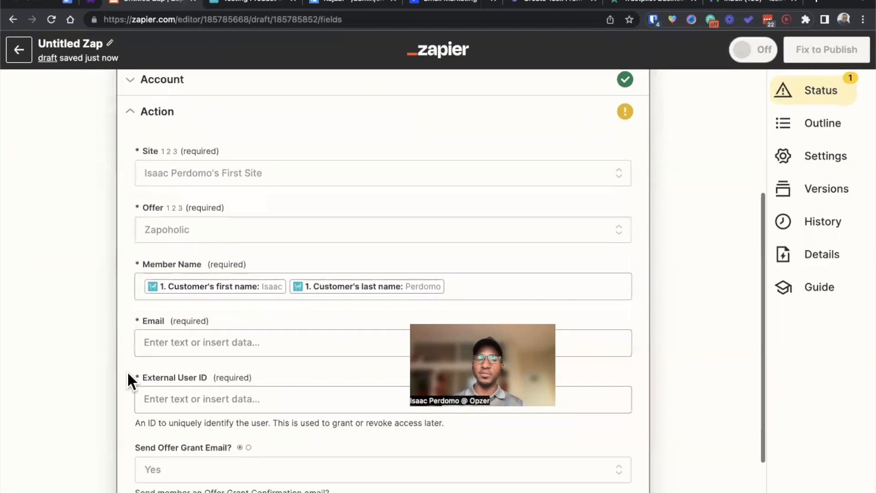
pyautogui.click(190, 326)
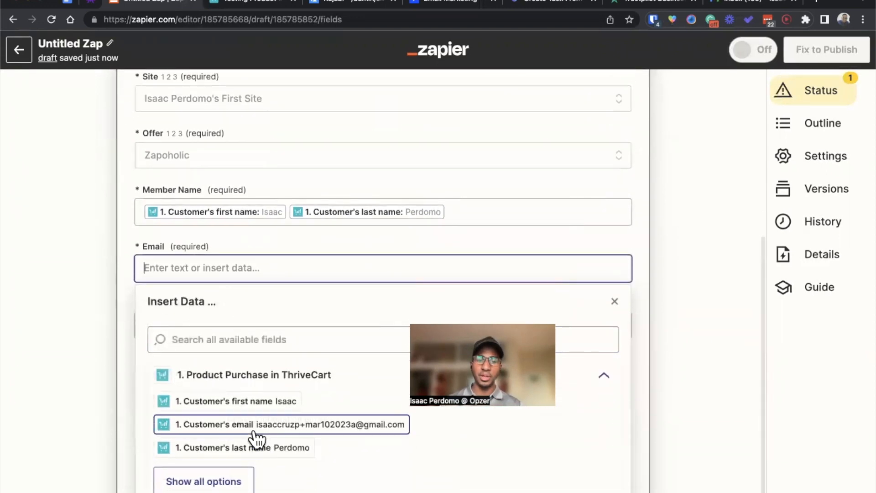
pyautogui.click(252, 428)
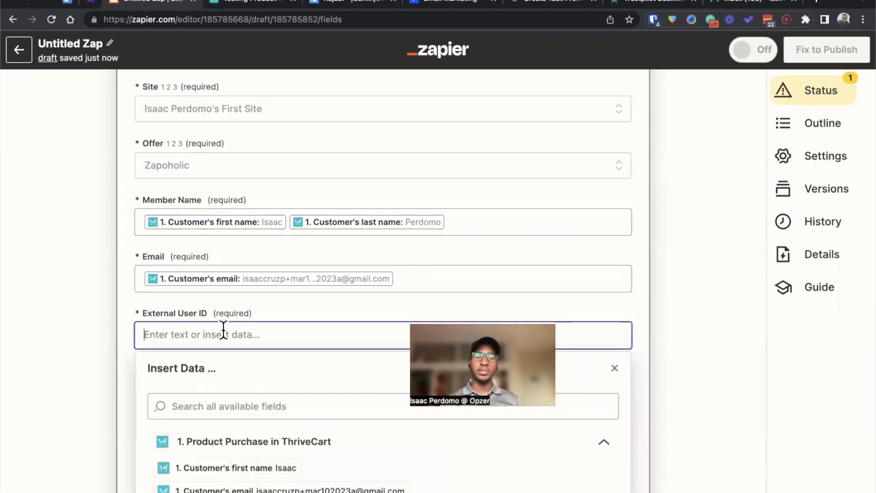
pyautogui.click(208, 490)
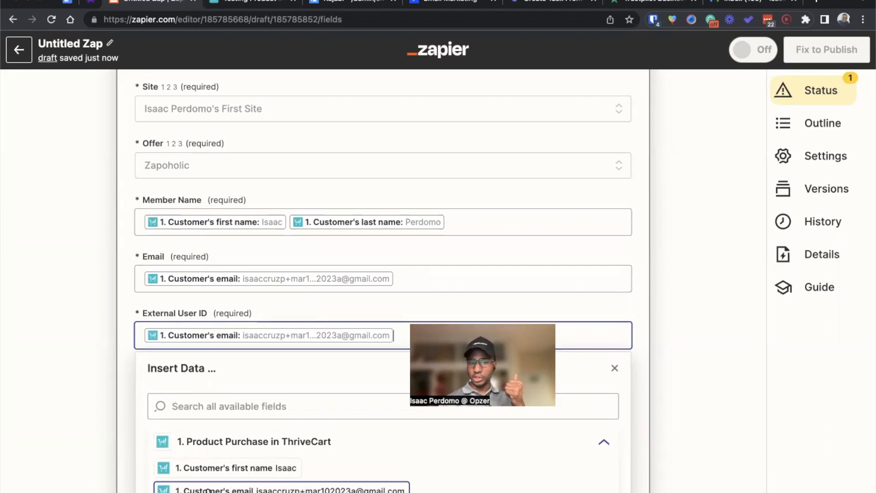
# Step: Search the data available for External User ID for "invoice" and close the list without inserting anything
pyautogui.click(282, 405)
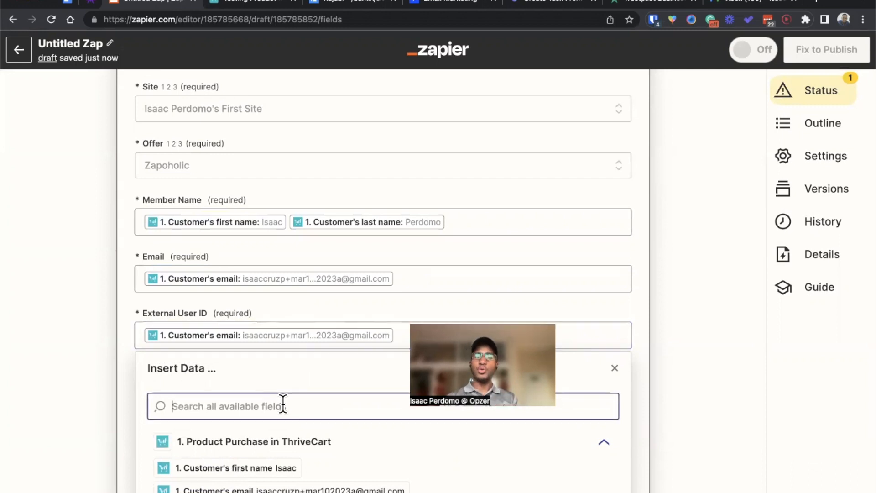
pyautogui.write('invoice')
pyautogui.click(126, 377)
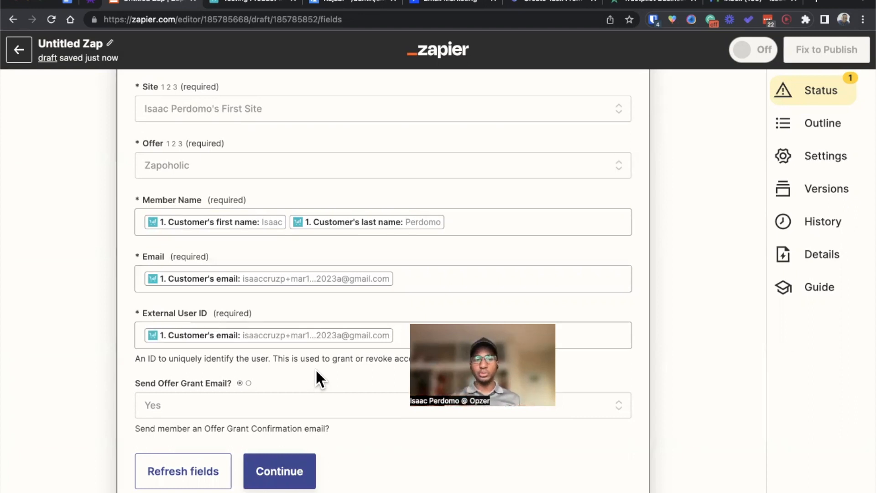
# Step: Set Send Offer Grant Email to No and continue past the Kajabi action fields
pyautogui.click(276, 405)
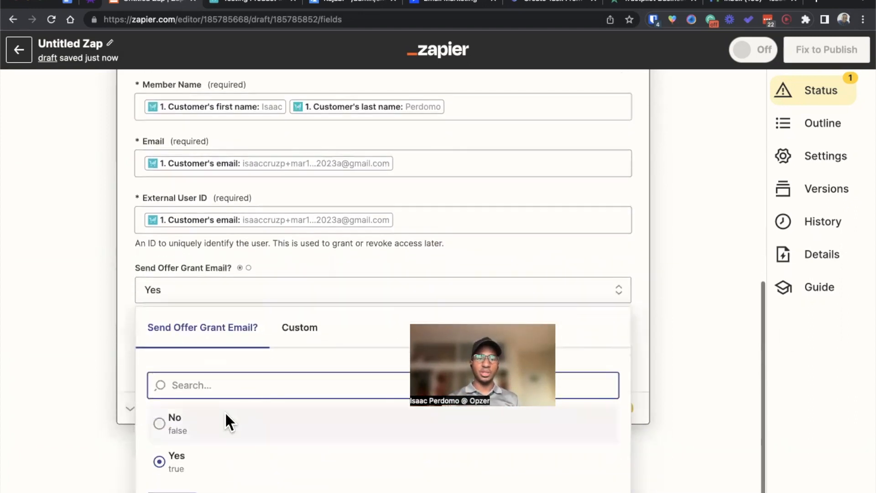
pyautogui.click(225, 411)
pyautogui.click(274, 392)
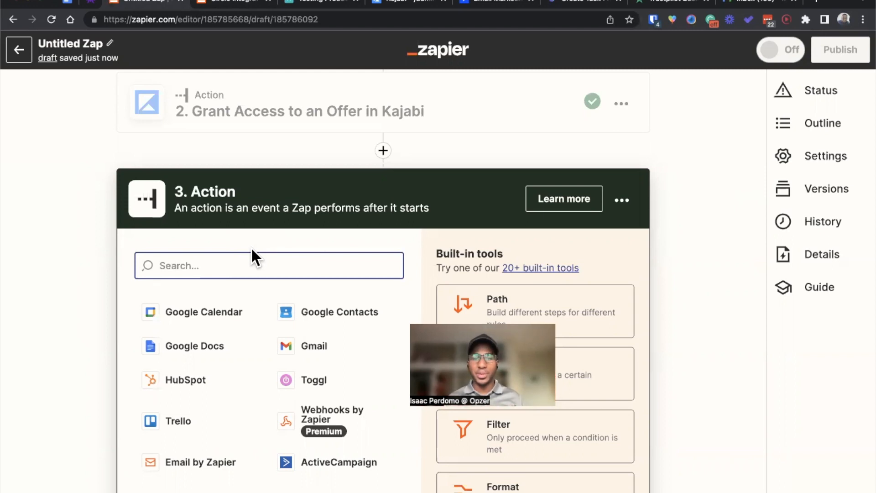
# Step: Switch to the Circle integrations page and examine the required Email and Community fields of the Invite Member action
pyautogui.click(211, 3)
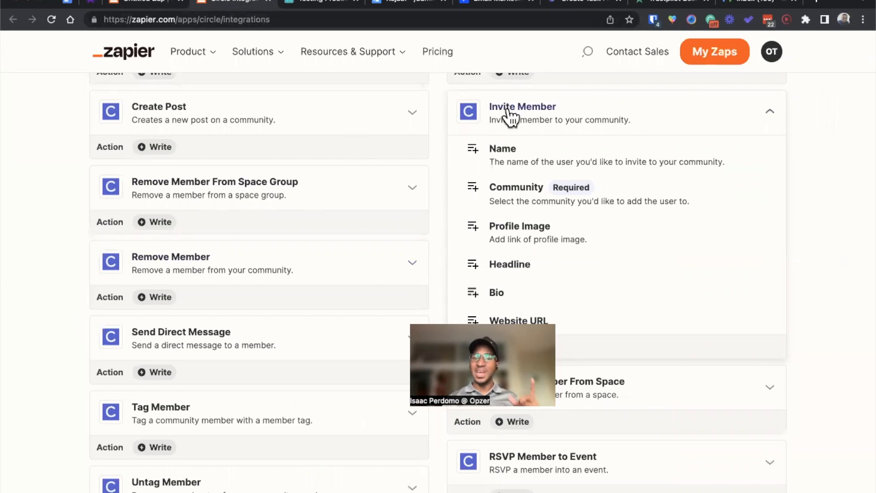
pyautogui.moveTo(496, 186); pyautogui.dragTo(603, 185)
pyautogui.click(603, 185)
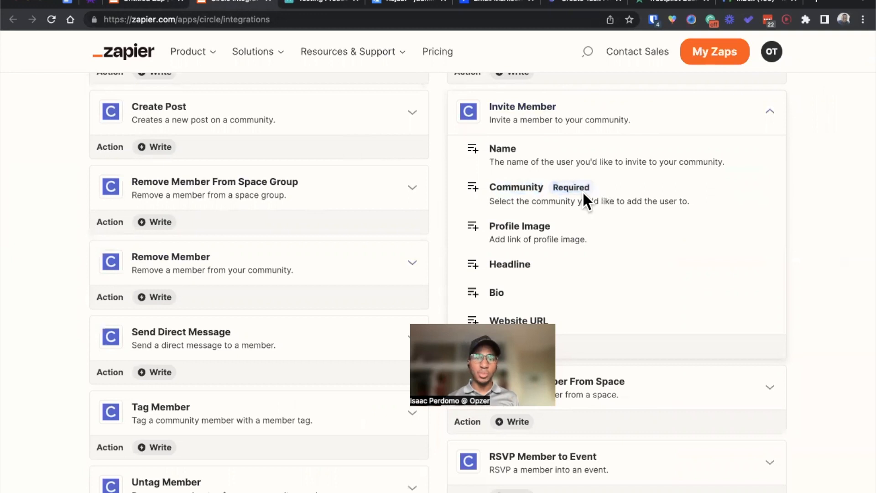
pyautogui.scroll(-3, 582, 190)
pyautogui.scroll(5, 582, 191)
pyautogui.moveTo(488, 155); pyautogui.dragTo(557, 151)
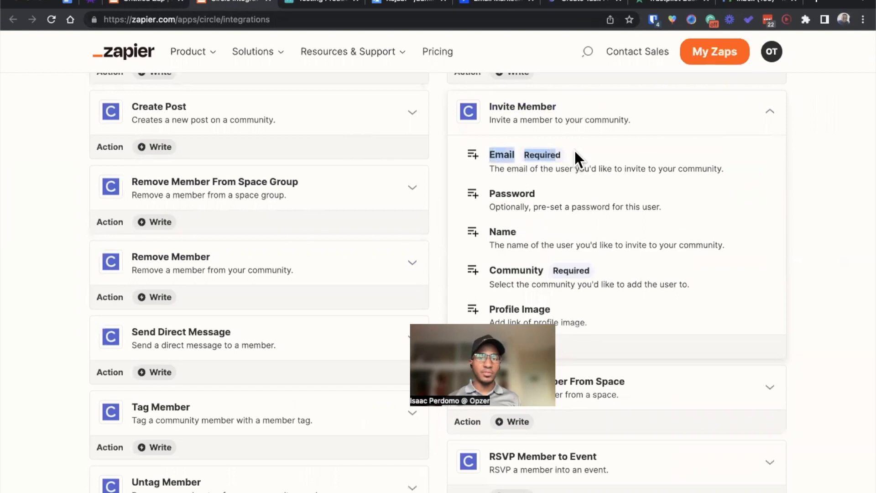
pyautogui.click(573, 149)
# Step: Examine Invite Member's optional Password and Skip Invitation Email fields, close the Circle page and return to the Zap
pyautogui.moveTo(487, 193); pyautogui.dragTo(562, 187)
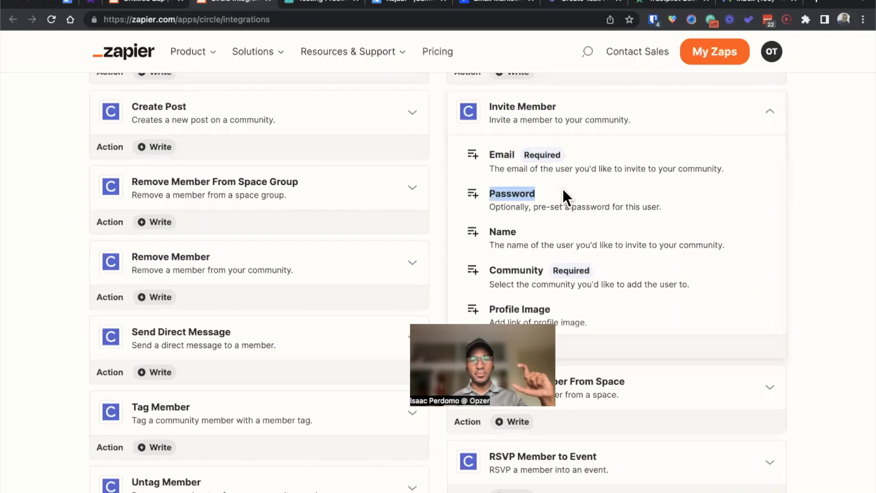
pyautogui.scroll(-5, 563, 220)
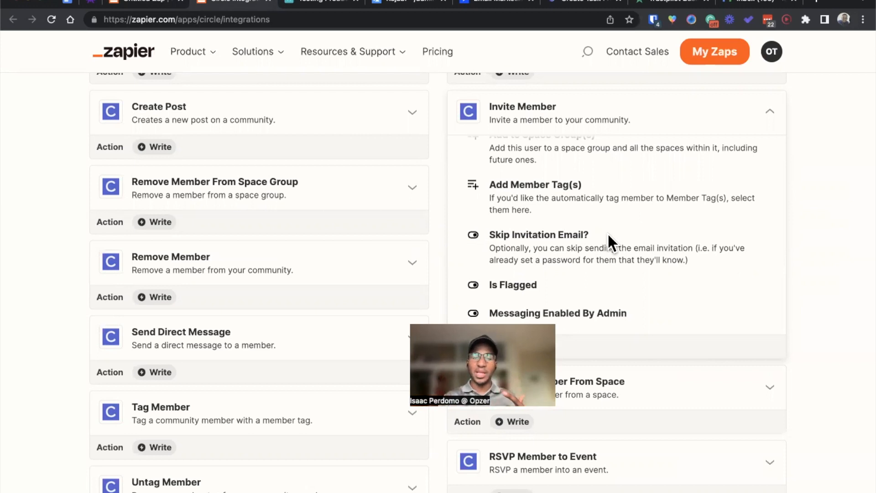
pyautogui.scroll(5, 607, 232)
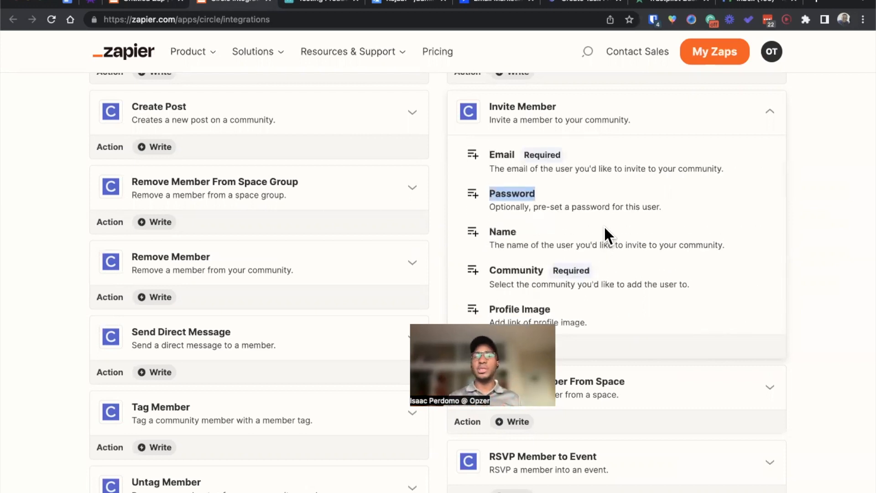
pyautogui.click(547, 195)
pyautogui.doubleClick(507, 194)
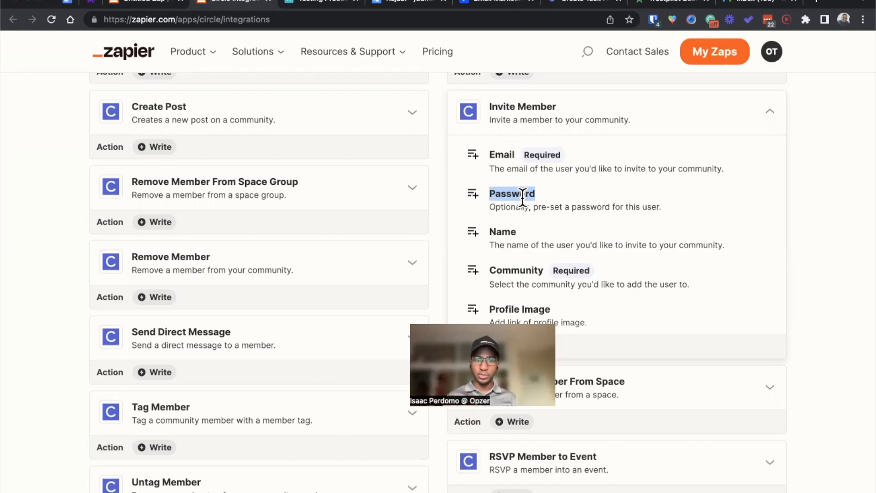
pyautogui.click(268, 2)
pyautogui.click(140, 3)
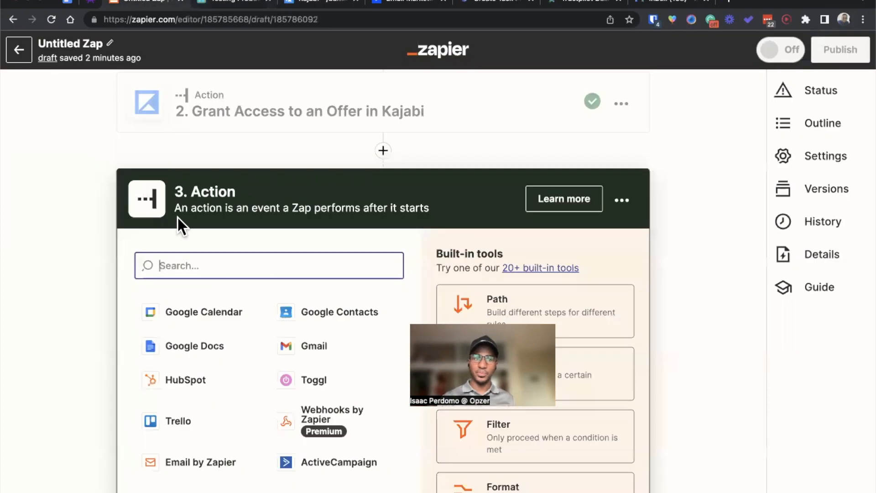
# Step: Set the Zap's third step to ActiveCampaign with the Create or Update Contact event
pyautogui.write('a')
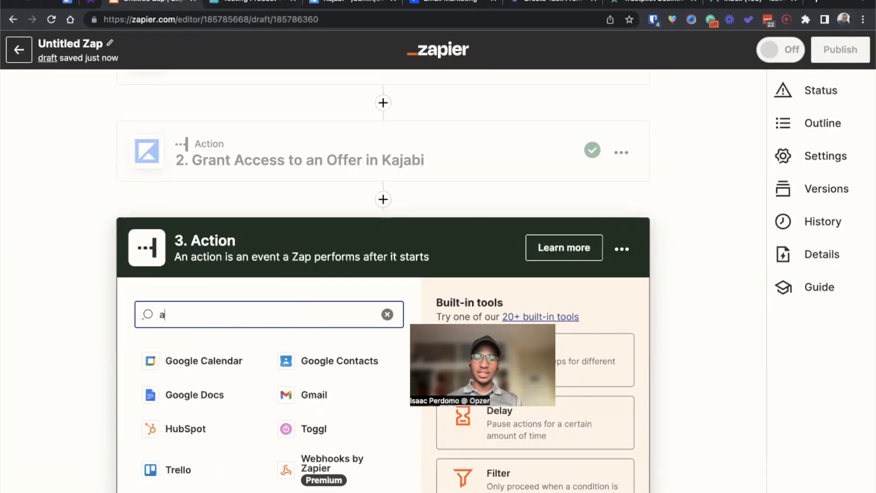
pyautogui.write('ctive')
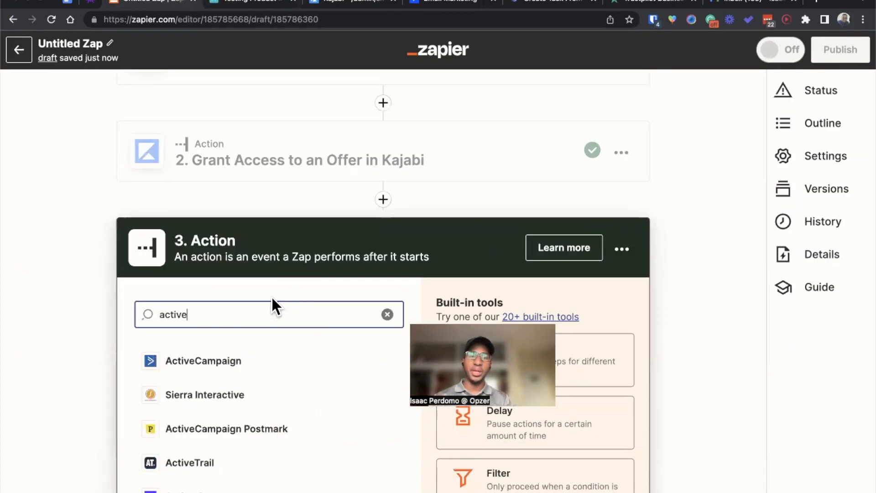
pyautogui.click(205, 361)
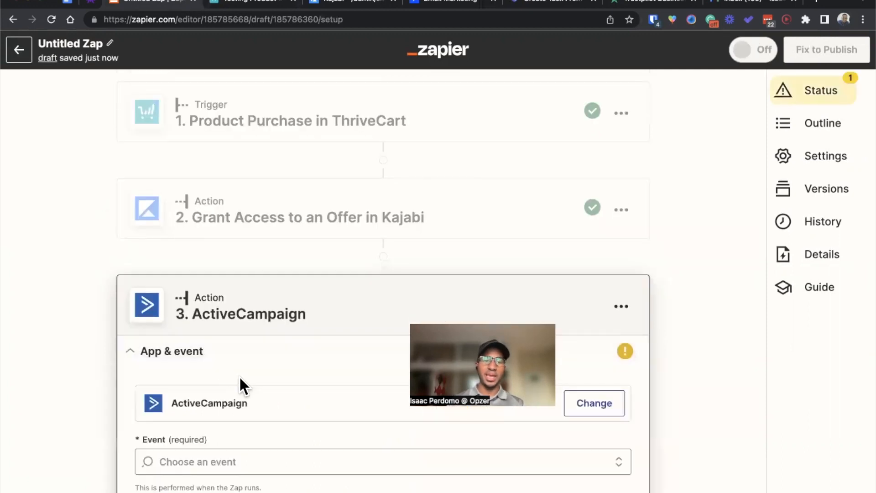
pyautogui.click(233, 462)
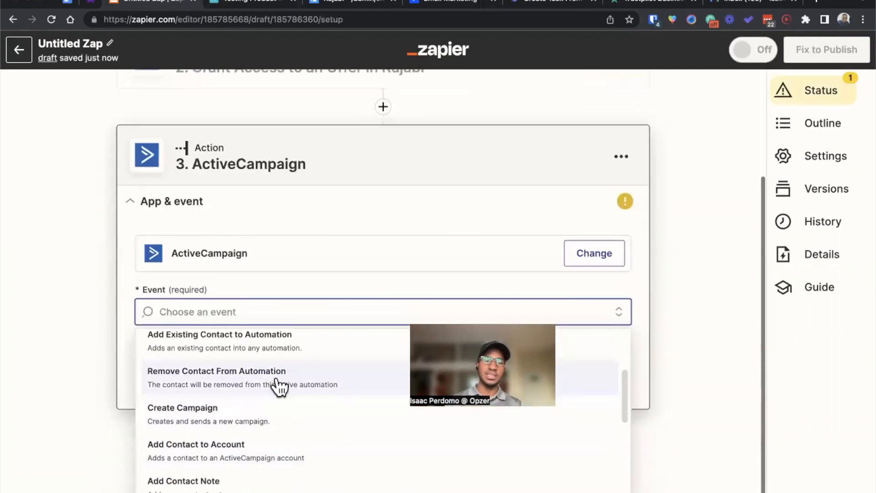
pyautogui.click(252, 435)
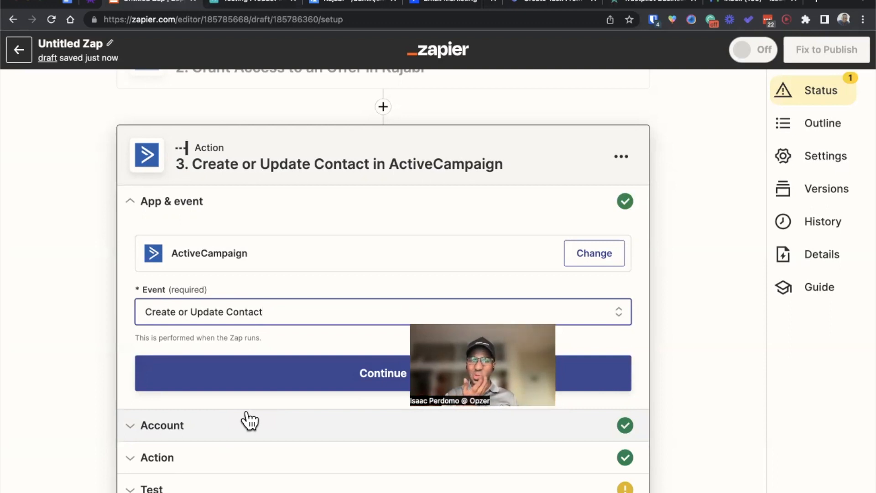
# Step: Accept the connected ActiveCampaign account and set the contact's list to Clients
pyautogui.click(238, 374)
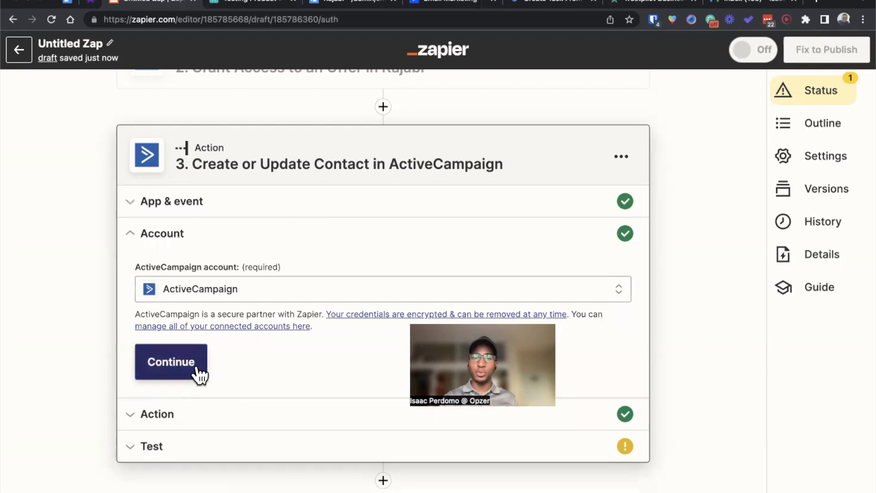
pyautogui.click(199, 375)
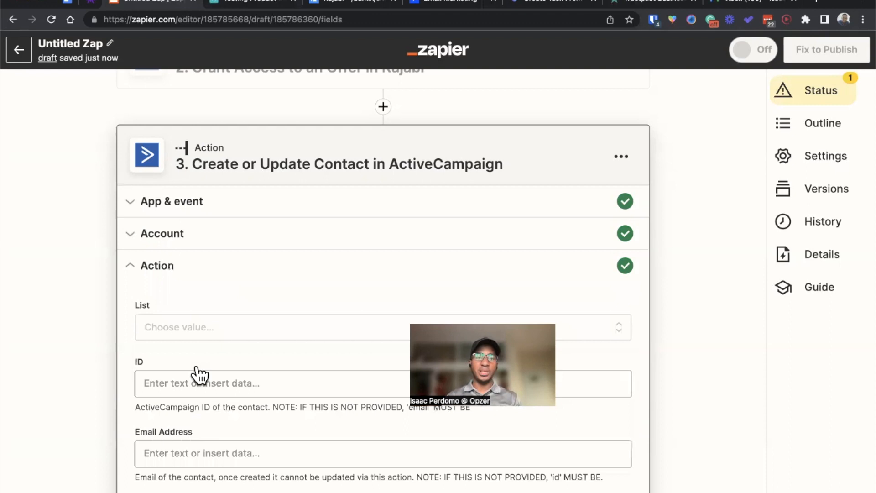
pyautogui.click(213, 286)
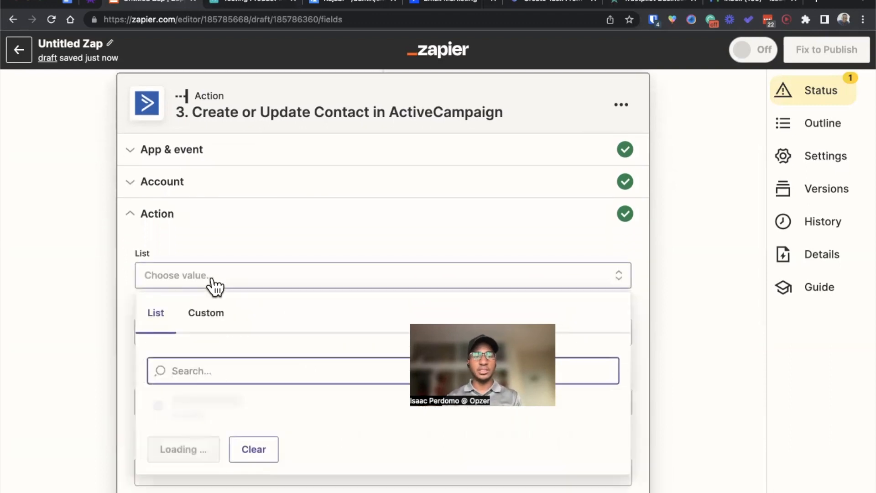
pyautogui.click(231, 400)
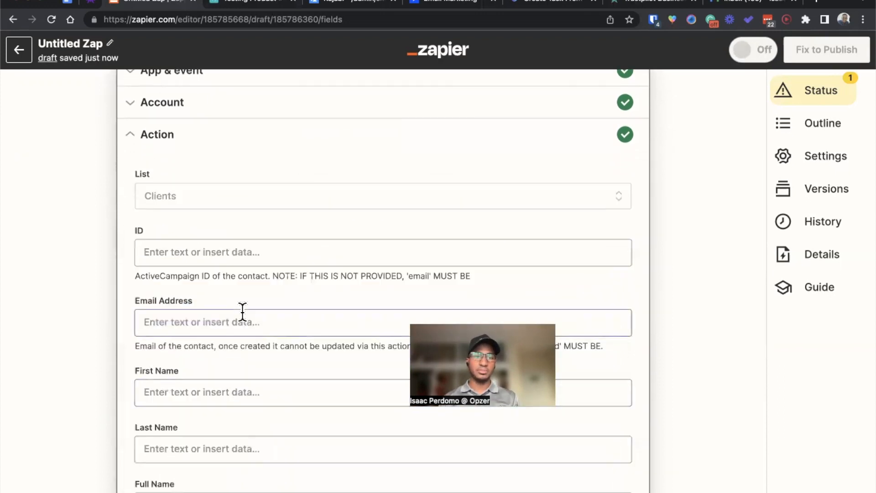
# Step: Map the ActiveCampaign contact's Email Address and First Name to the customer's email and first name from the ThriveCart purchase
pyautogui.click(235, 322)
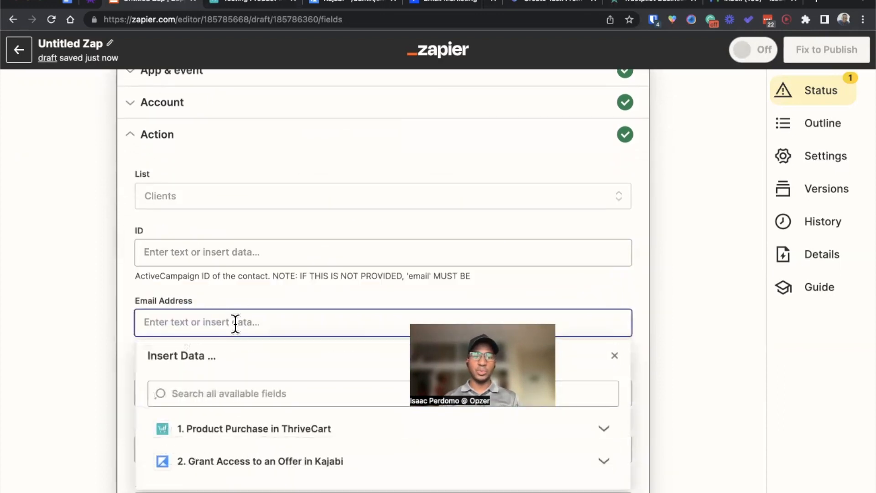
pyautogui.click(233, 431)
pyautogui.click(234, 479)
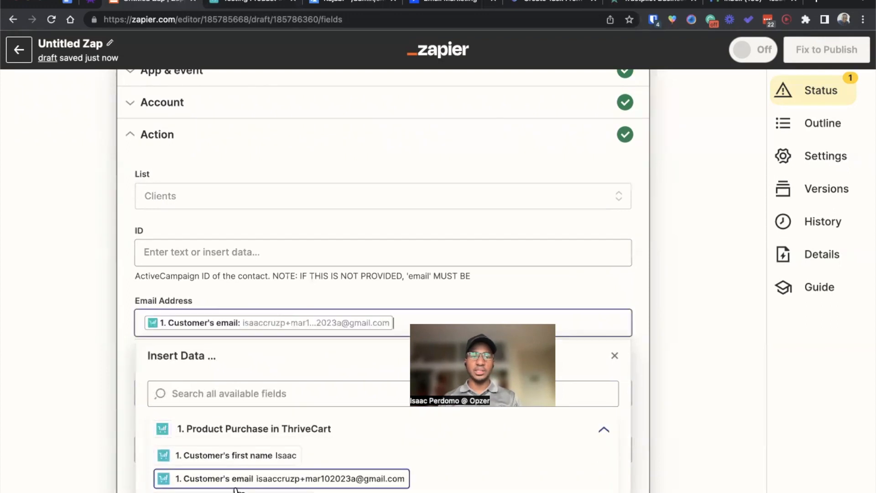
pyautogui.click(121, 363)
pyautogui.scroll(-5, 121, 362)
pyautogui.click(199, 174)
pyautogui.click(209, 286)
pyautogui.click(219, 306)
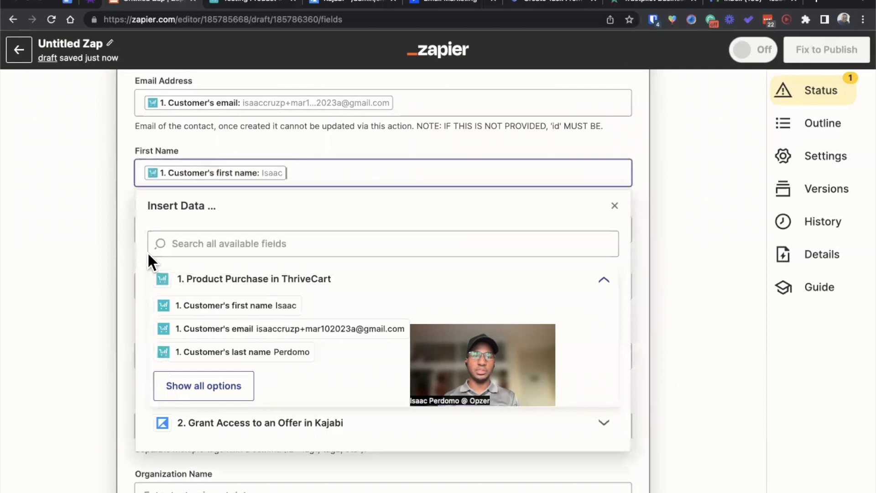
# Step: Map the ActiveCampaign contact's Last Name to the customer's last name from the ThriveCart purchase
pyautogui.click(174, 228)
pyautogui.click(227, 335)
pyautogui.click(213, 411)
pyautogui.click(119, 344)
# Step: Set the ActiveCampaign contact's Tags to "MEMBERSHIP - Monthly"
pyautogui.scroll(-3, 120, 344)
pyautogui.click(187, 350)
pyautogui.write('MEMBERS')
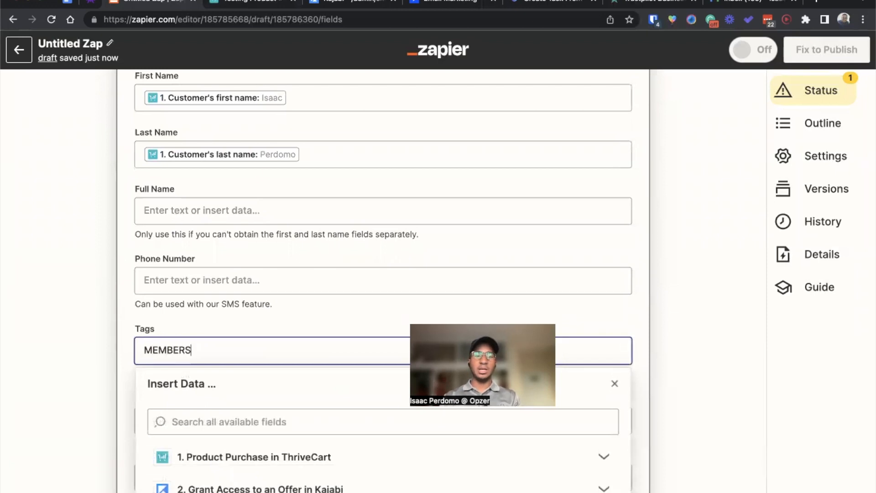
pyautogui.write('HIP - Monthly')
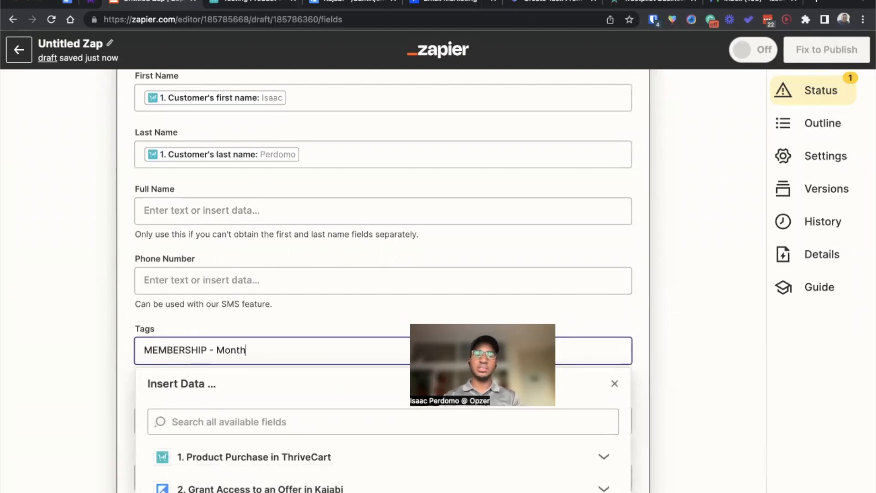
pyautogui.click(121, 353)
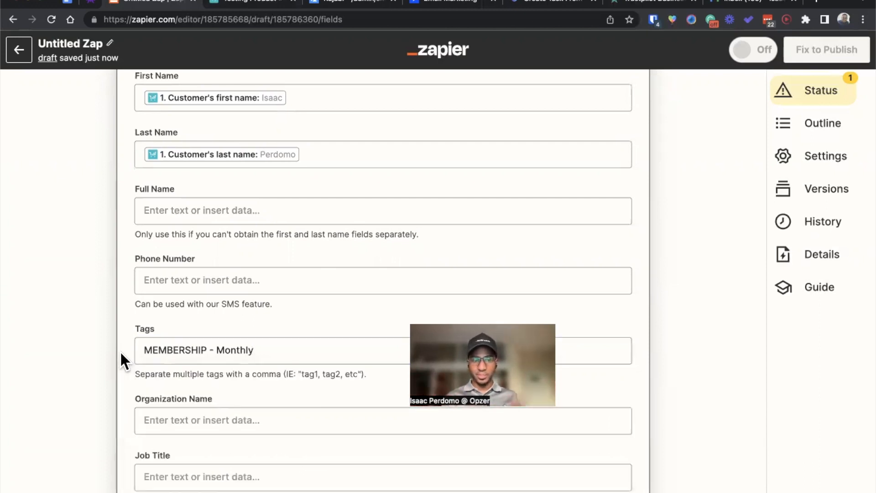
# Step: Finish the ActiveCampaign action with its test skipped and add a fourth step to the Zap
pyautogui.scroll(-1, 119, 351)
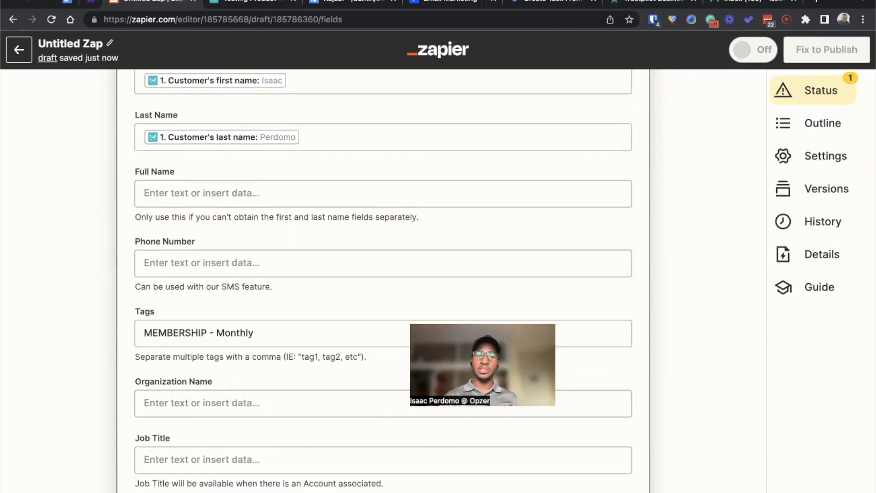
pyautogui.click(255, 465)
pyautogui.click(190, 431)
pyautogui.click(490, 307)
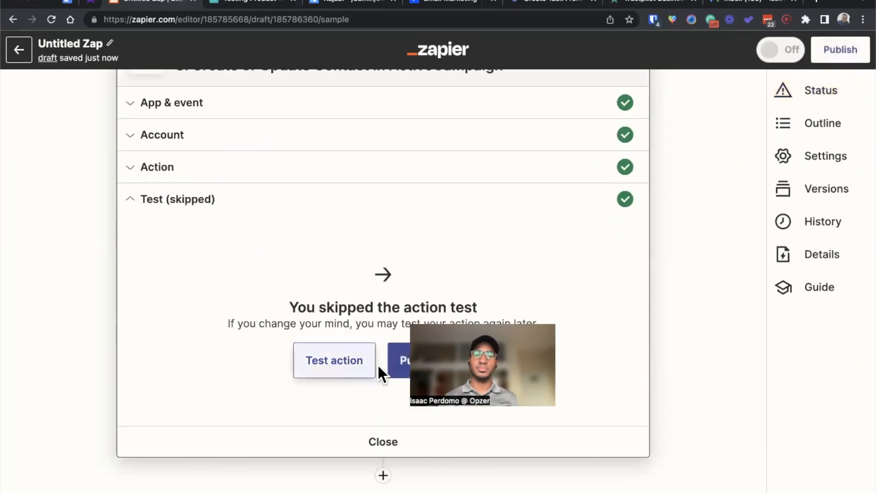
pyautogui.click(383, 475)
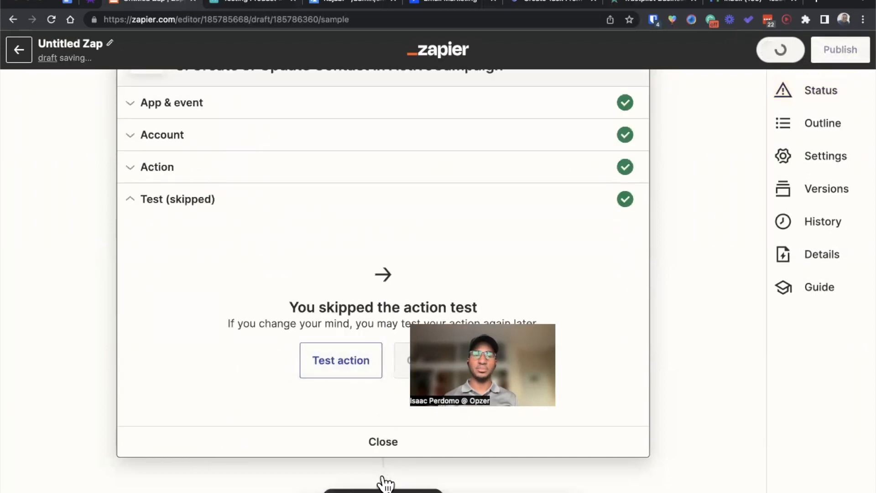
# Step: Check the workflow diagram and copy the Create Task From Template endpoint URL from the ClickUp API documentation
pyautogui.click(89, 5)
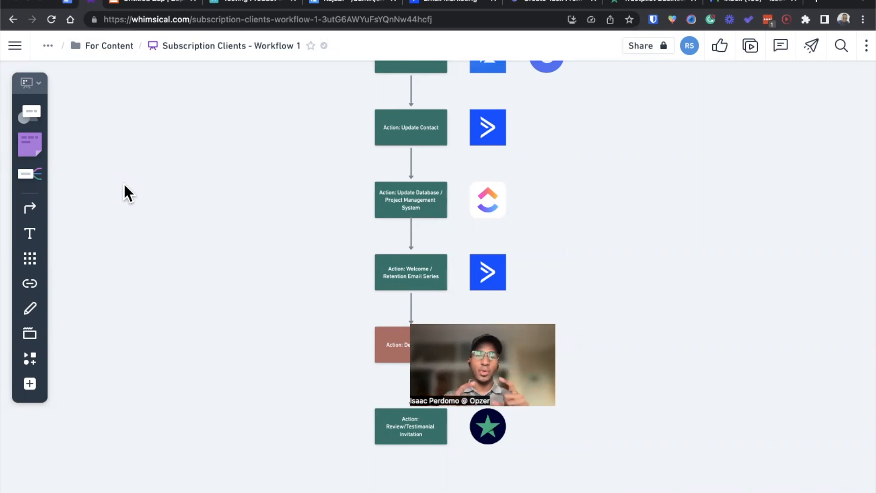
pyautogui.click(158, 6)
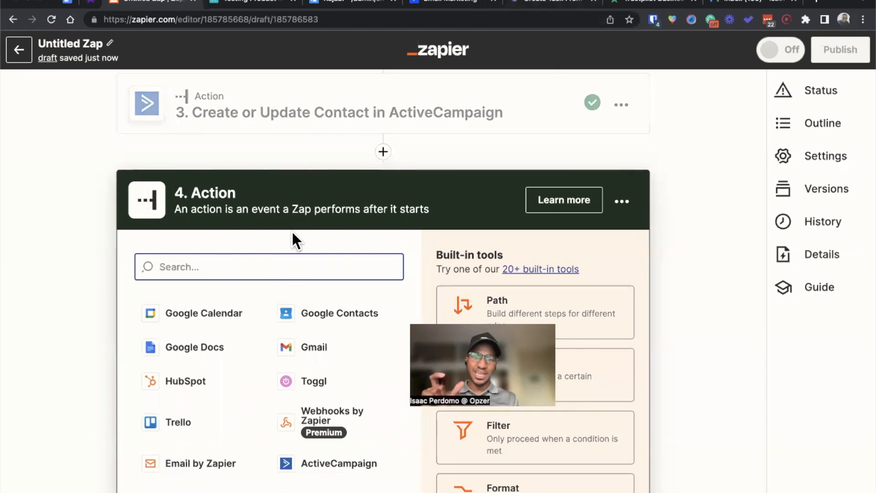
pyautogui.click(525, 3)
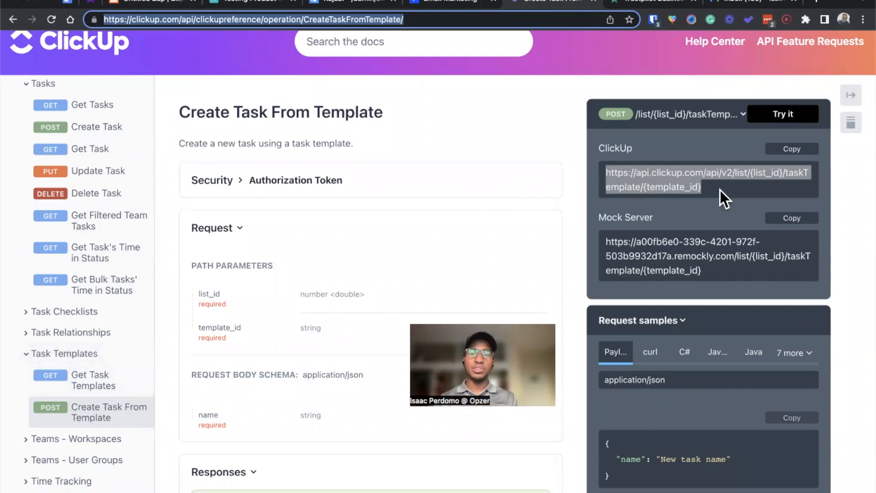
pyautogui.moveTo(711, 185); pyautogui.dragTo(607, 176)
pyautogui.press('super+c')
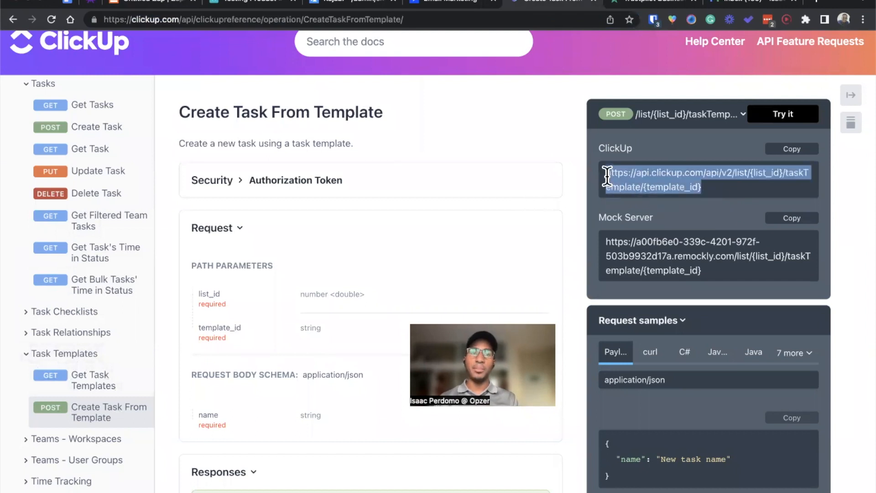
# Step: Set the Zap's fourth step to Webhooks by Zapier with the POST event
pyautogui.click(143, 6)
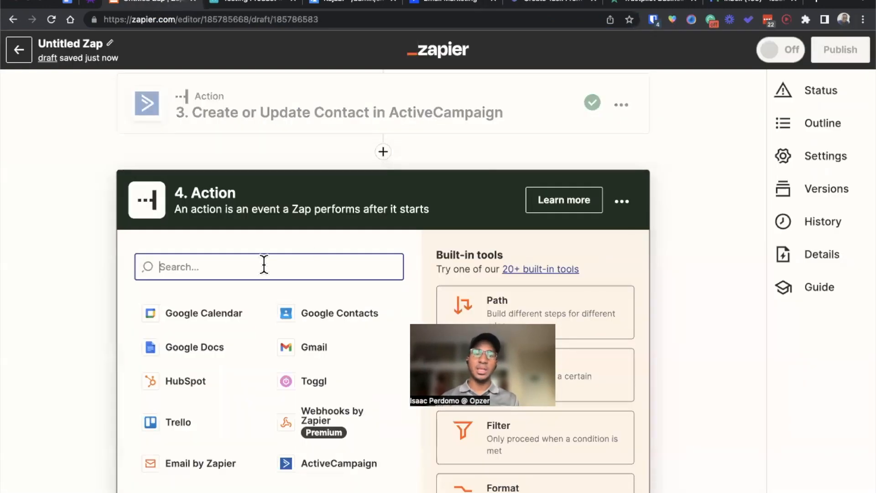
pyautogui.write('webhoo')
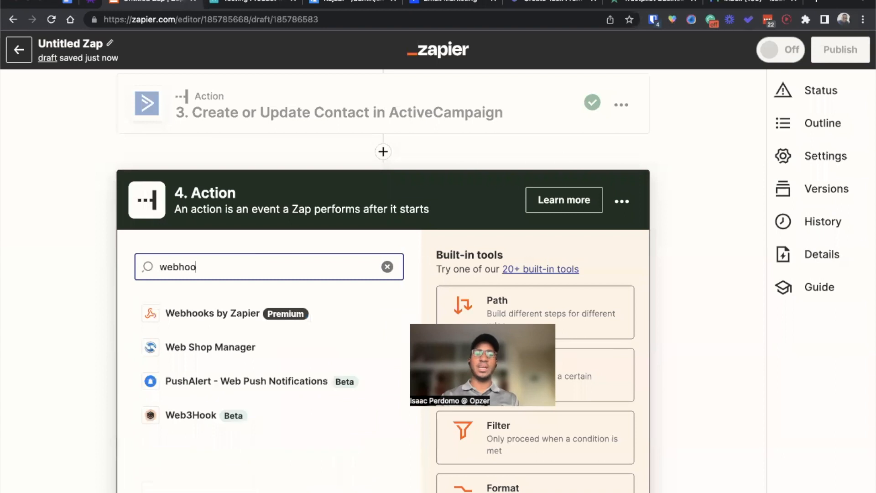
pyautogui.click(248, 314)
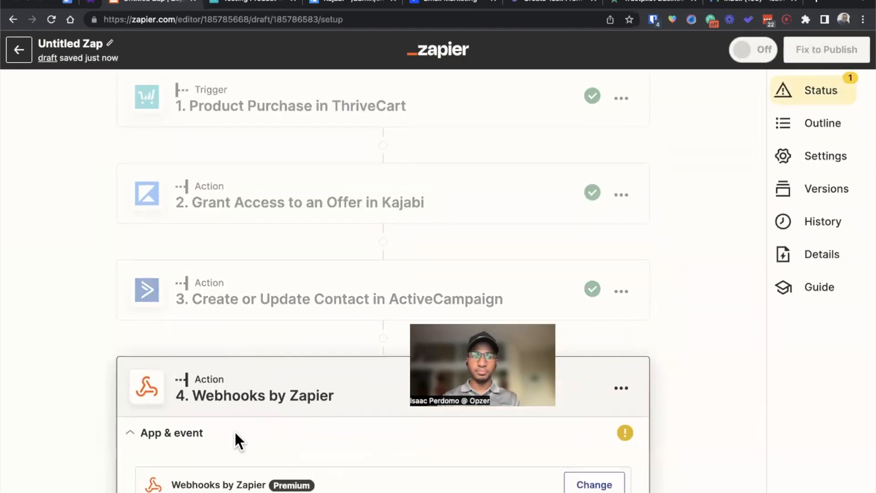
pyautogui.click(225, 356)
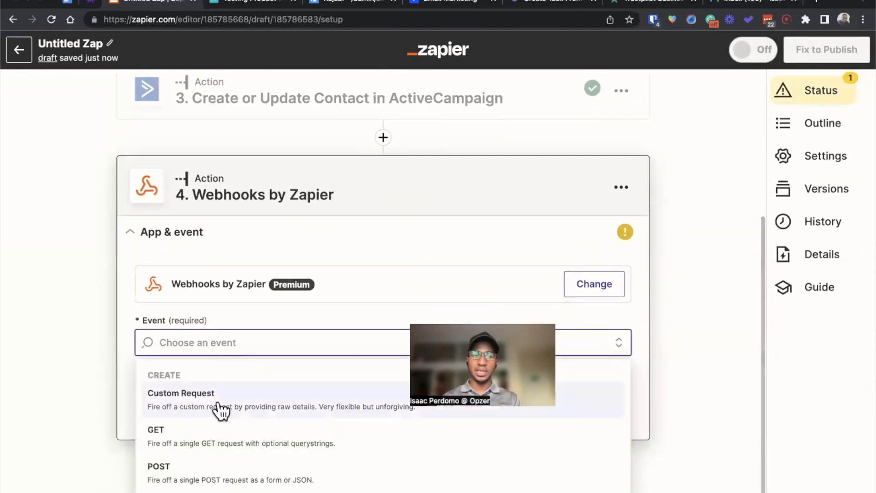
pyautogui.click(206, 477)
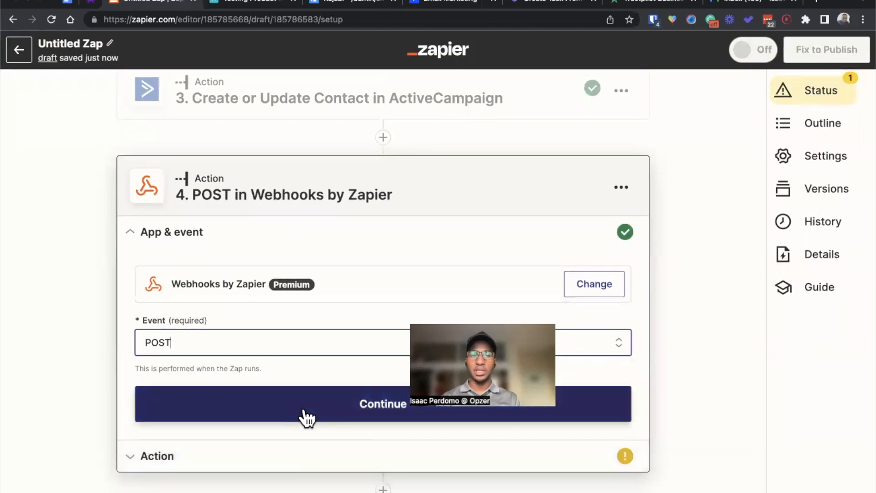
pyautogui.click(304, 412)
pyautogui.click(540, 2)
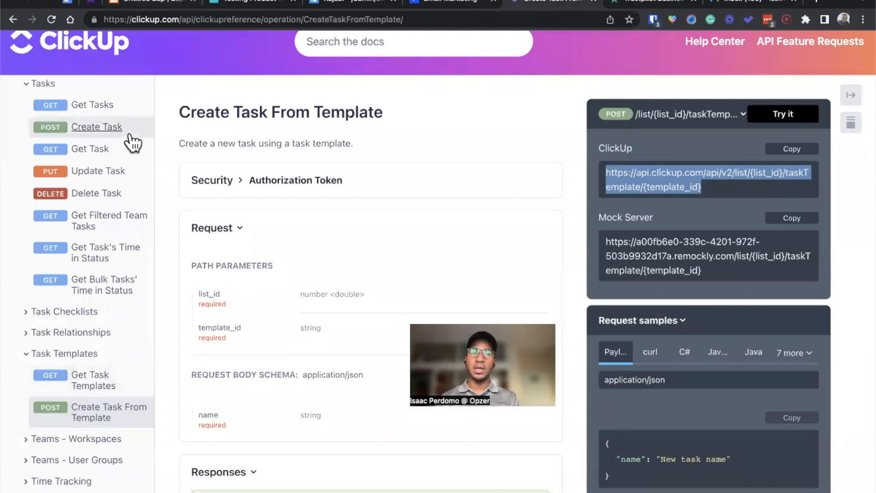
pyautogui.click(149, 3)
pyautogui.click(215, 325)
pyautogui.press('super+v')
pyautogui.click(87, 343)
pyautogui.scroll(-4, 86, 343)
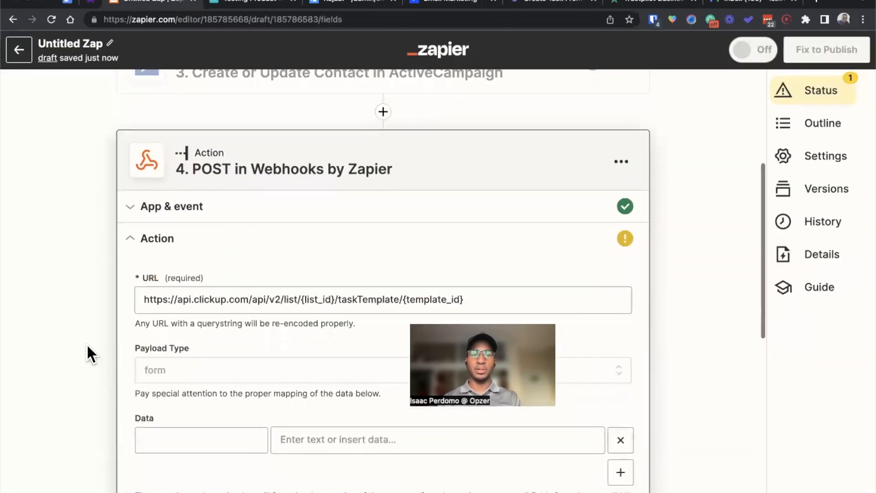
pyautogui.scroll(-1, 86, 343)
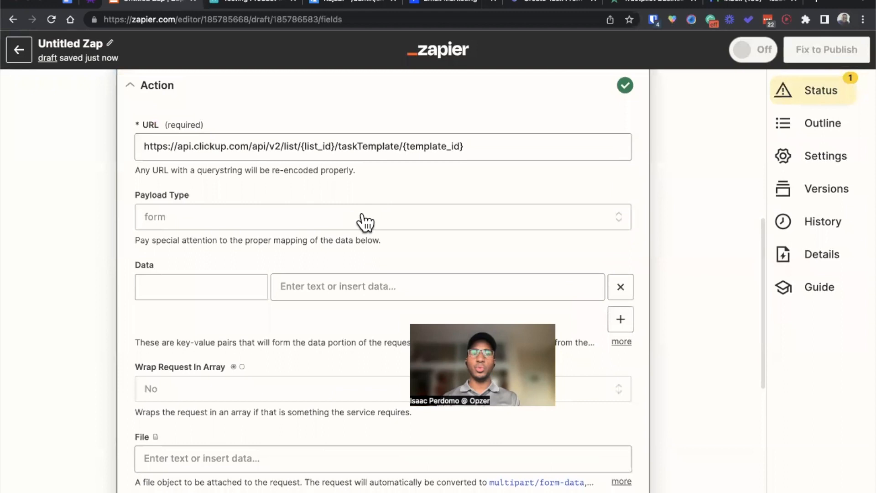
pyautogui.click(333, 145)
pyautogui.doubleClick(333, 145)
pyautogui.moveTo(474, 146); pyautogui.dragTo(402, 147)
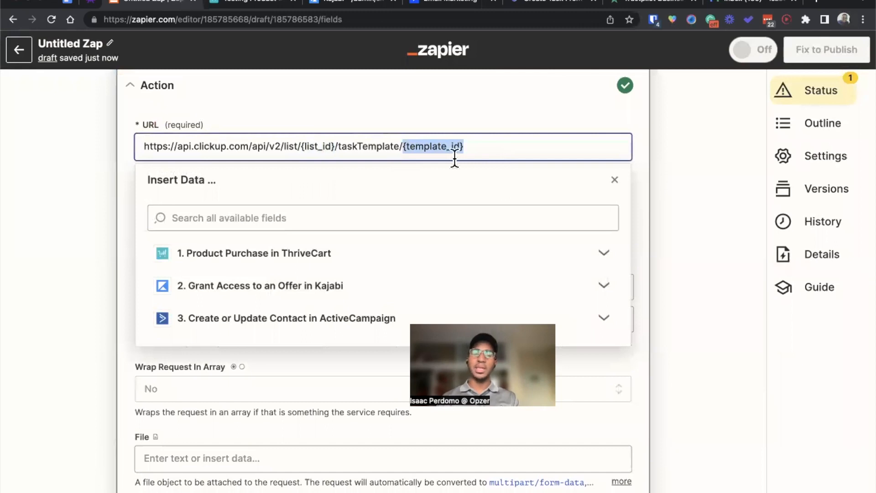
pyautogui.press('Right')
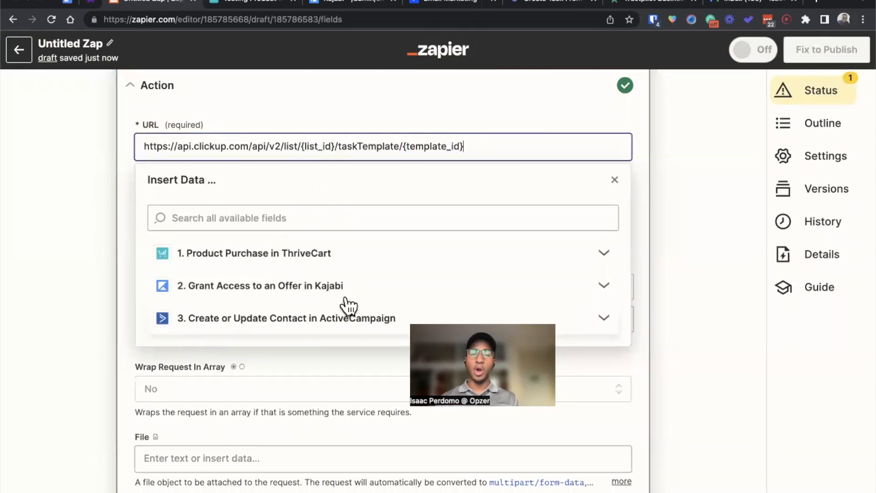
pyautogui.hotkey('ctrl', 'Up')
pyautogui.click(295, 269)
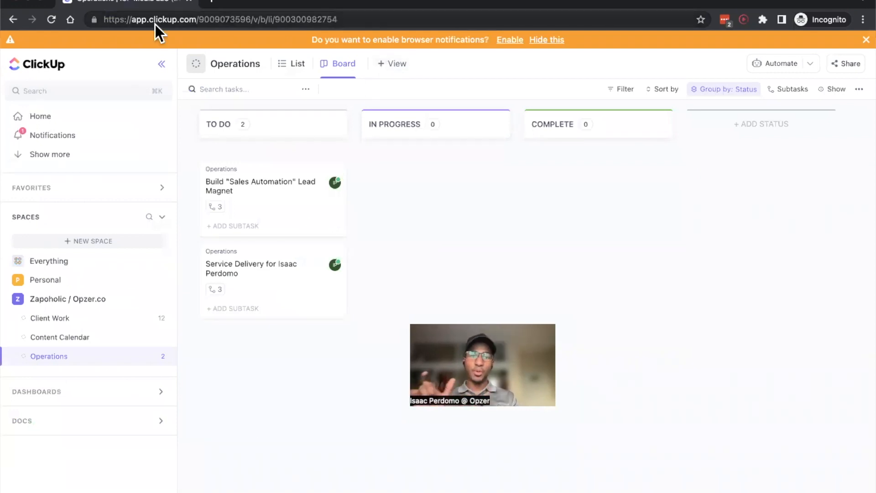
pyautogui.click(221, 18)
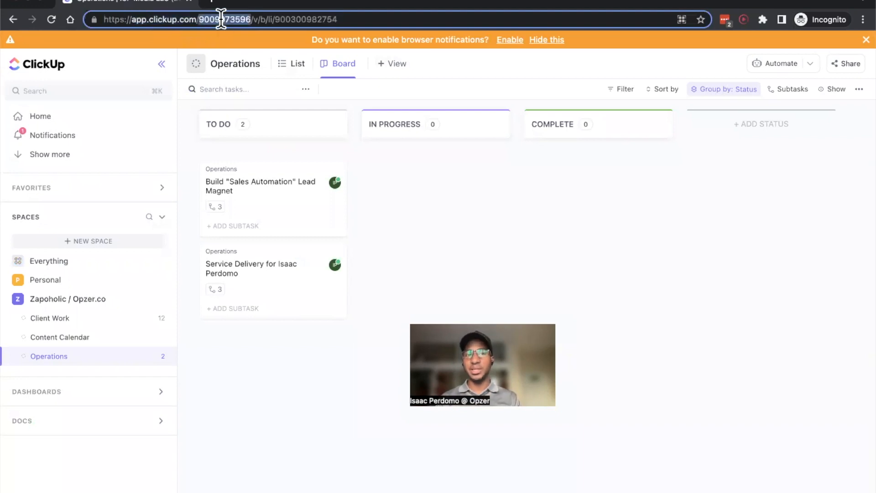
pyautogui.click(270, 20)
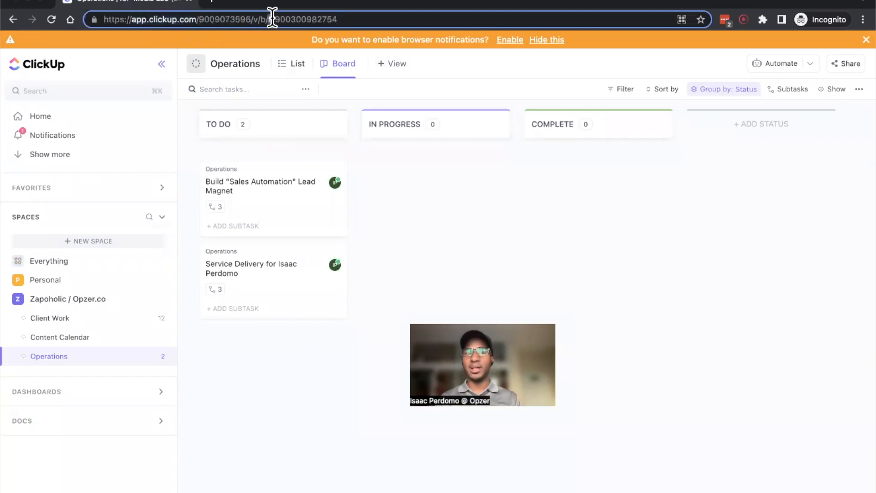
pyautogui.doubleClick(301, 19)
pyautogui.press('super+c')
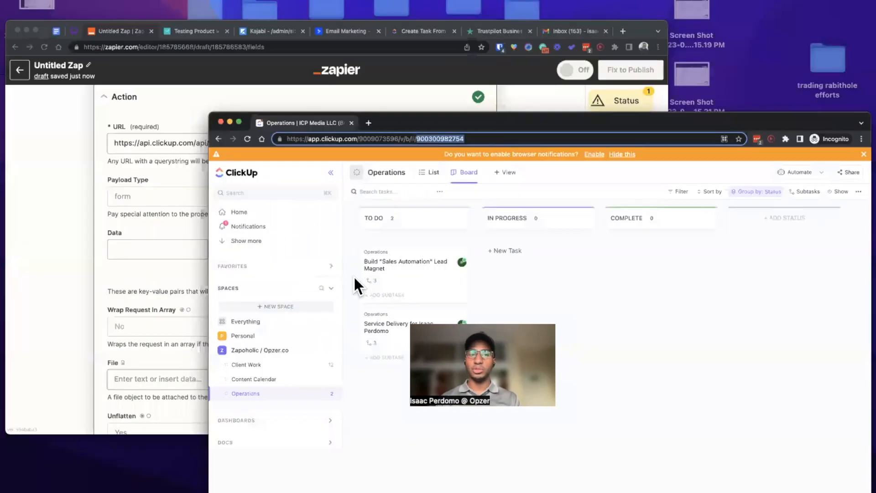
pyautogui.click(354, 277)
pyautogui.moveTo(335, 141); pyautogui.dragTo(299, 143)
pyautogui.press('super+v')
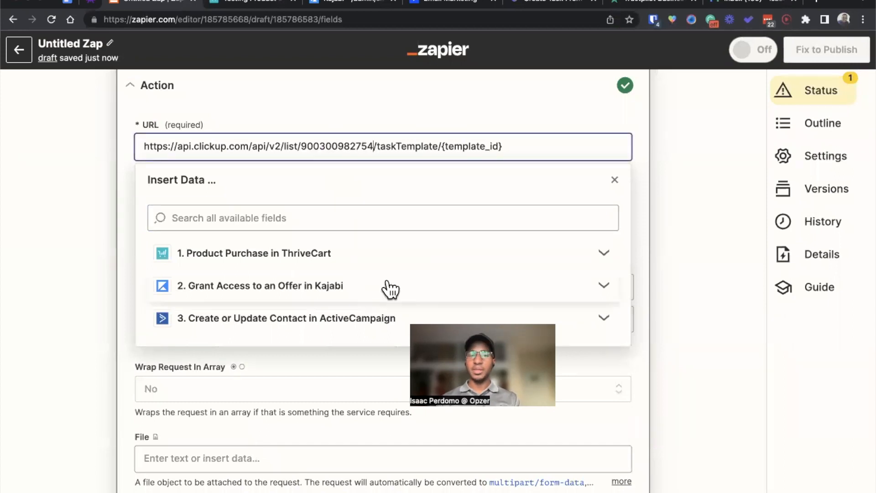
# Step: Switch to ClickUp and add subtasks "Task 4" and "Task 5" to the Build "Sales Automation" Lead Magnet task
pyautogui.hotkey('ctrl', 'Up')
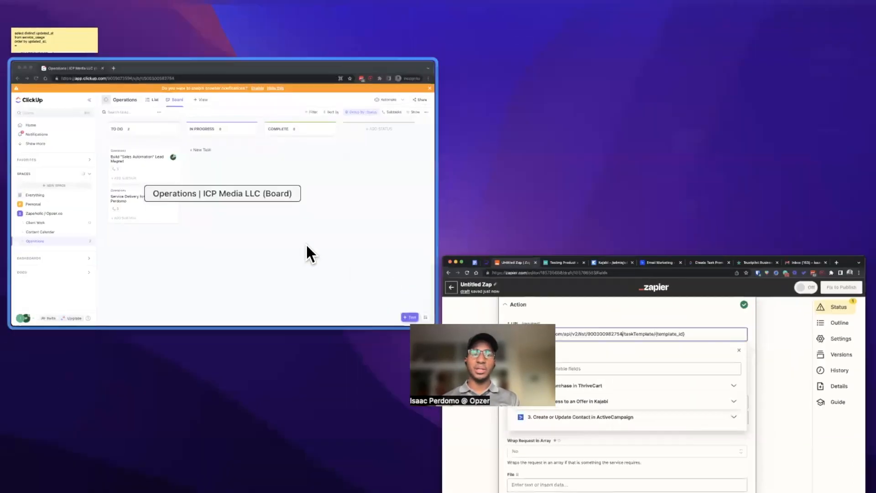
pyautogui.click(306, 245)
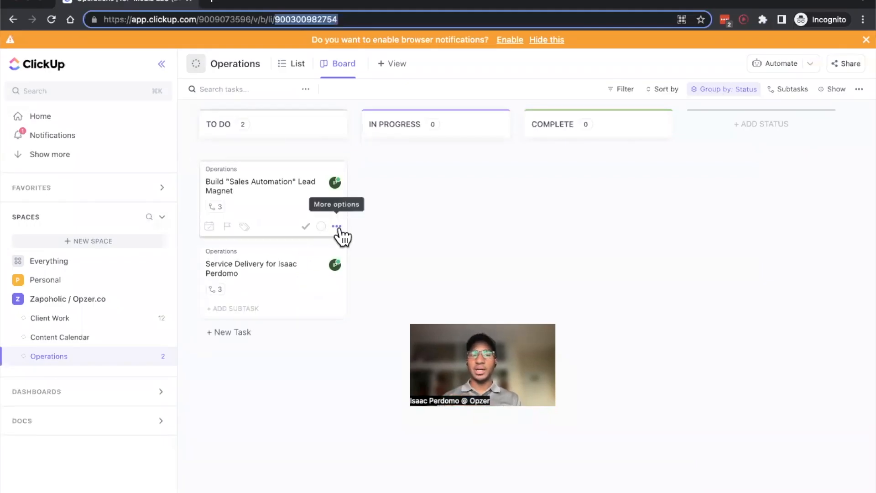
pyautogui.click(256, 189)
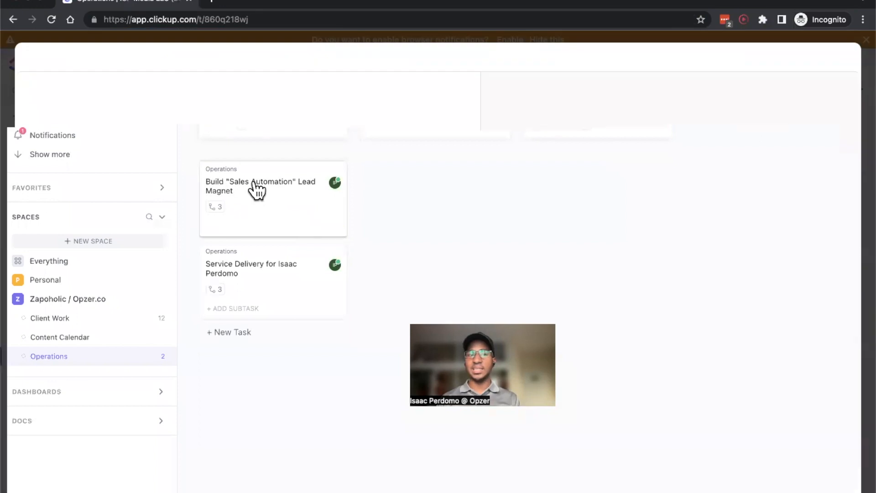
pyautogui.click(89, 367)
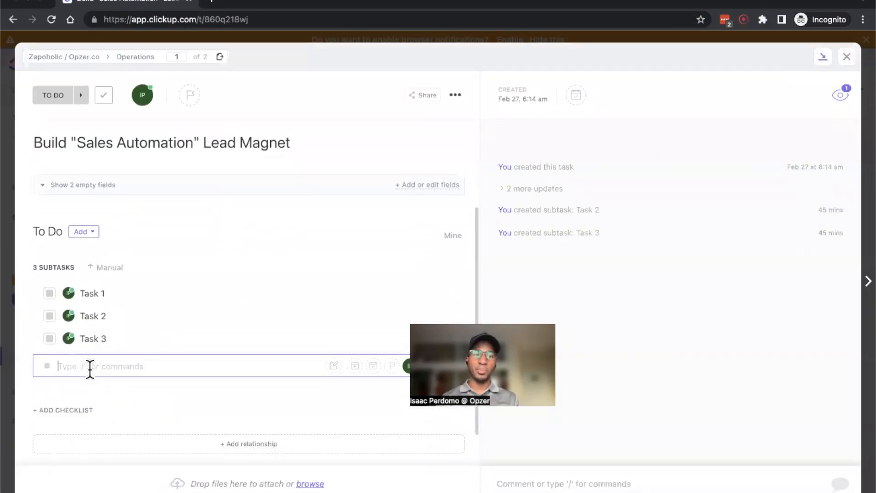
pyautogui.write('Ta')
pyautogui.write('sk 4')
pyautogui.press('Return')
pyautogui.write('Task')
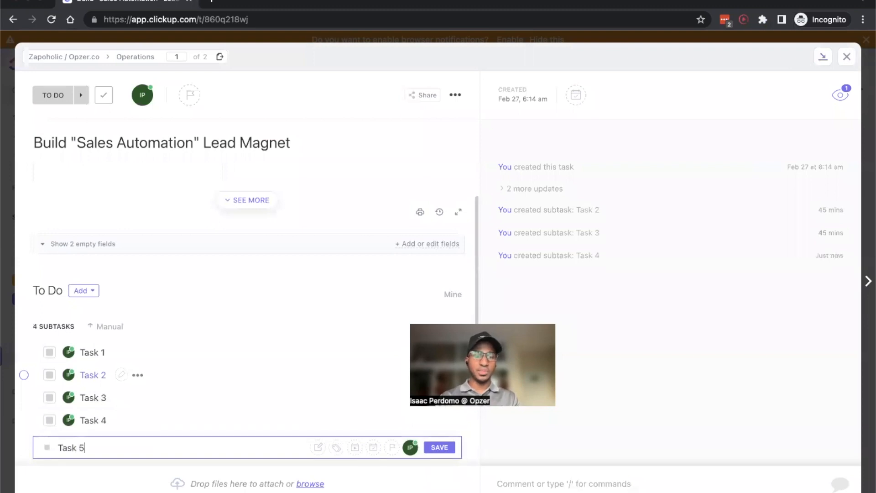
pyautogui.write(' 5')
pyautogui.press('Return')
# Step: Assign the Task 5 subtask to yourself
pyautogui.click(69, 351)
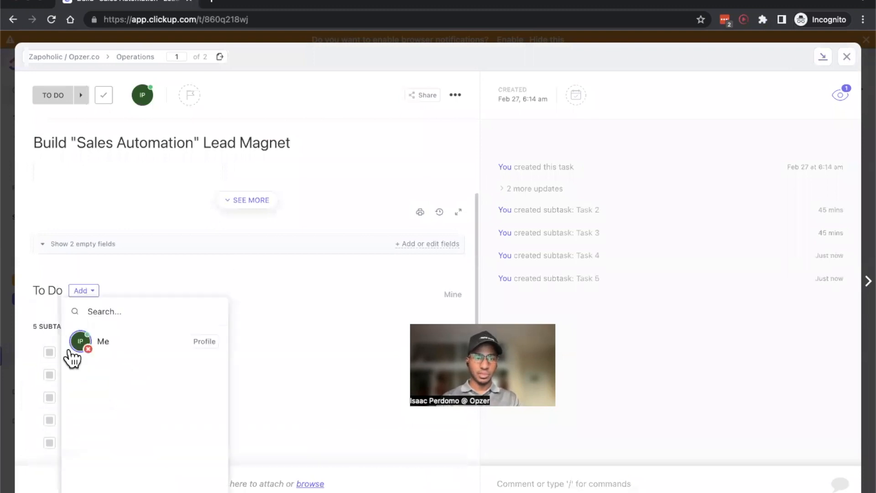
pyautogui.click(225, 285)
pyautogui.scroll(-2, 216, 297)
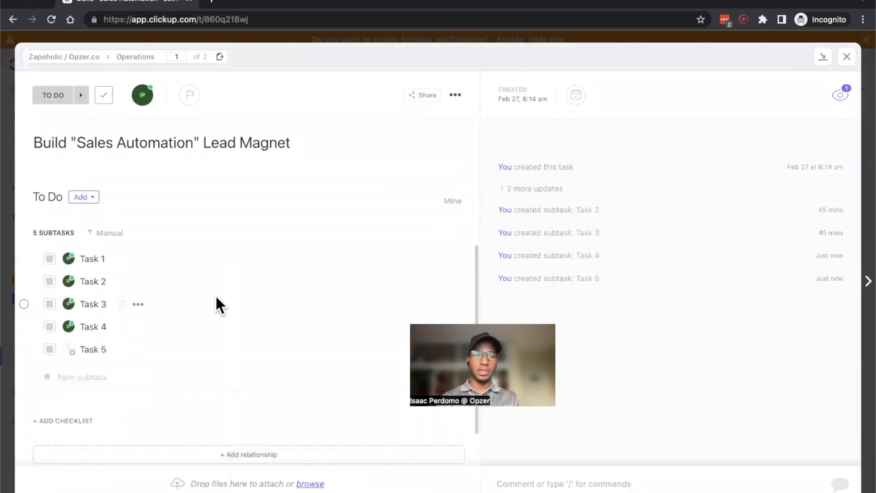
pyautogui.click(69, 351)
pyautogui.click(126, 347)
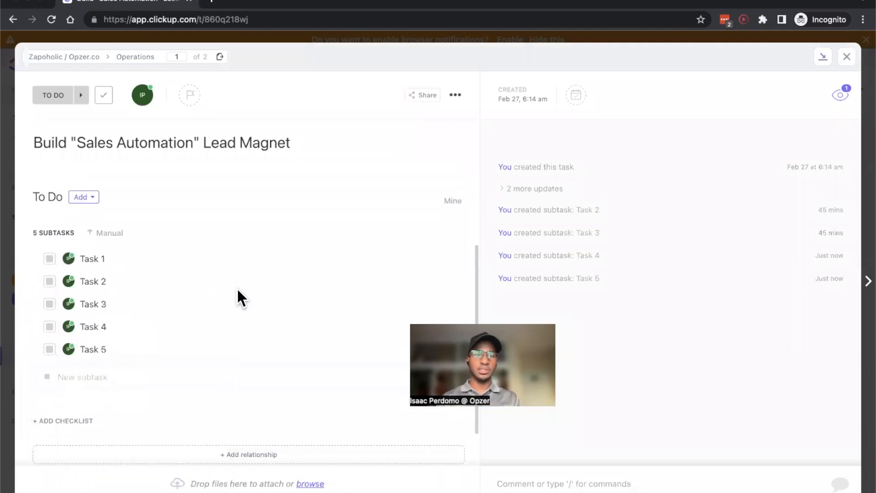
# Step: Save the Build "Sales Automation" Lead Magnet task as a new template named "Testing Task Template" and close the task
pyautogui.scroll(3, 246, 292)
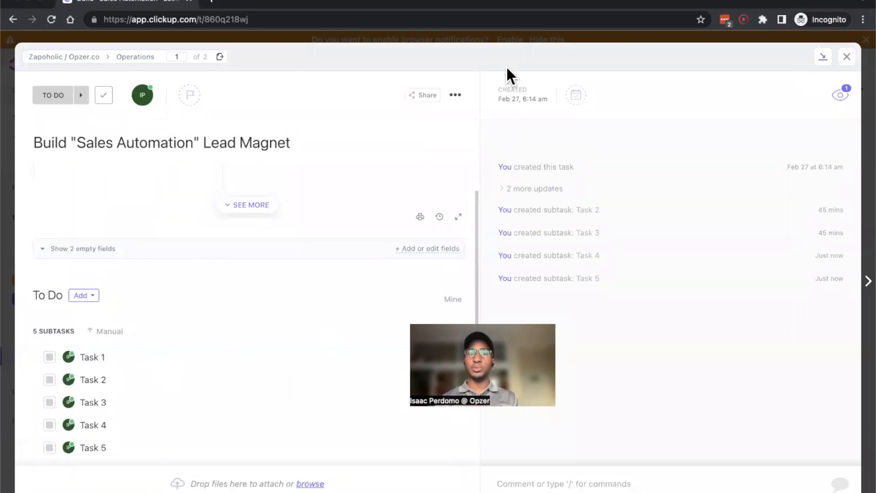
pyautogui.click(453, 97)
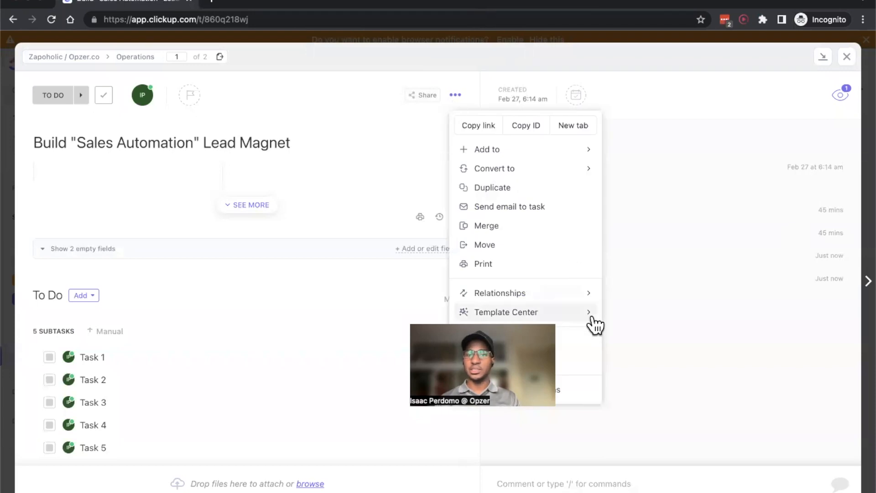
pyautogui.moveTo(592, 313)
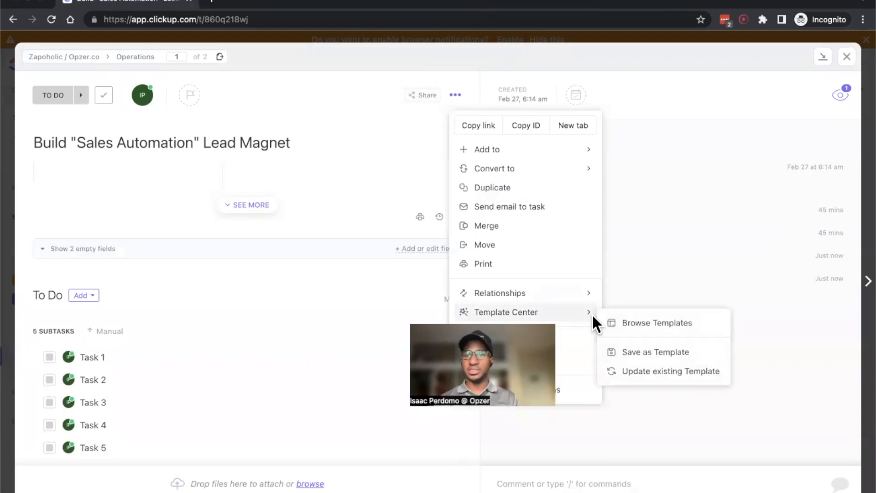
pyautogui.click(644, 353)
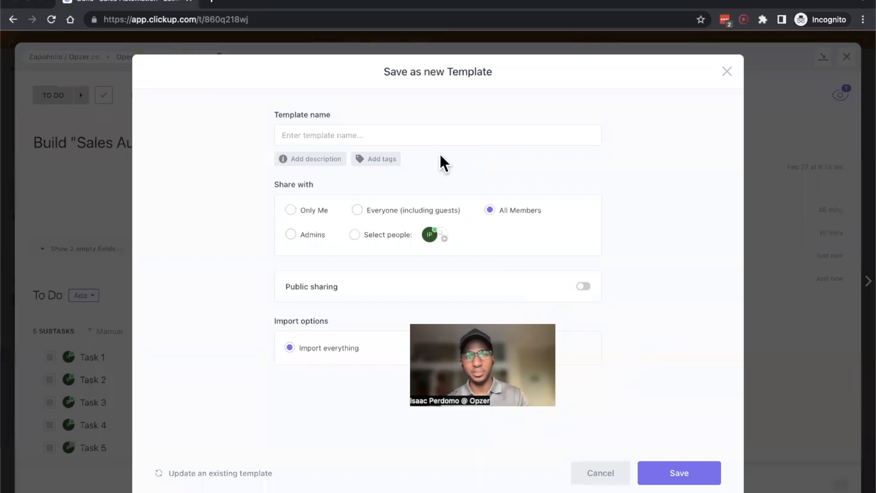
pyautogui.click(407, 139)
pyautogui.write('Testing Task Template')
pyautogui.click(664, 477)
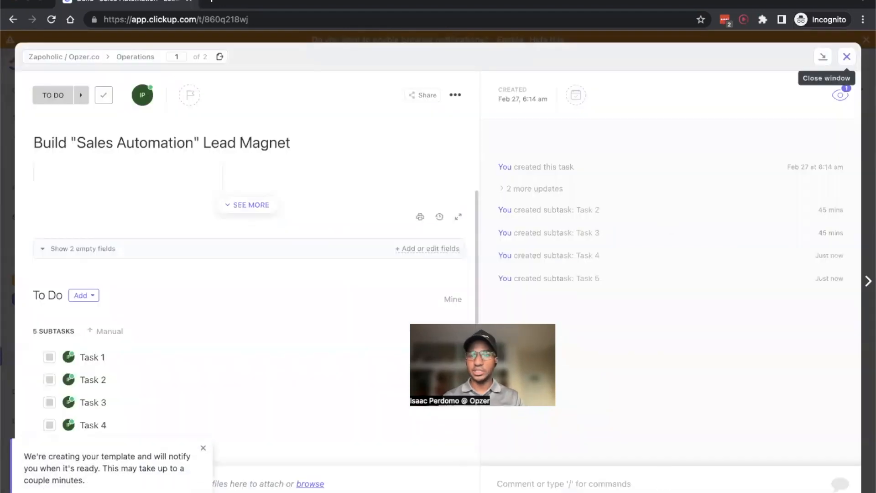
pyautogui.click(846, 56)
# Step: Open the Testing Task Template among the workspace's task templates, turn on its public sharing and copy the share link
pyautogui.moveTo(337, 235)
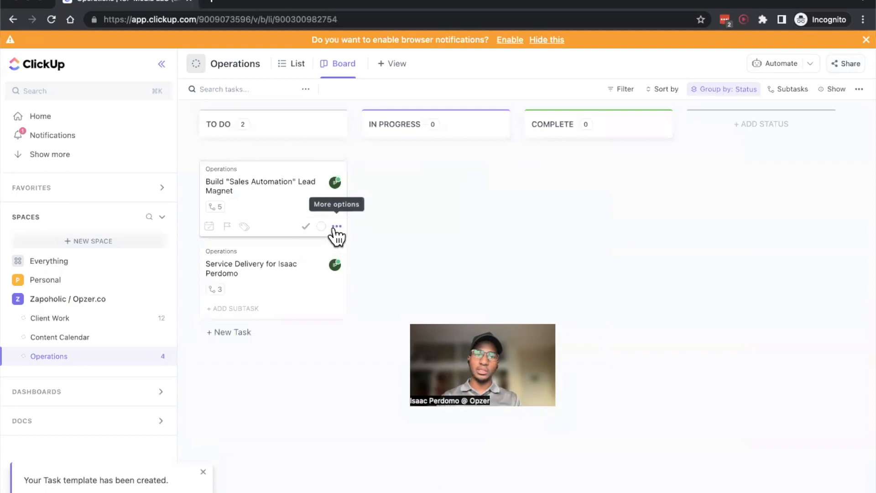
pyautogui.click(336, 227)
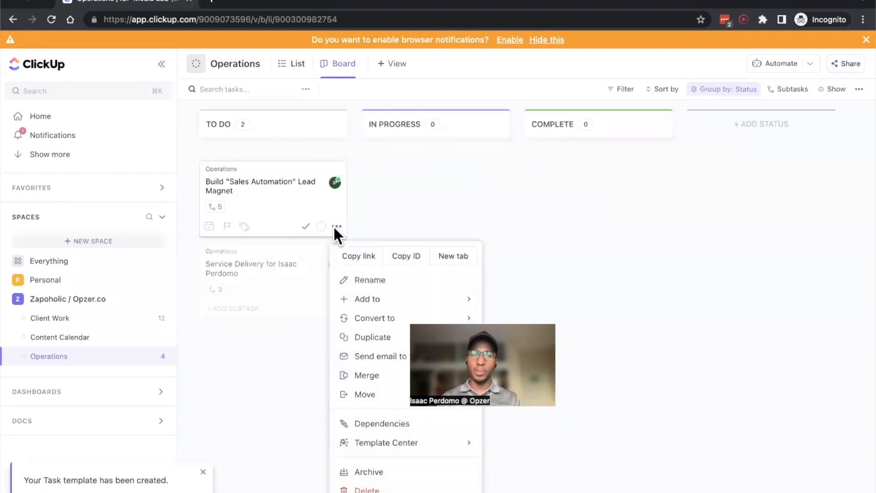
pyautogui.moveTo(470, 446)
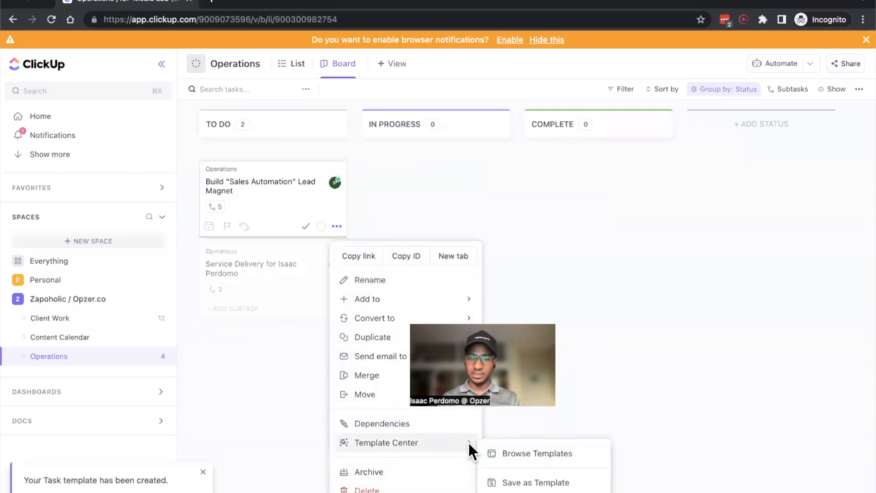
pyautogui.click(529, 453)
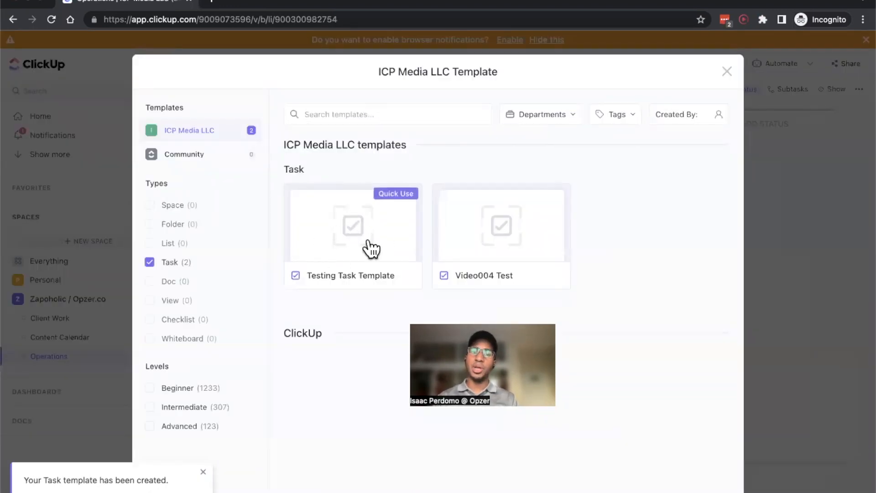
pyautogui.click(338, 225)
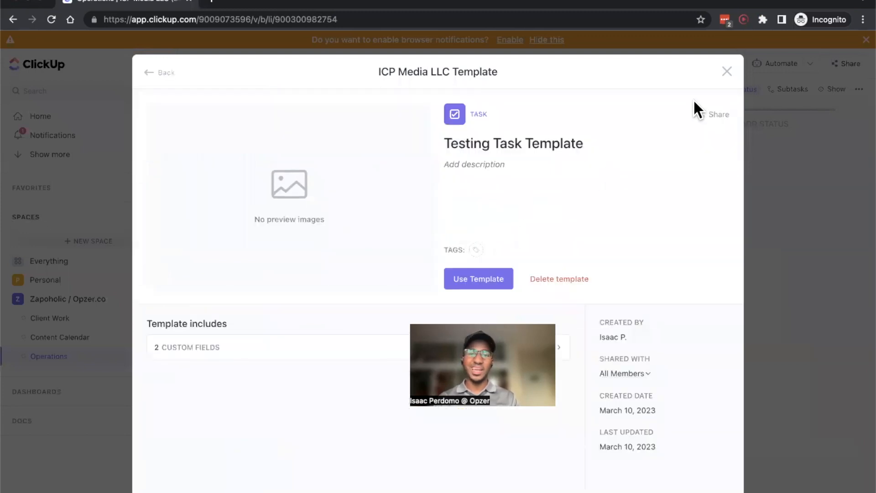
pyautogui.click(710, 114)
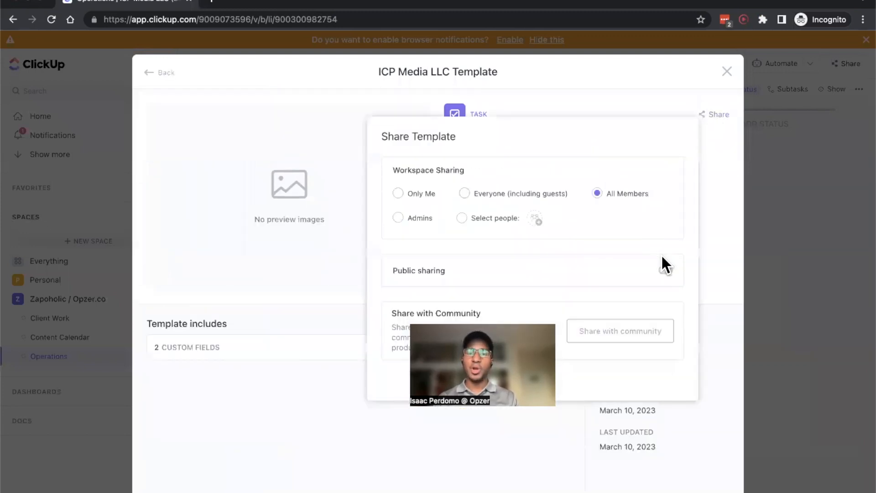
pyautogui.click(664, 271)
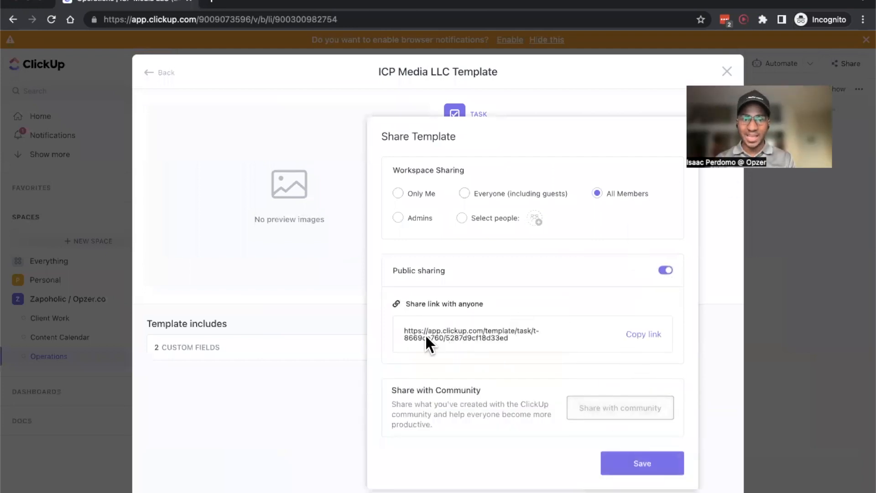
pyautogui.click(646, 336)
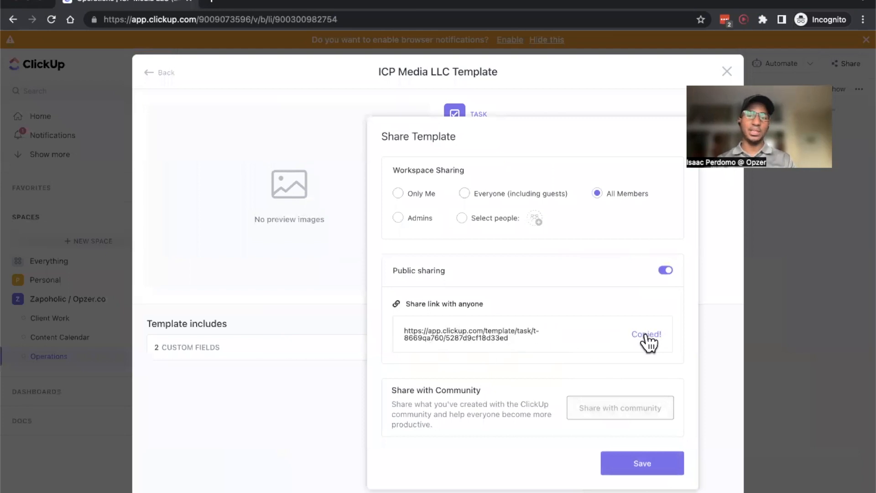
# Step: Copy the template ID t-8669qa760 out of the share link and replace {template_id} in the Zapier webhook URL with it
pyautogui.click(250, 18)
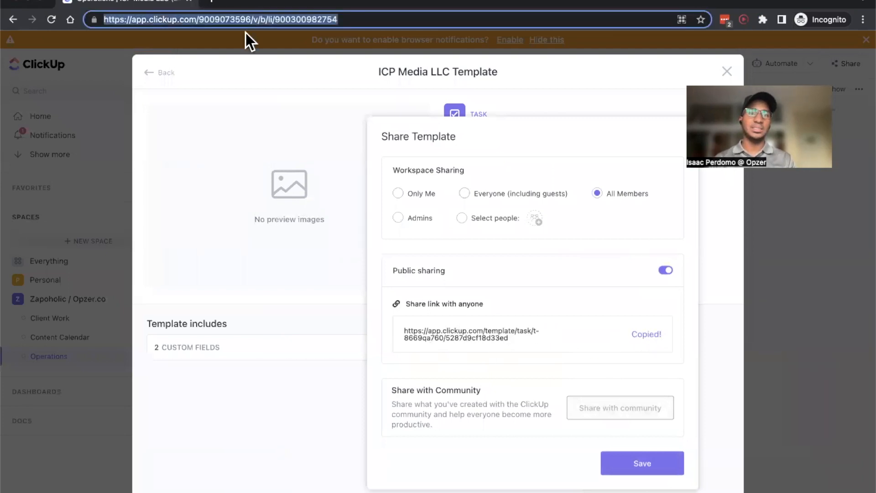
pyautogui.press('super+v')
pyautogui.moveTo(260, 20)
pyautogui.mouseDown()
pyautogui.moveTo(314, 20)
pyautogui.moveTo(263, 23)
pyautogui.mouseUp()
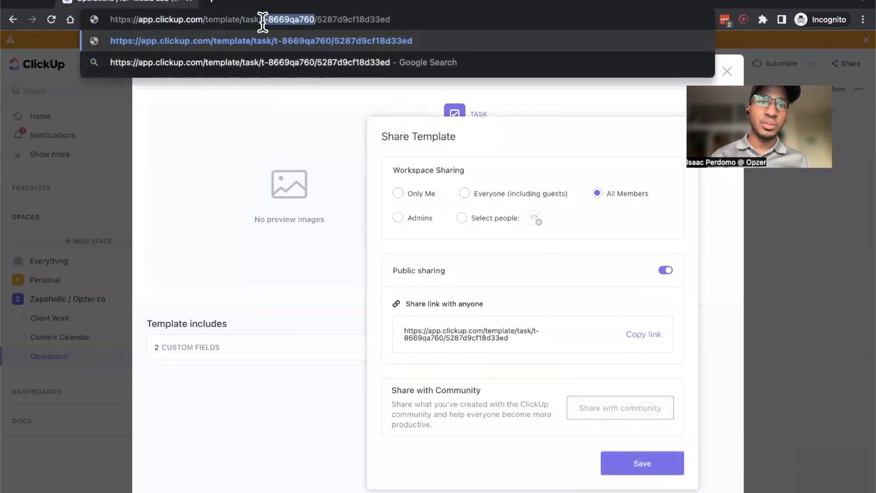
pyautogui.hotkey('ctrl', 'Up')
pyautogui.click(306, 279)
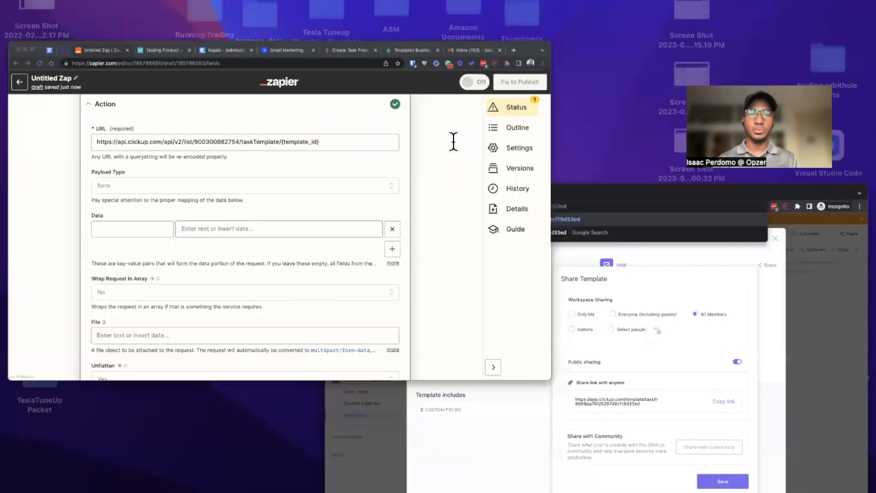
pyautogui.click(513, 145)
pyautogui.moveTo(507, 146); pyautogui.dragTo(444, 147)
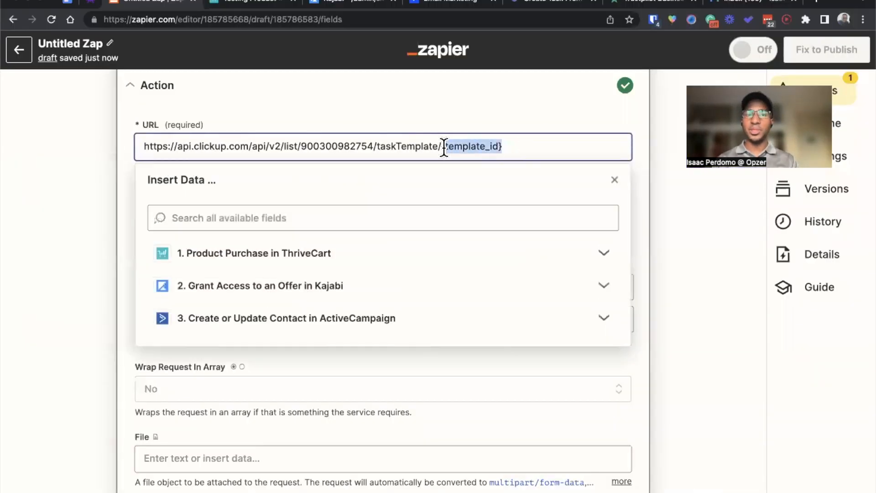
pyautogui.press('super+v')
pyautogui.click(28, 240)
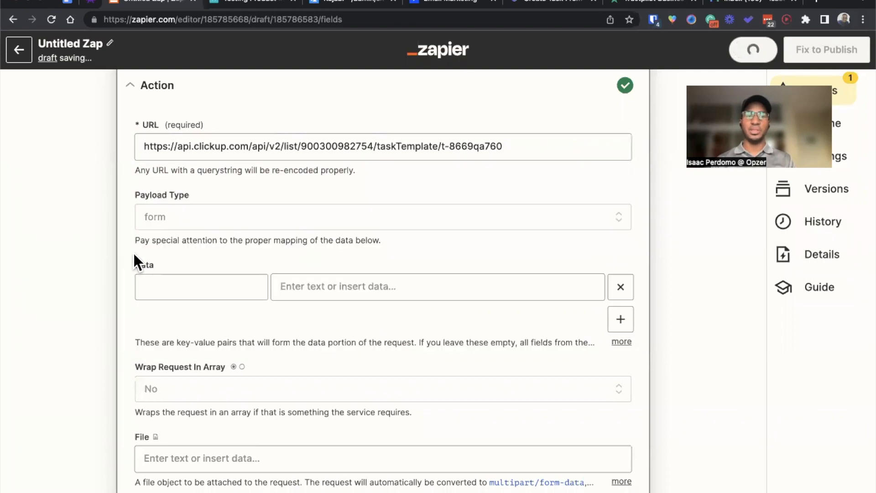
# Step: Add a webhook header with the key "Authorization"
pyautogui.scroll(-5, 142, 266)
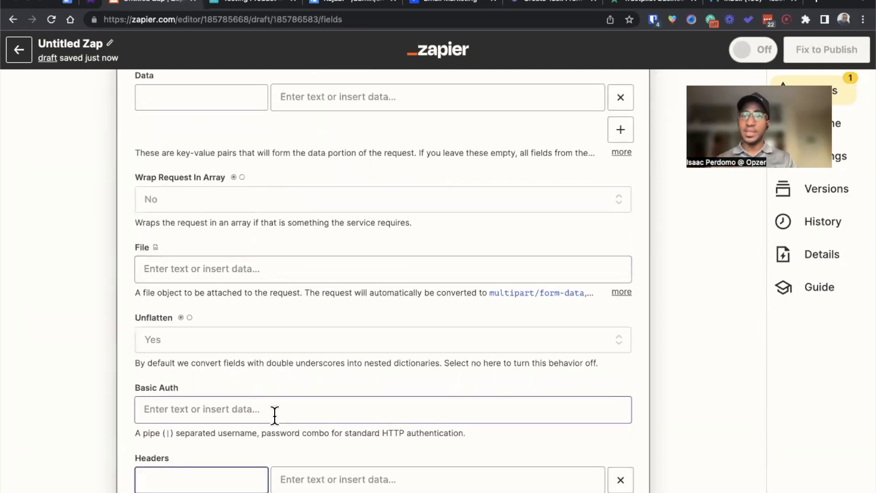
pyautogui.write('Autho')
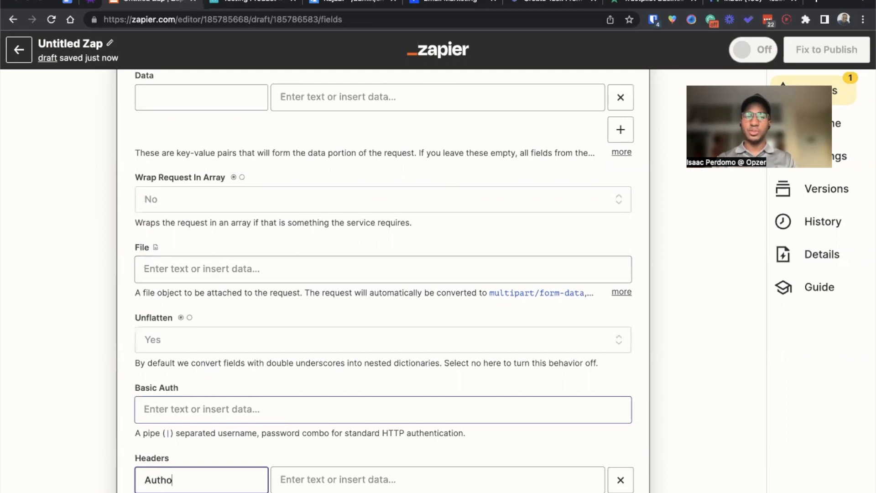
pyautogui.write('rization')
pyautogui.scroll(-2, 310, 410)
pyautogui.click(333, 420)
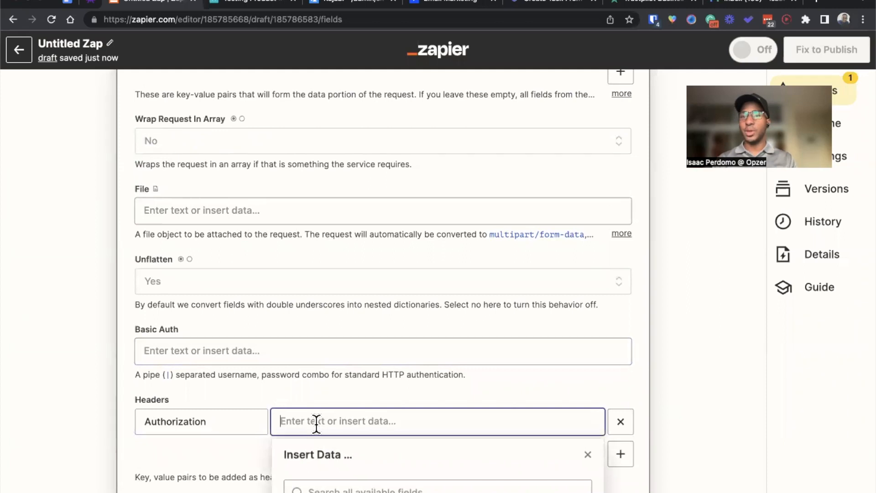
# Step: Switch to ClickUp, close the template window and copy the personal API token from the user's Apps settings
pyautogui.hotkey('ctrl', 'Up')
pyautogui.click(299, 272)
pyautogui.click(726, 69)
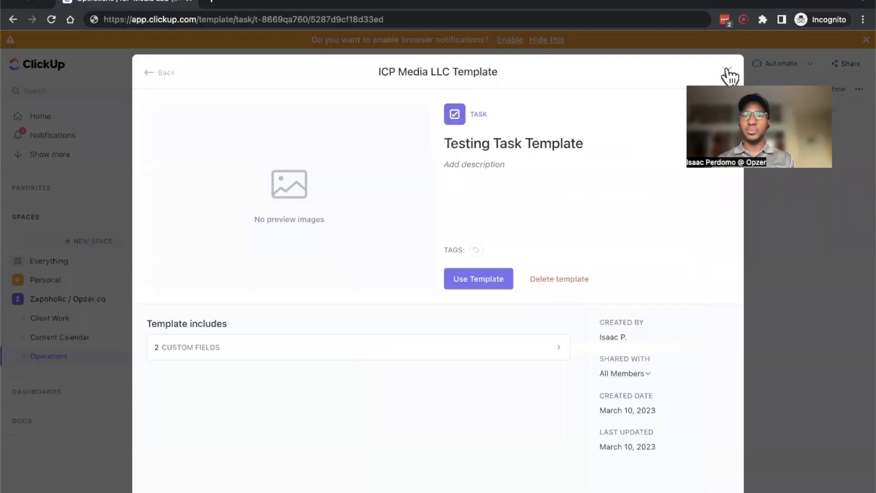
pyautogui.click(727, 72)
pyautogui.click(18, 483)
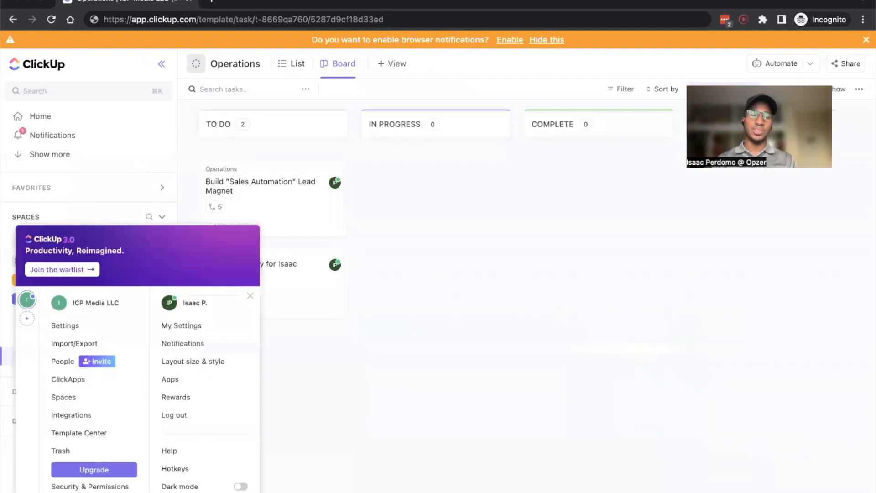
pyautogui.click(181, 325)
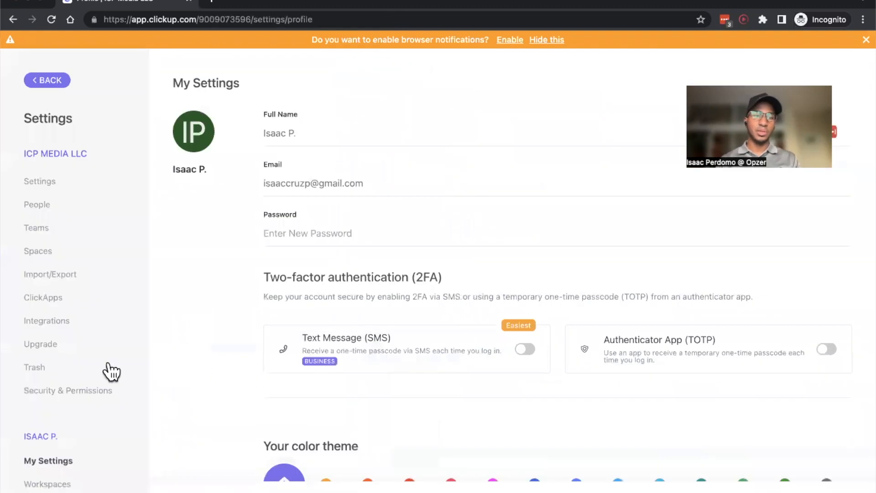
pyautogui.scroll(-5, 92, 388)
pyautogui.click(34, 449)
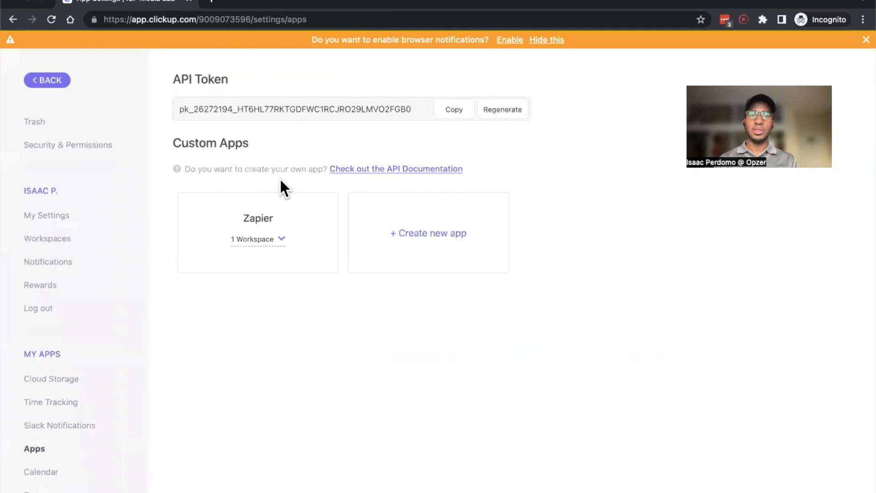
pyautogui.click(444, 111)
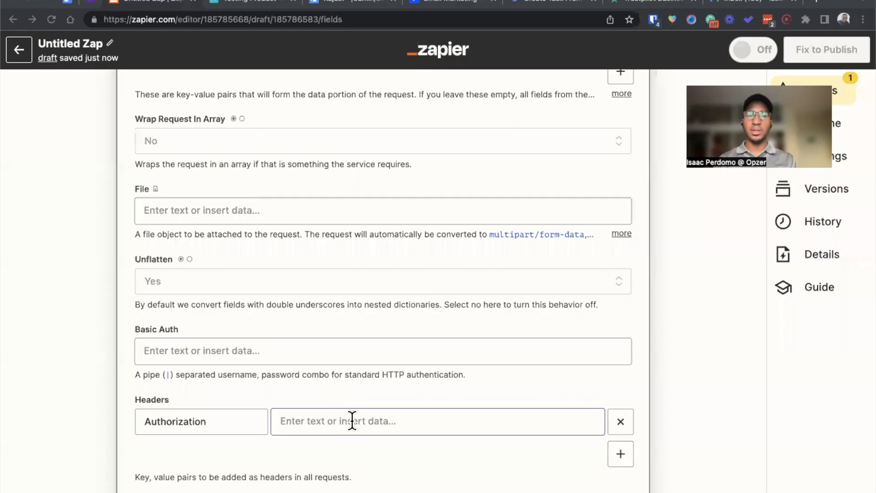
# Step: Paste the ClickUp API token as the Authorization header's value in Zapier and test the webhook action
pyautogui.click(344, 420)
pyautogui.hotkey('ctrl', 'v')
pyautogui.scroll(-3, 220, 461)
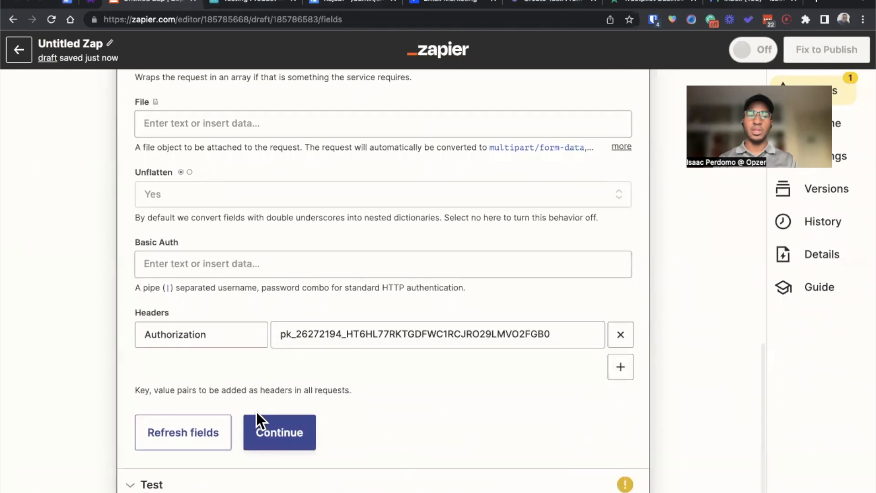
pyautogui.click(257, 415)
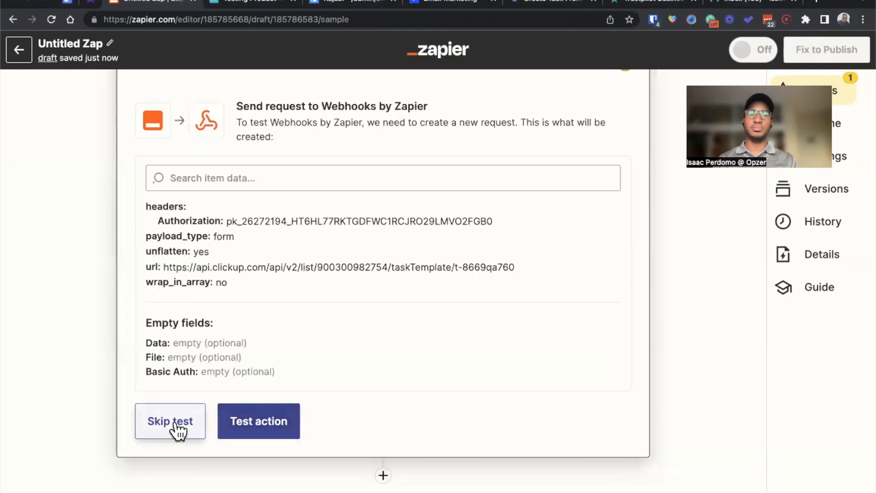
pyautogui.click(246, 431)
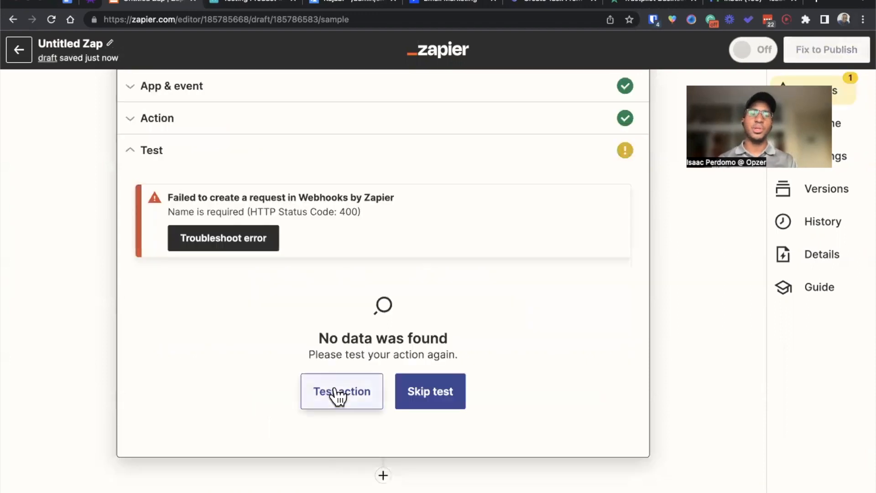
# Step: Reopen the webhook's action fields and add a data pair with key "name" and a value starting with "Service Delivery for"
pyautogui.click(294, 130)
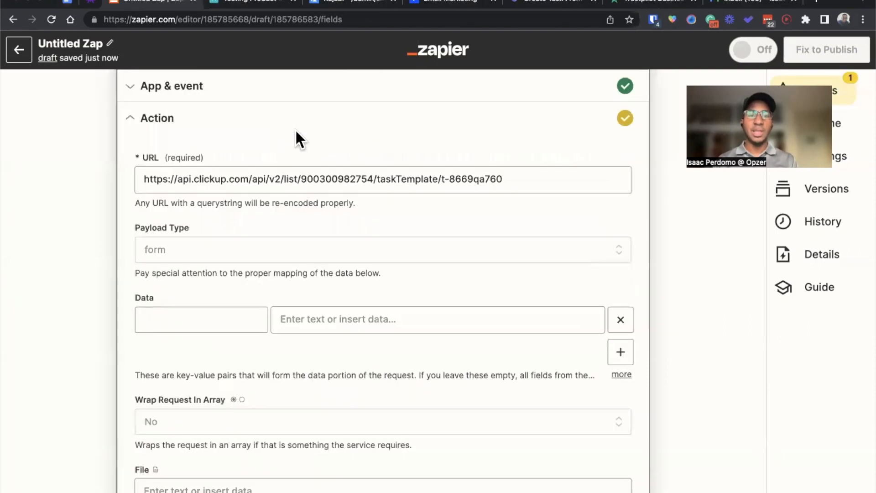
pyautogui.click(220, 317)
pyautogui.write('name')
pyautogui.click(385, 313)
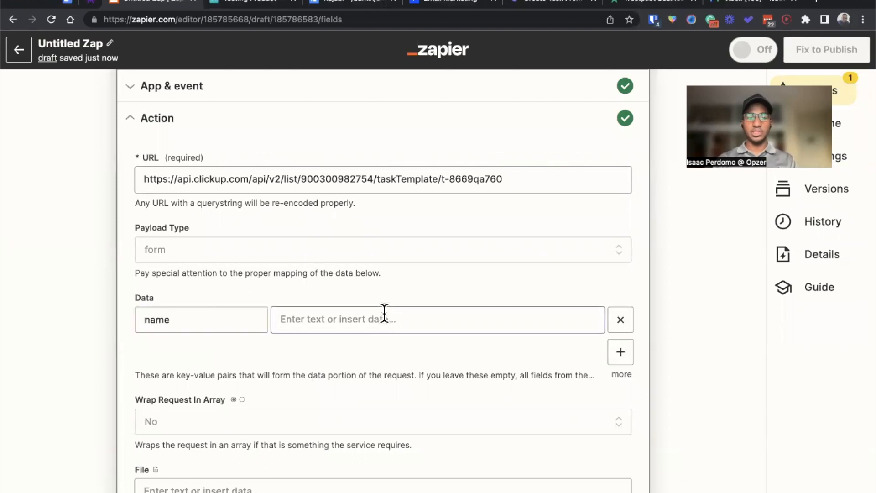
pyautogui.write('Service Delivery')
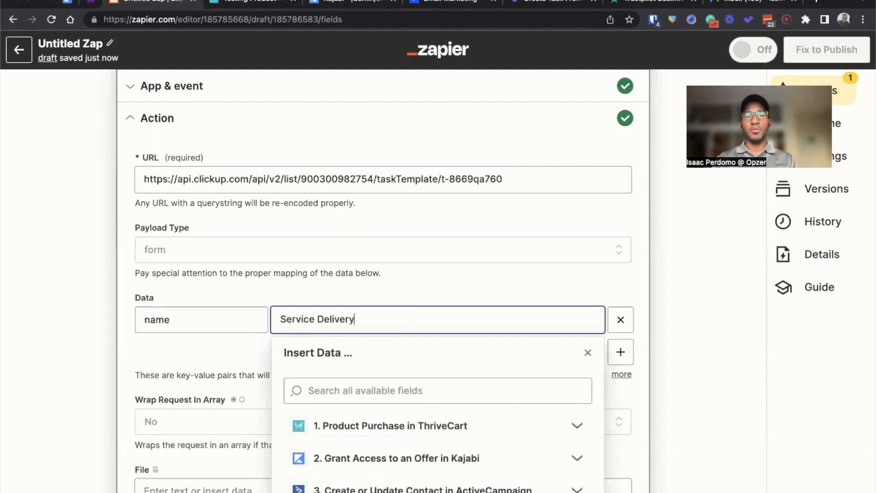
# Step: Append the ThriveCart customer's first name and last name to the name value, followed by the customer's email in parentheses
pyautogui.click(390, 422)
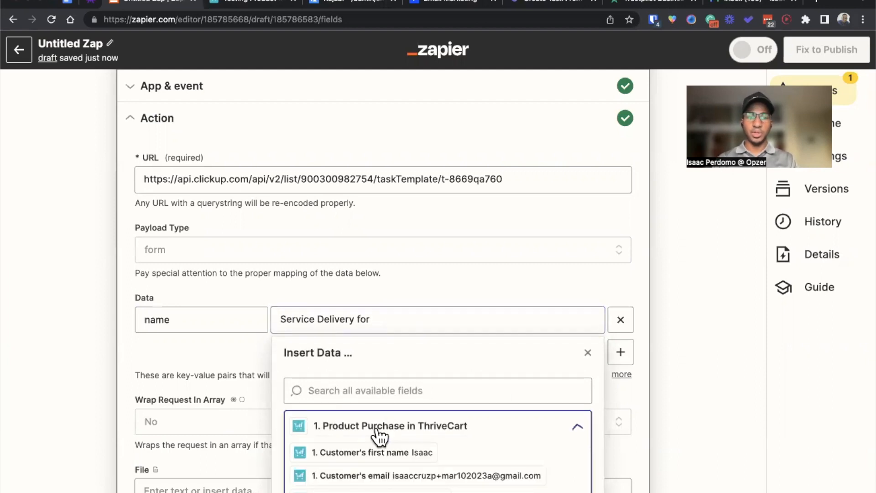
pyautogui.scroll(-1, 379, 439)
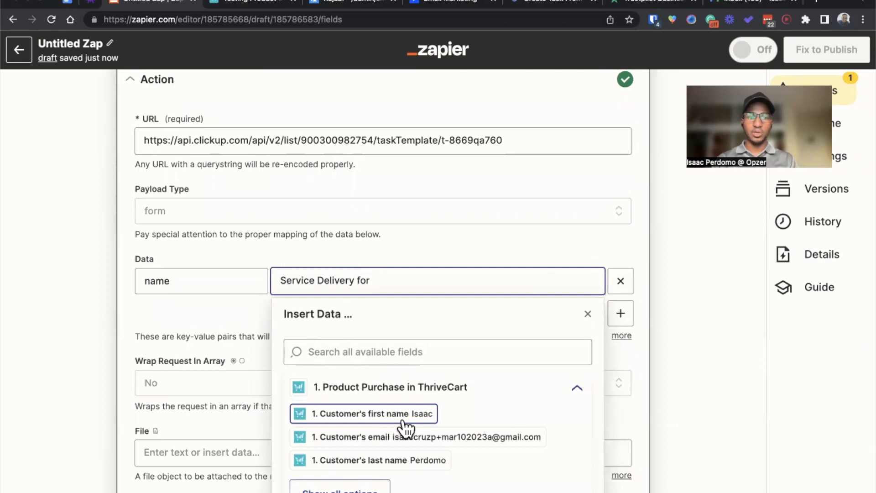
pyautogui.click(402, 422)
pyautogui.click(404, 459)
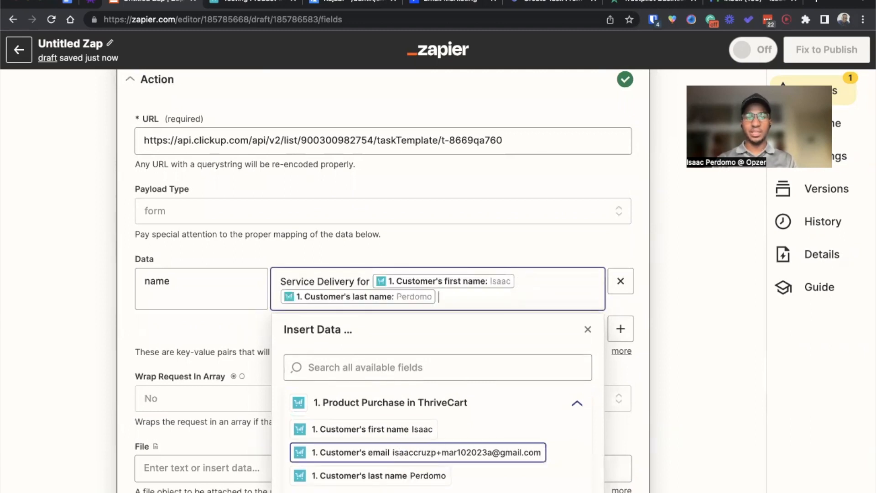
pyautogui.click(365, 453)
pyautogui.click(220, 348)
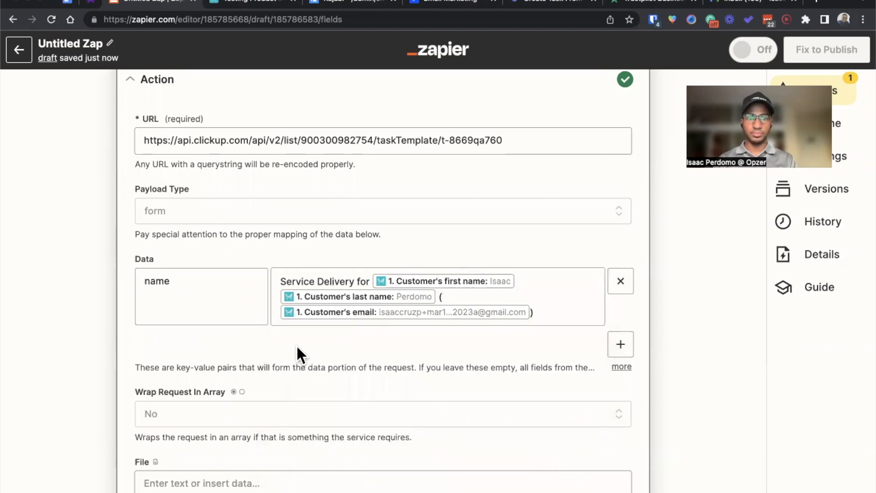
# Step: Retest the webhook POST action, review the returned task data, and add another action step after it
pyautogui.scroll(-6, 297, 352)
pyautogui.scroll(-3, 297, 352)
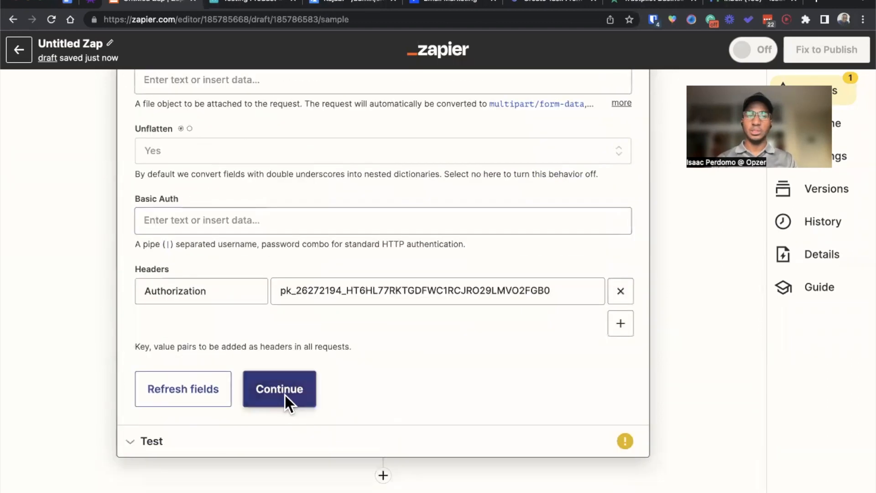
pyautogui.click(285, 395)
pyautogui.click(353, 398)
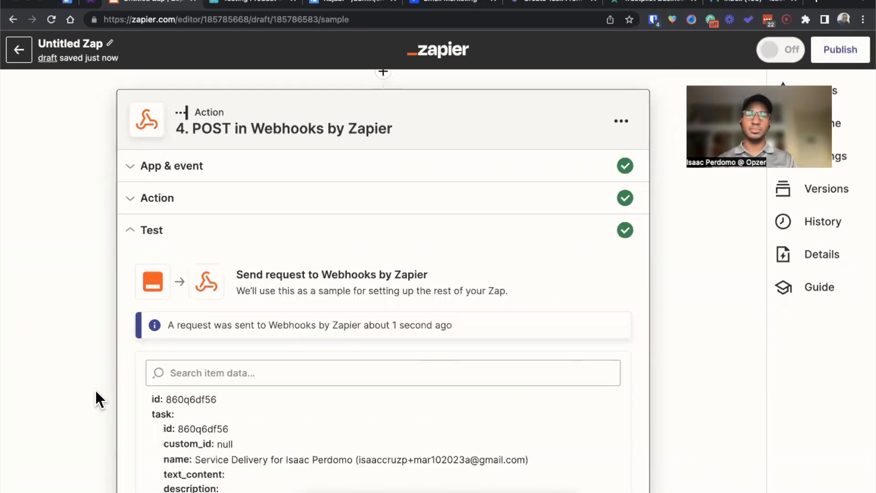
pyautogui.scroll(-6, 94, 388)
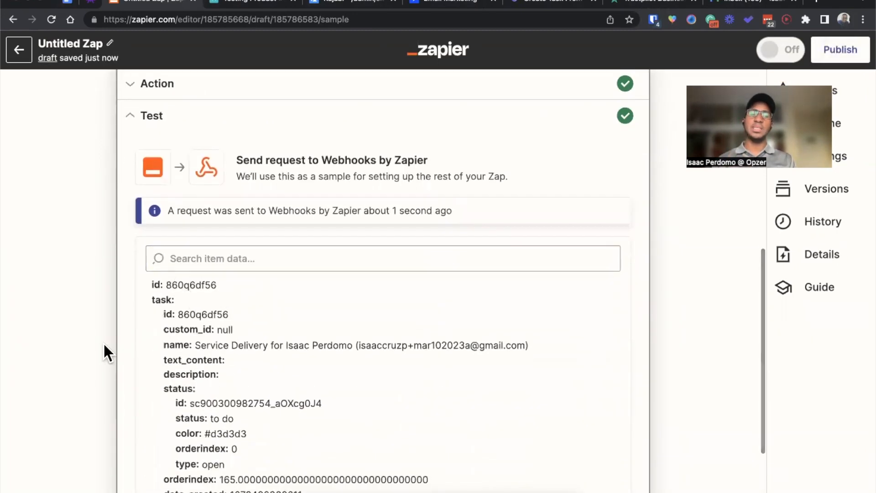
pyautogui.click(375, 474)
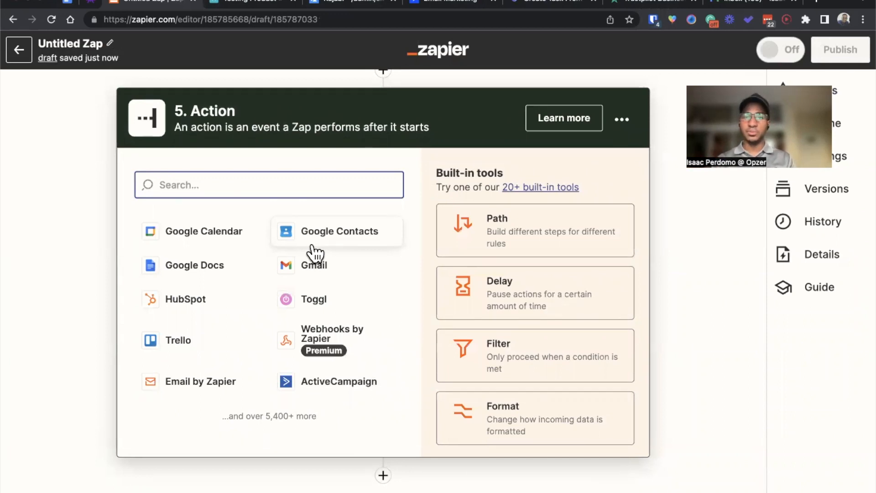
# Step: Switch to ClickUp and examine the custom fields defined for the Operations list, leaving them as they are
pyautogui.hotkey('ctrl', 'Up')
pyautogui.click(284, 260)
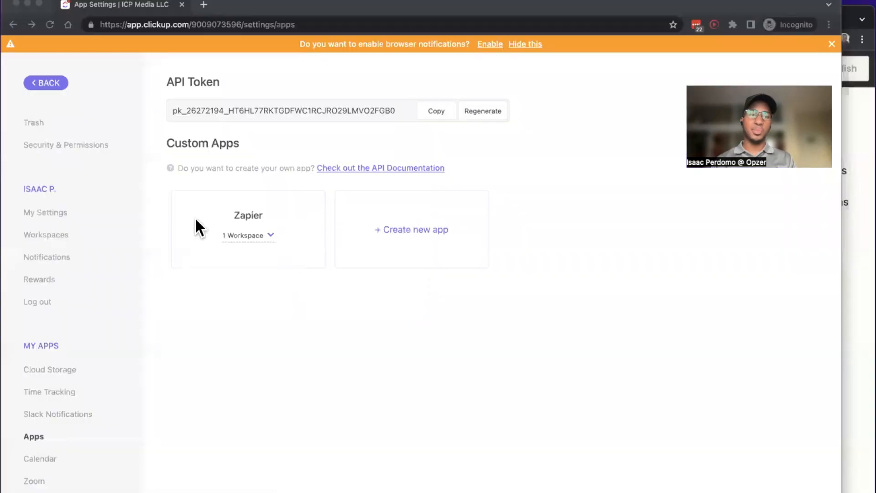
pyautogui.click(48, 81)
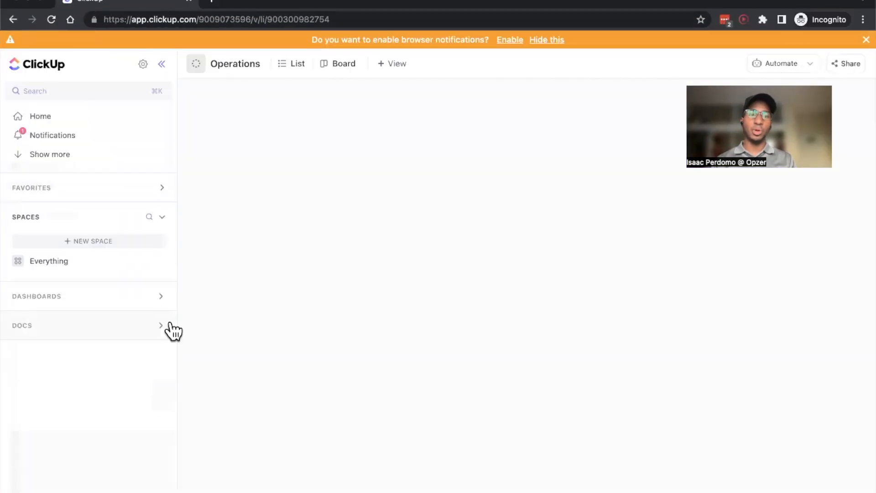
pyautogui.click(162, 358)
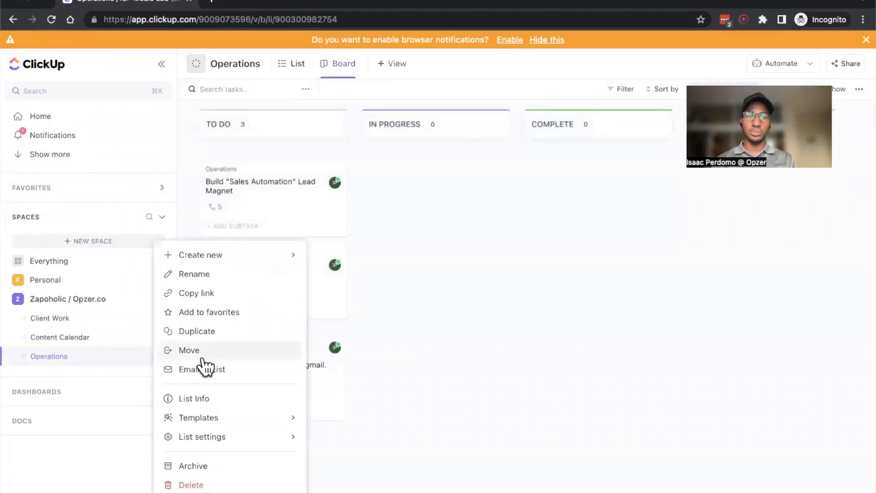
pyautogui.moveTo(294, 439)
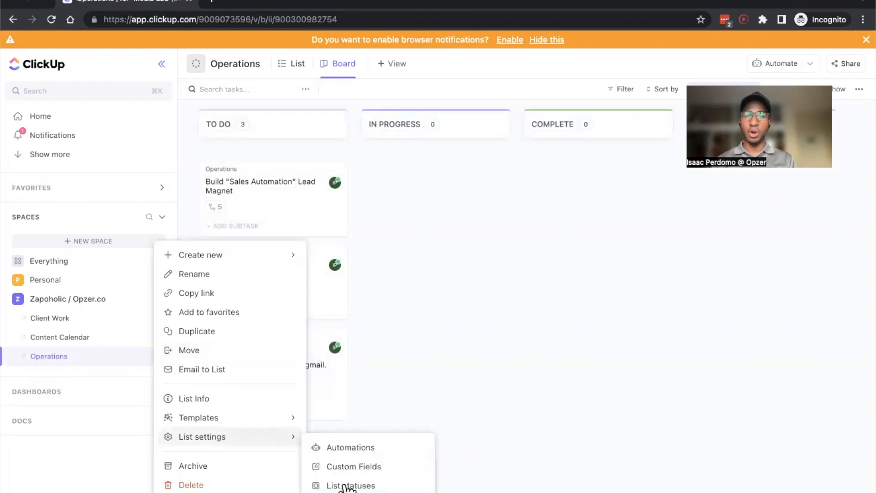
pyautogui.click(337, 468)
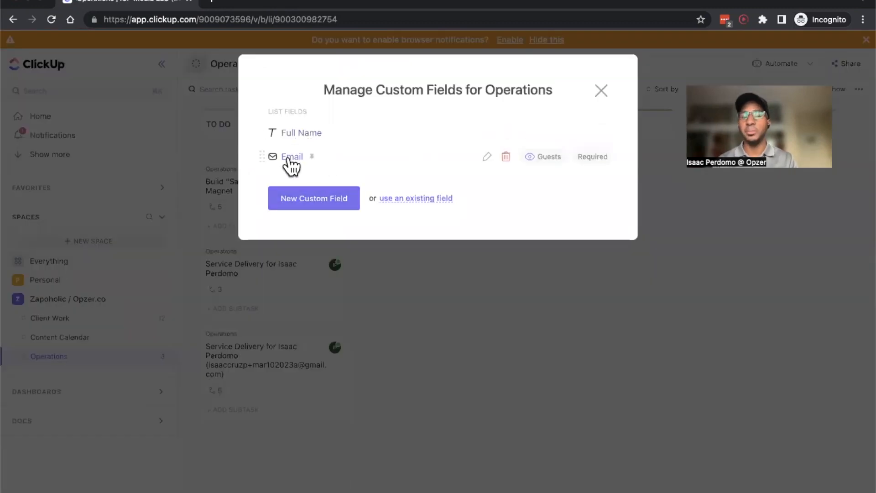
pyautogui.click(599, 96)
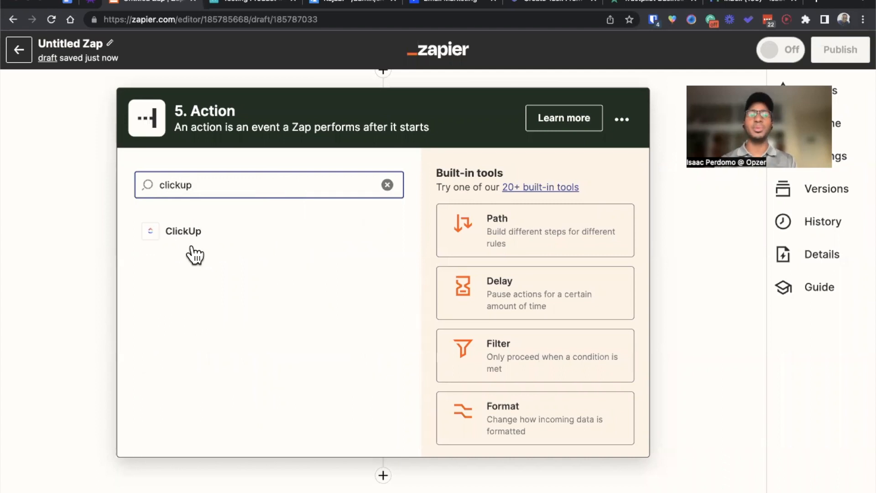
# Step: Back in Zapier, set the fifth action to ClickUp with the Update Task event
pyautogui.click(185, 234)
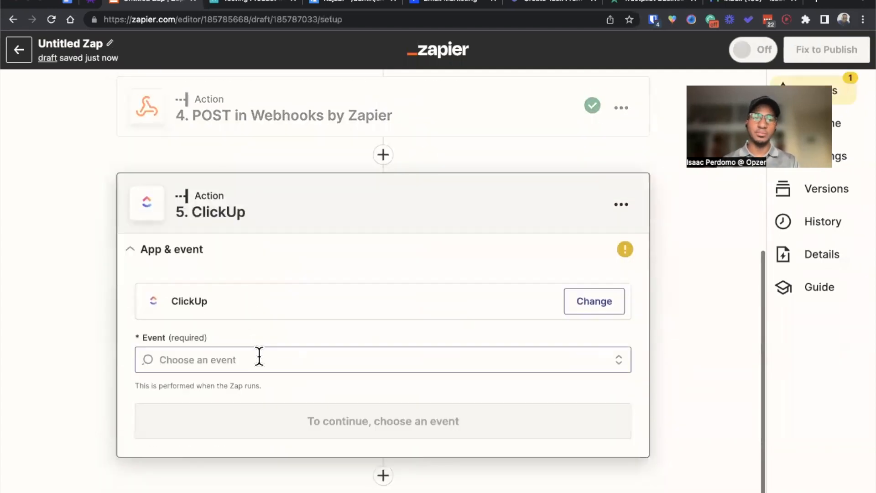
pyautogui.click(259, 359)
pyautogui.write('upda')
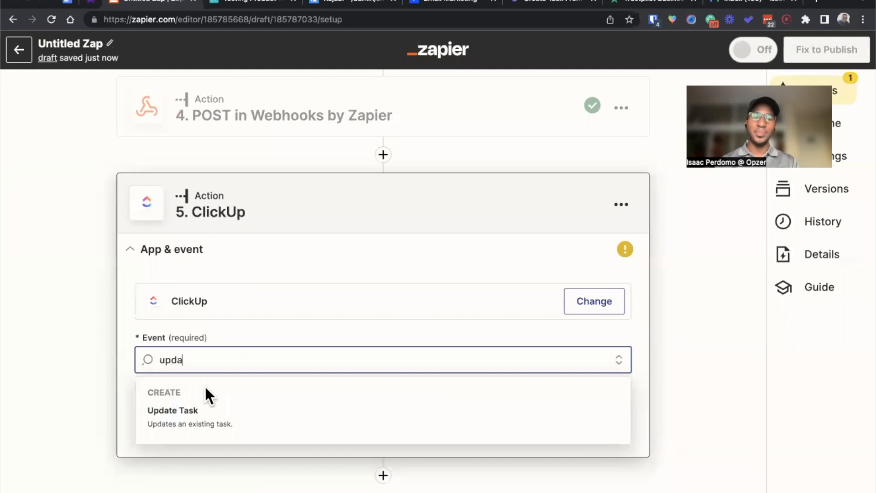
pyautogui.click(191, 410)
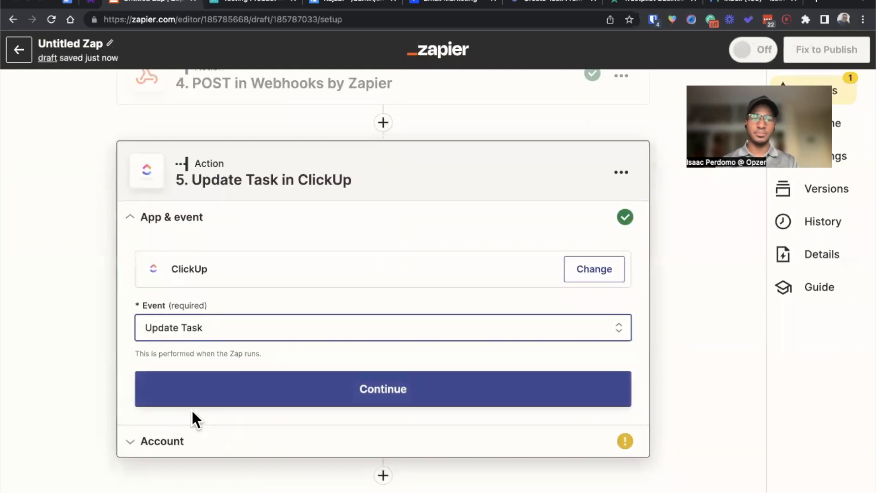
pyautogui.click(212, 401)
# Step: Choose the owner's connected ClickUp account for the update step and select the ICP Media LLC workspace
pyautogui.click(238, 358)
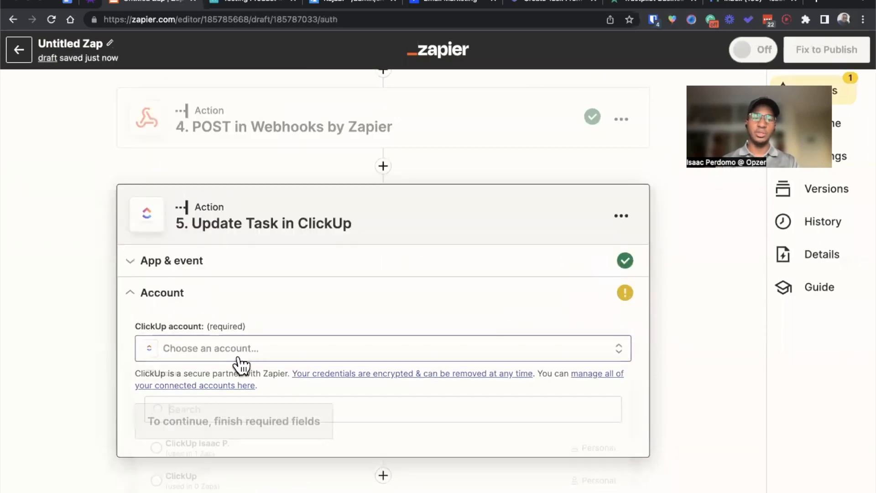
pyautogui.click(226, 447)
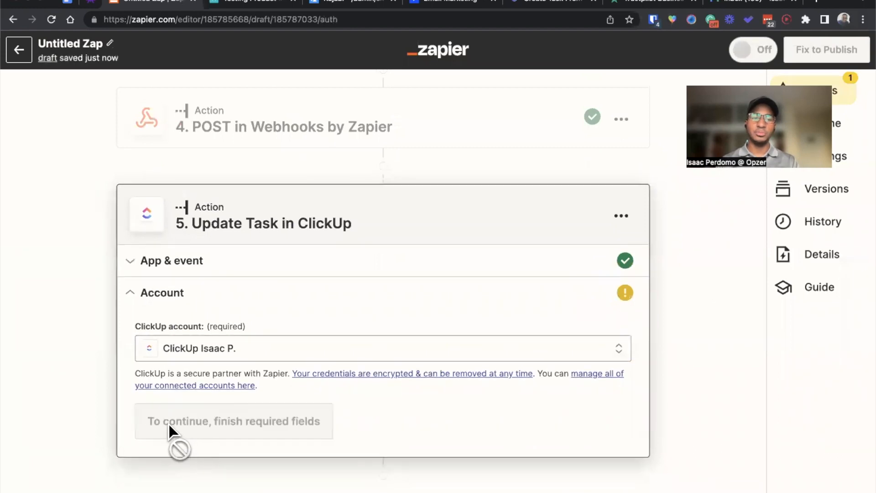
pyautogui.click(183, 422)
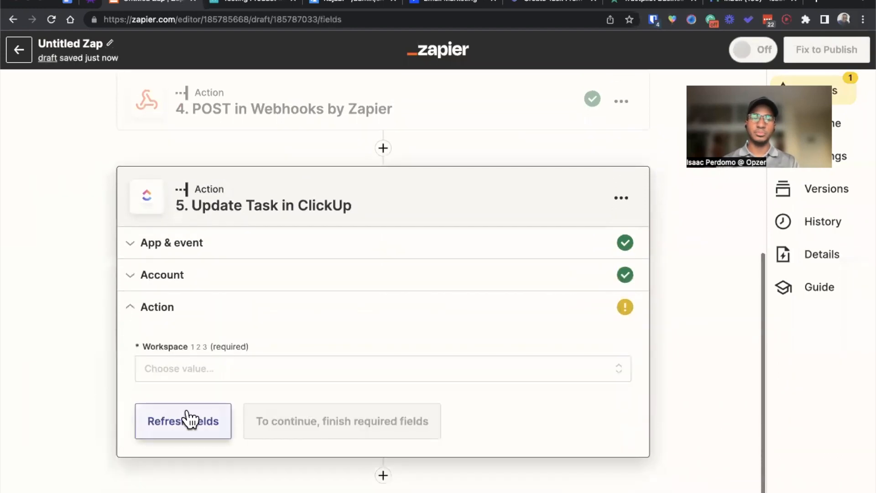
pyautogui.click(213, 373)
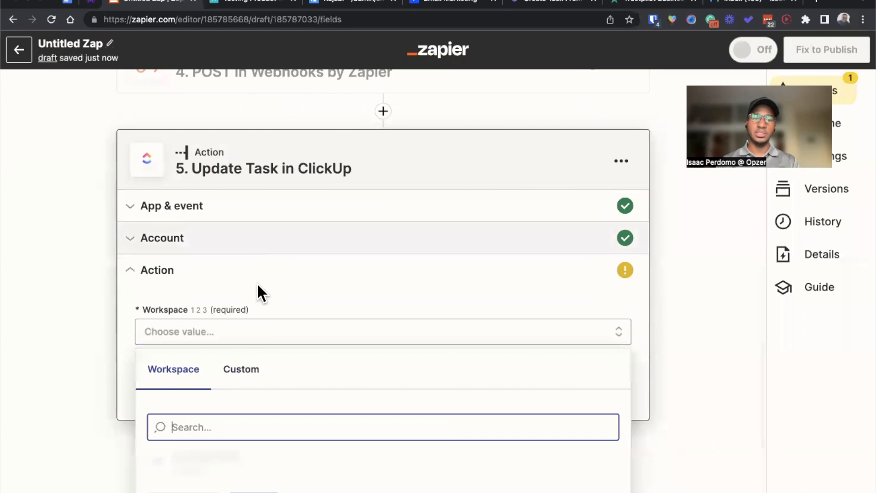
pyautogui.click(267, 460)
# Step: Map the required Task field to the custom ID value returned by step 4, POST in Webhooks by Zapier
pyautogui.scroll(-3, 257, 438)
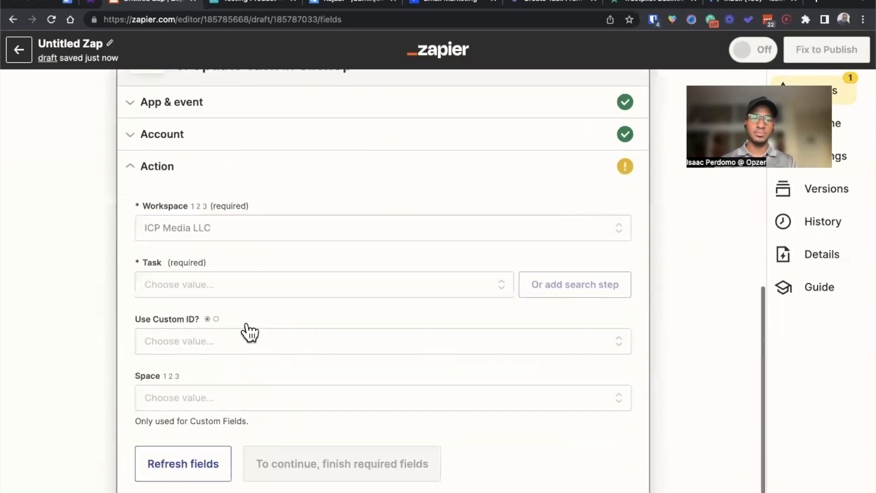
pyautogui.scroll(-1, 248, 332)
pyautogui.click(228, 246)
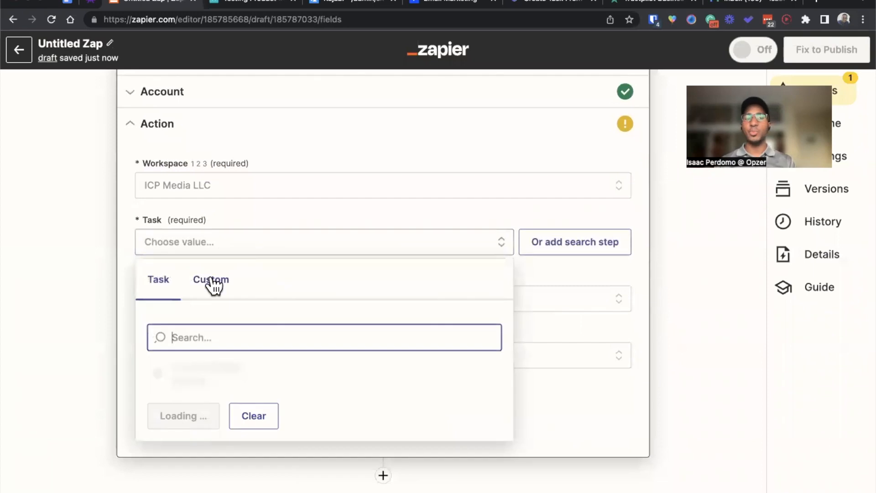
pyautogui.click(212, 282)
pyautogui.click(225, 472)
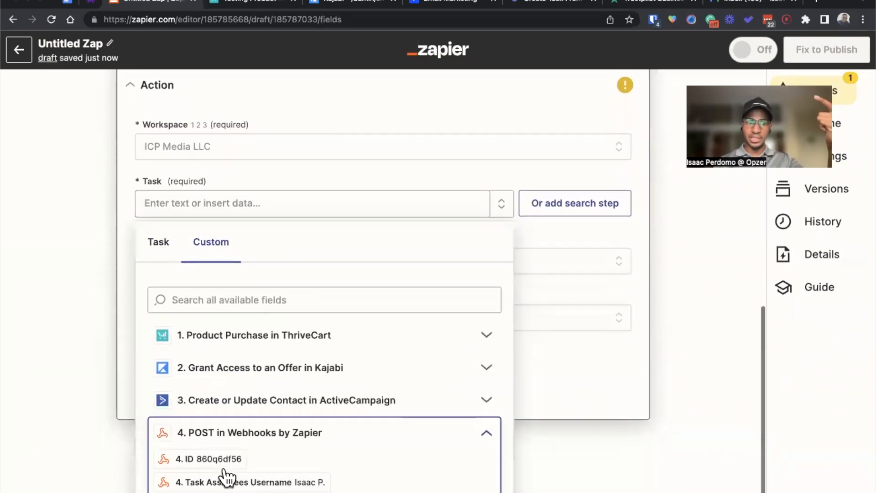
pyautogui.click(206, 446)
pyautogui.click(118, 338)
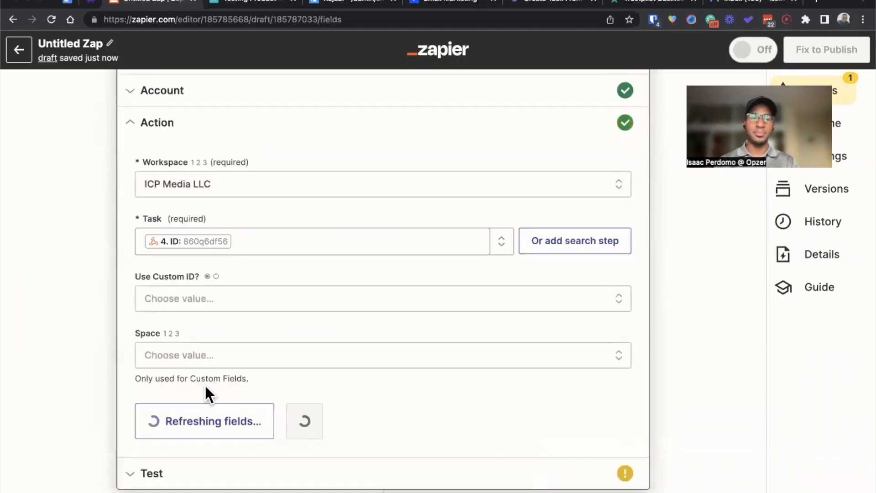
# Step: Set the Update Task step's Space to Zapoholic / Opzer.co and its Folder to No Folder for the custom fields
pyautogui.scroll(-4, 258, 289)
pyautogui.scroll(-1, 257, 284)
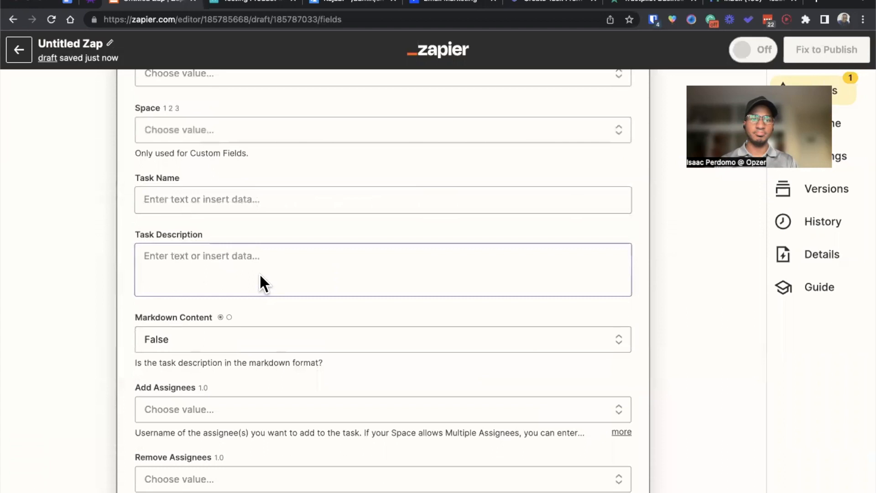
pyautogui.scroll(2, 260, 273)
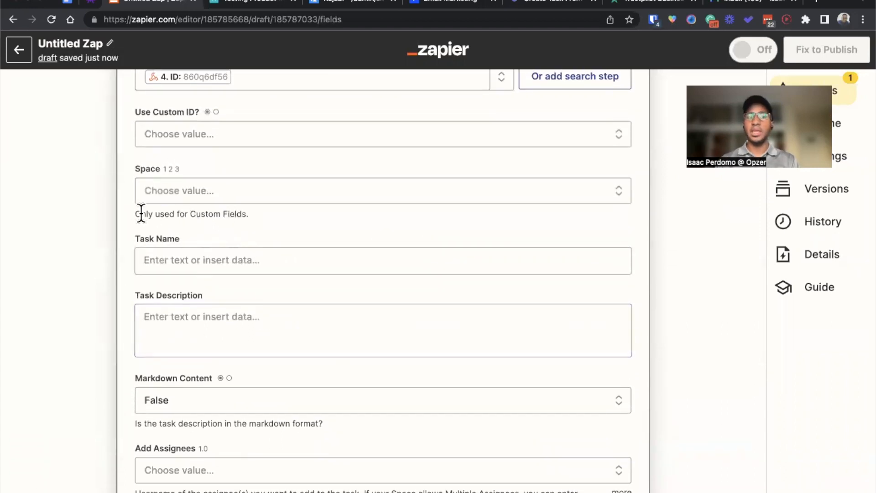
pyautogui.moveTo(136, 213); pyautogui.dragTo(234, 208)
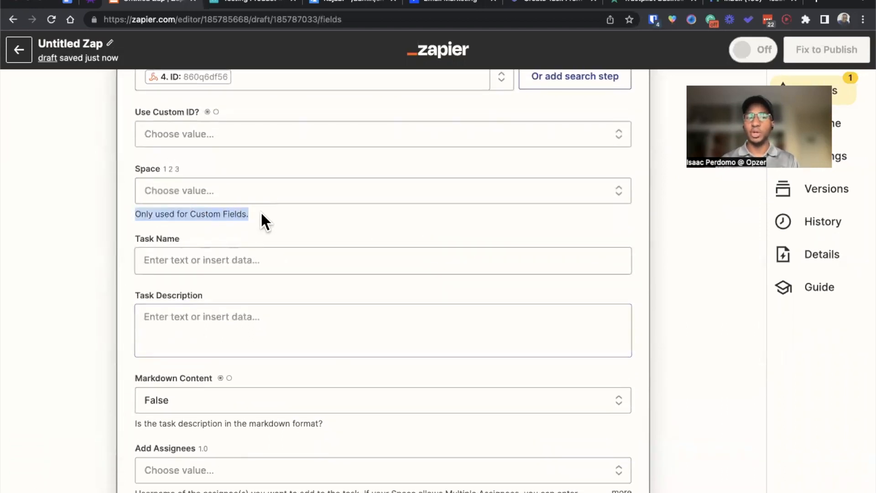
pyautogui.click(231, 200)
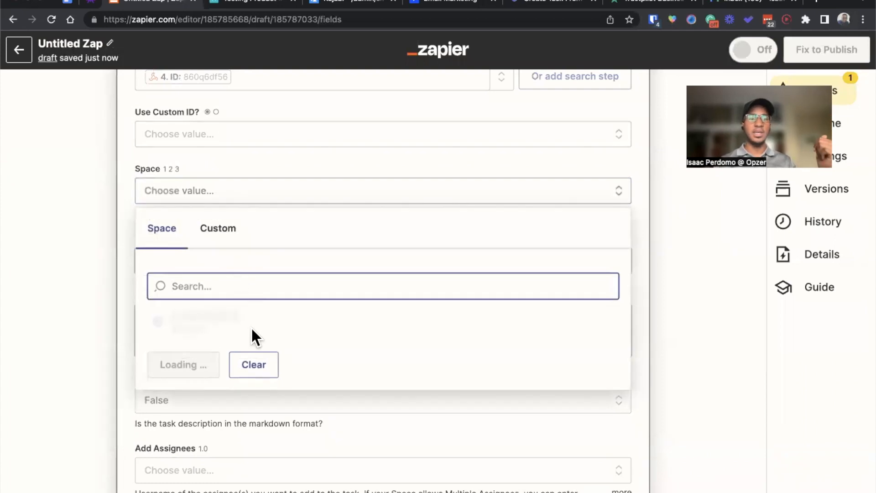
pyautogui.click(249, 365)
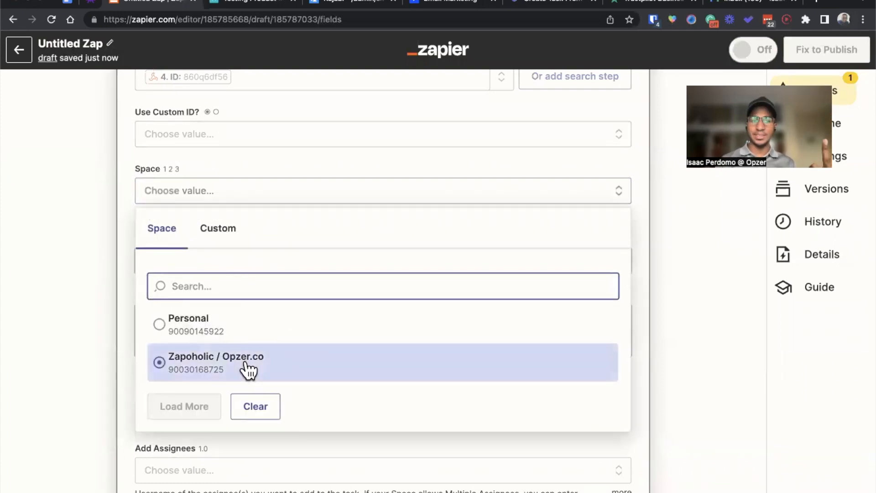
pyautogui.click(226, 270)
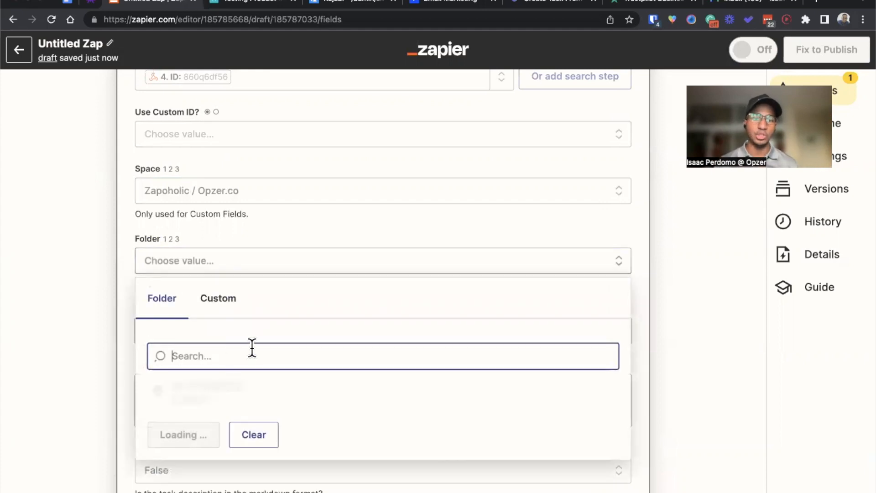
pyautogui.click(249, 390)
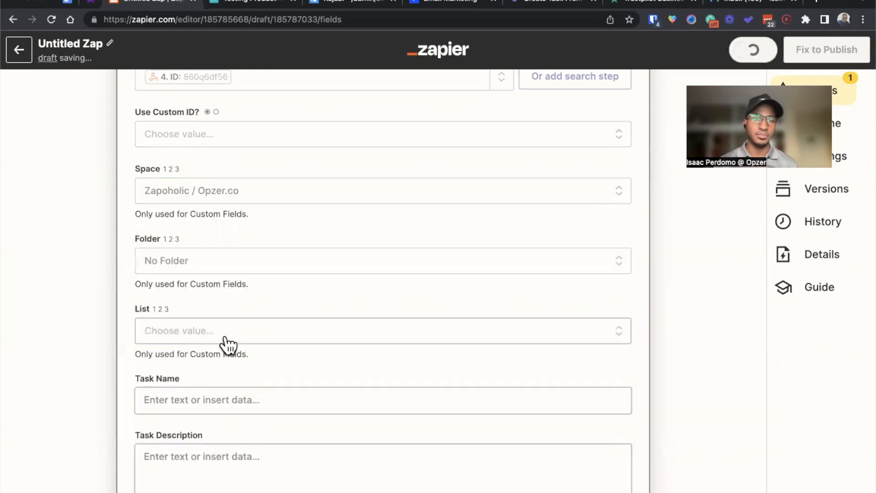
# Step: Set the Update Task step's List to Operations and locate the custom fields section
pyautogui.click(231, 345)
pyautogui.click(240, 412)
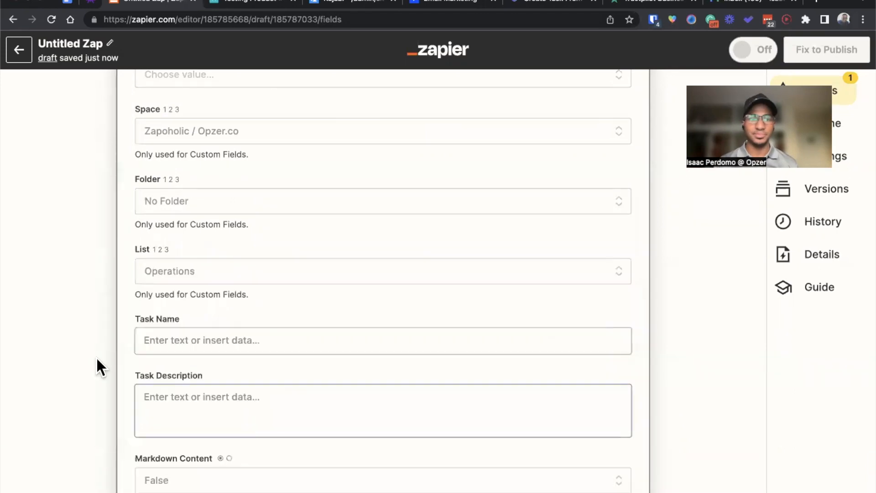
pyautogui.scroll(-15, 122, 362)
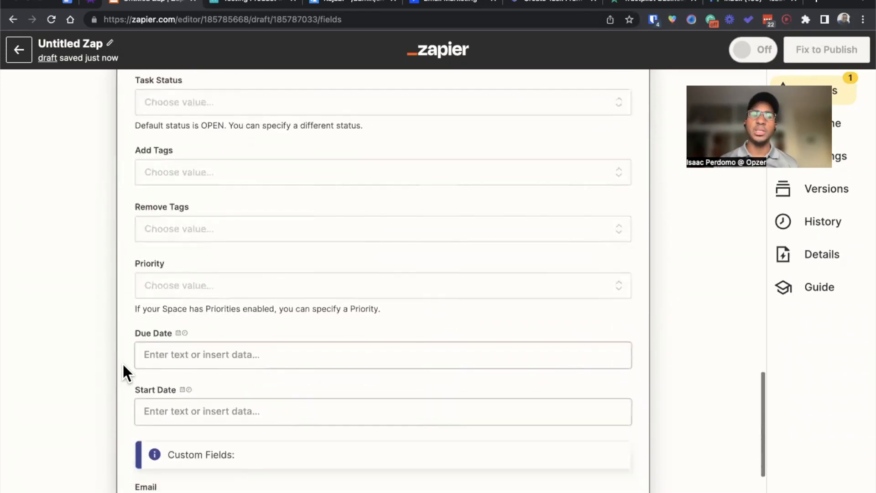
pyautogui.moveTo(143, 281); pyautogui.dragTo(271, 281)
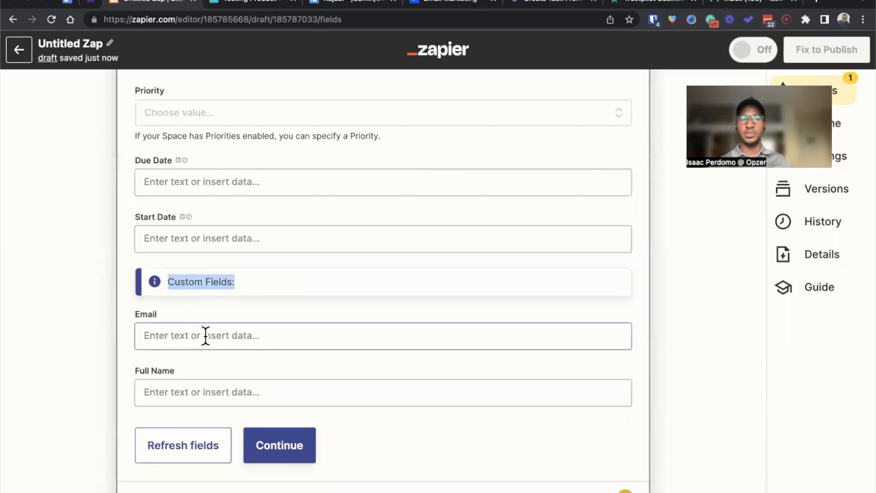
# Step: Map the Email custom field to the customer's email from the ThriveCart purchase step
pyautogui.click(154, 327)
pyautogui.click(122, 335)
pyautogui.click(178, 392)
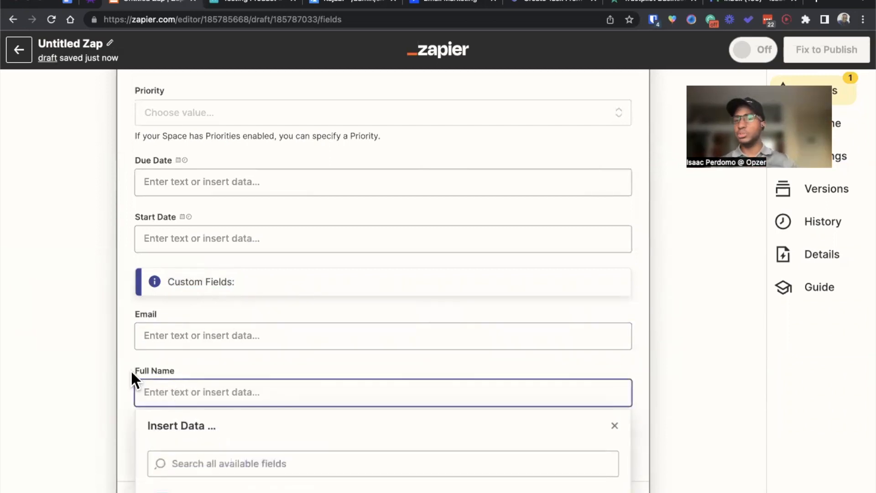
pyautogui.click(166, 325)
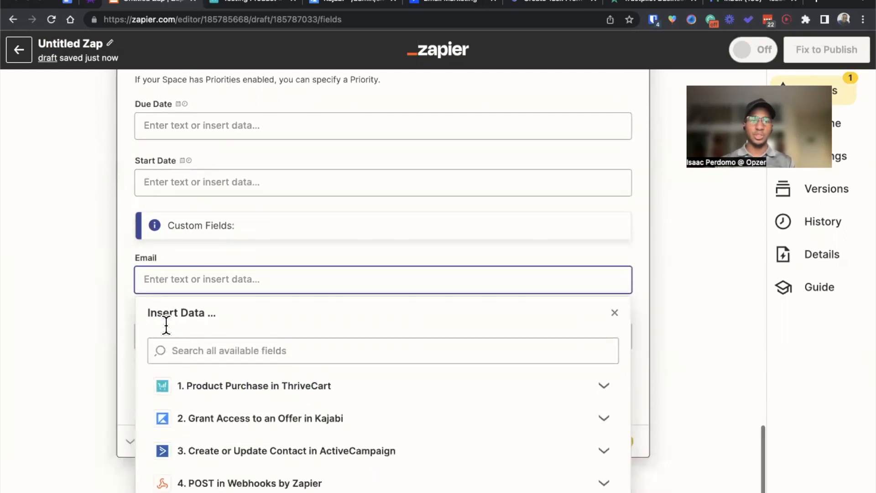
pyautogui.click(280, 436)
pyautogui.click(134, 357)
# Step: Map the Full Name custom field to the customer's first name and last name from the ThriveCart purchase step
pyautogui.click(185, 343)
pyautogui.click(231, 443)
pyautogui.click(234, 469)
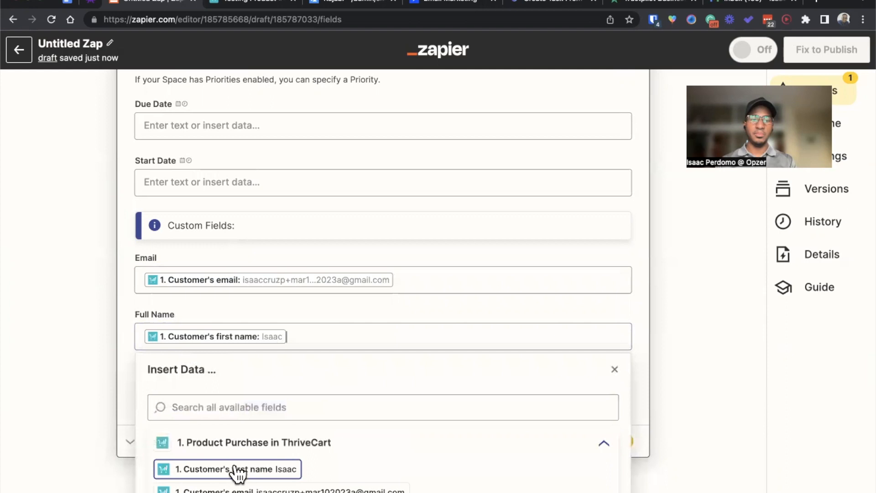
pyautogui.click(300, 483)
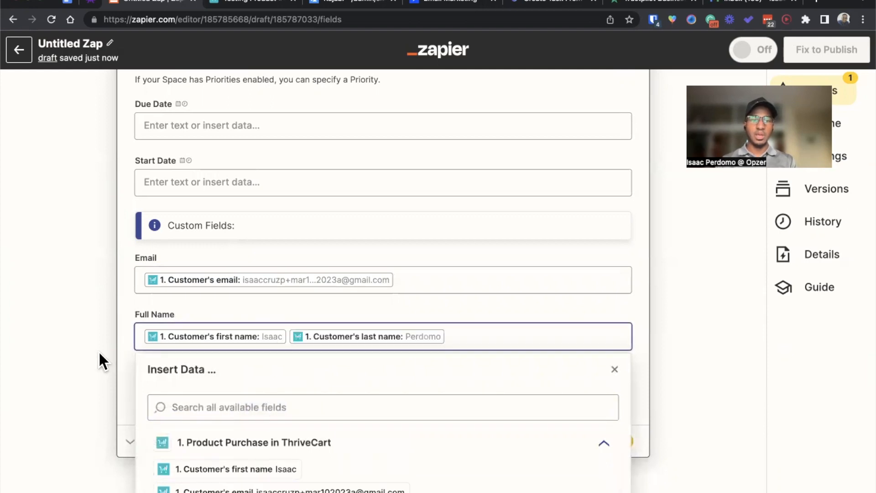
pyautogui.click(114, 352)
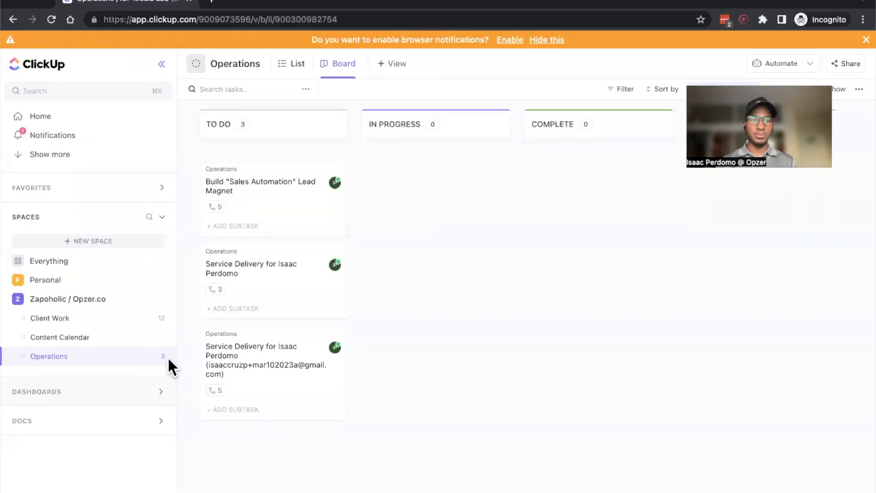
# Step: Switch to ClickUp, open the custom fields of the Operations list, and start a new field of type Money
pyautogui.click(167, 356)
pyautogui.moveTo(293, 439)
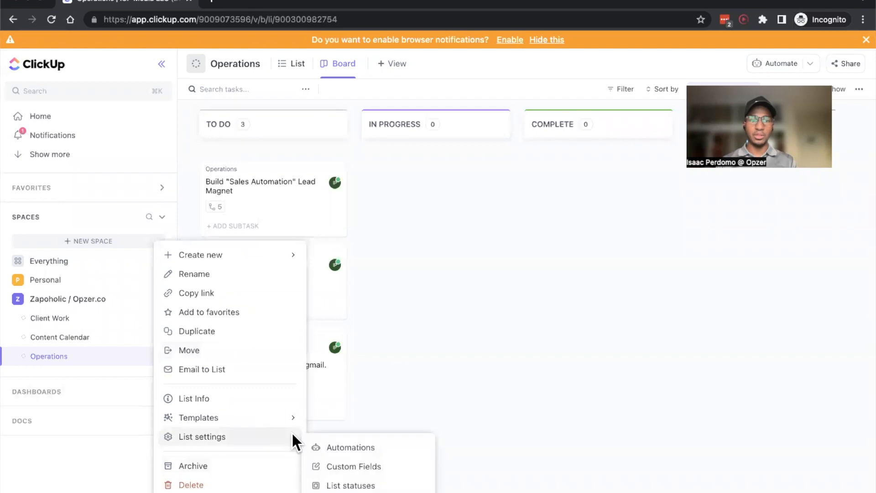
pyautogui.click(355, 464)
pyautogui.click(310, 205)
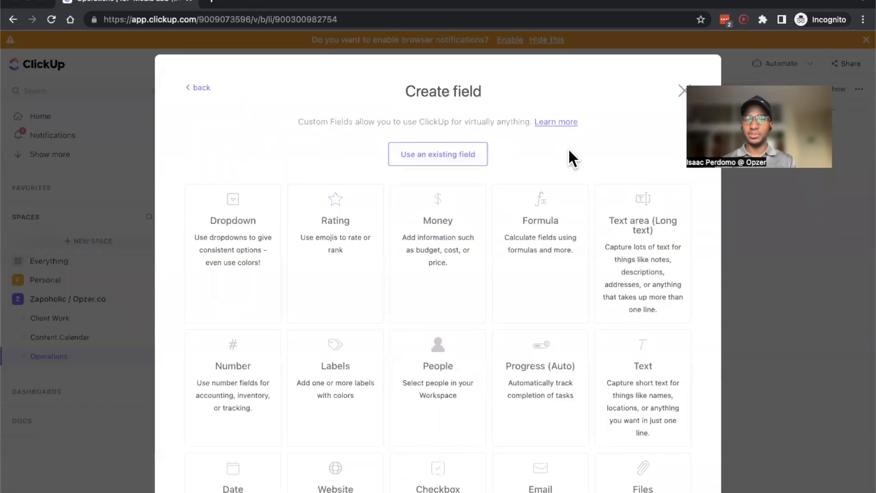
pyautogui.click(428, 253)
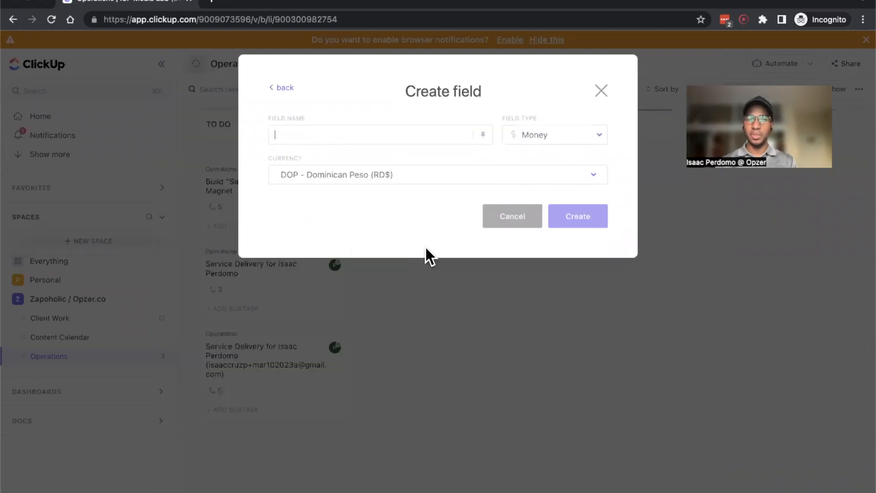
# Step: Set the money field's currency to USD - US Dollar ($), name it Purchase Price, and create it
pyautogui.click(409, 181)
pyautogui.write('ud')
pyautogui.press('BackSpace')
pyautogui.write('s')
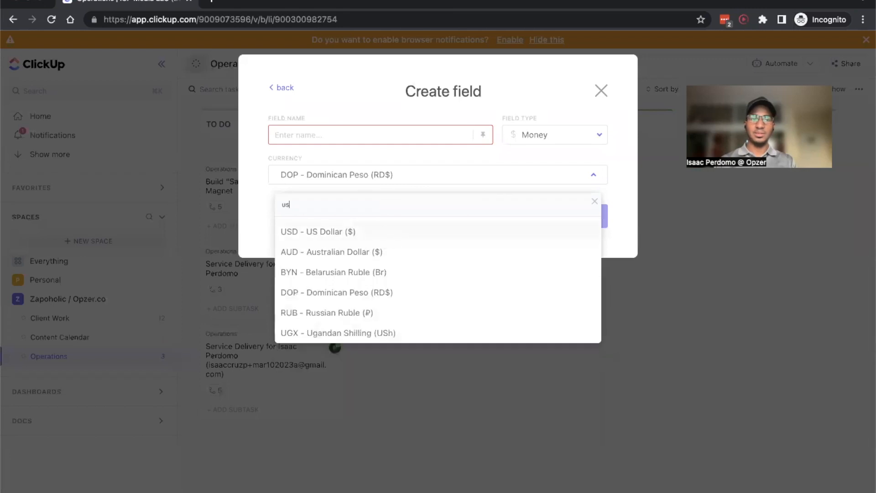
pyautogui.click(376, 235)
pyautogui.click(370, 135)
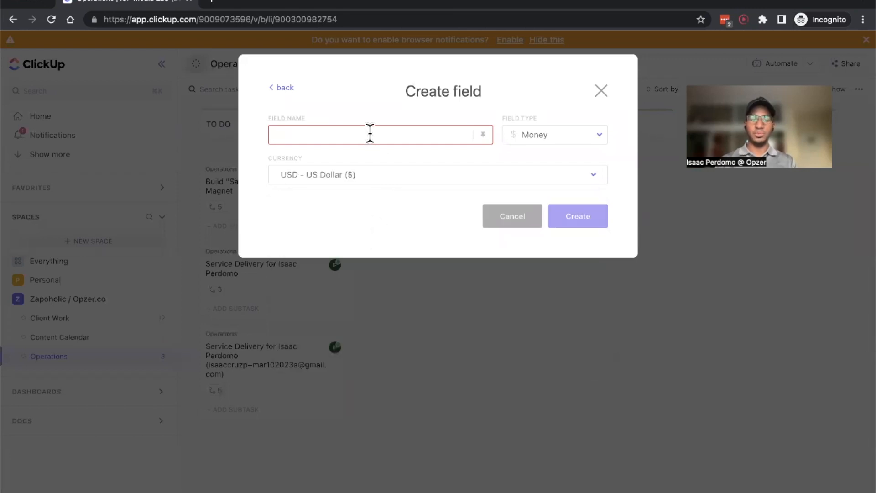
pyautogui.write('Purchase Price')
pyautogui.click(574, 212)
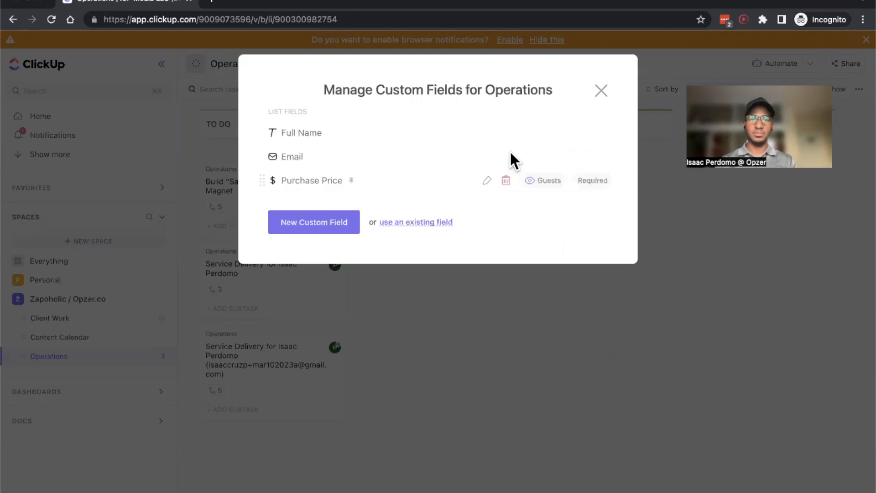
pyautogui.click(601, 92)
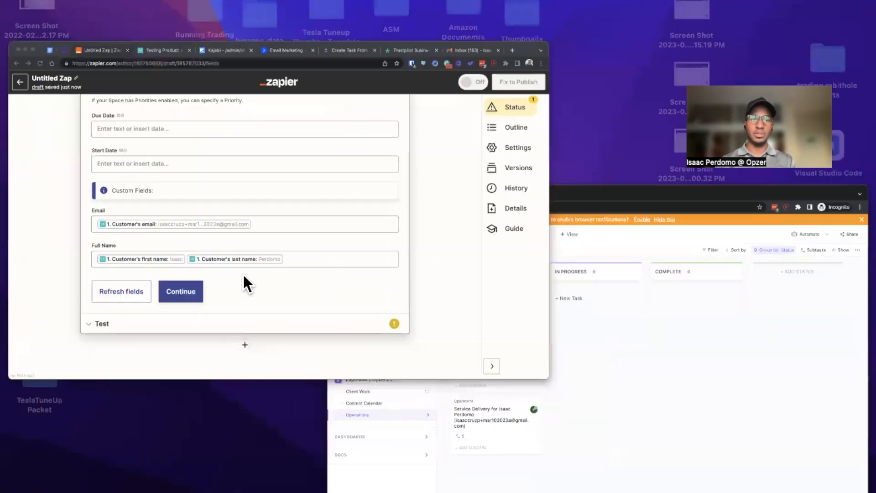
# Step: Back in Zapier, refresh the Update Task fields and map Purchase Price to the Order total from the ThriveCart purchase
pyautogui.click(120, 293)
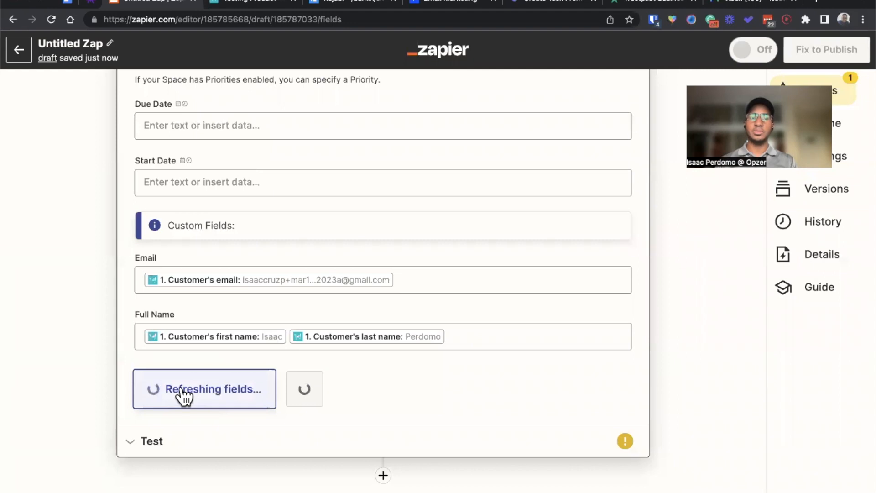
pyautogui.click(181, 387)
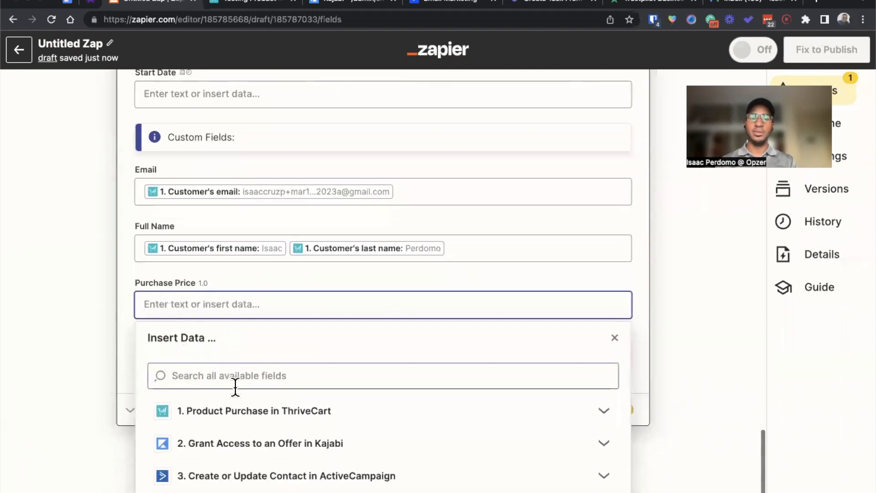
pyautogui.write('$')
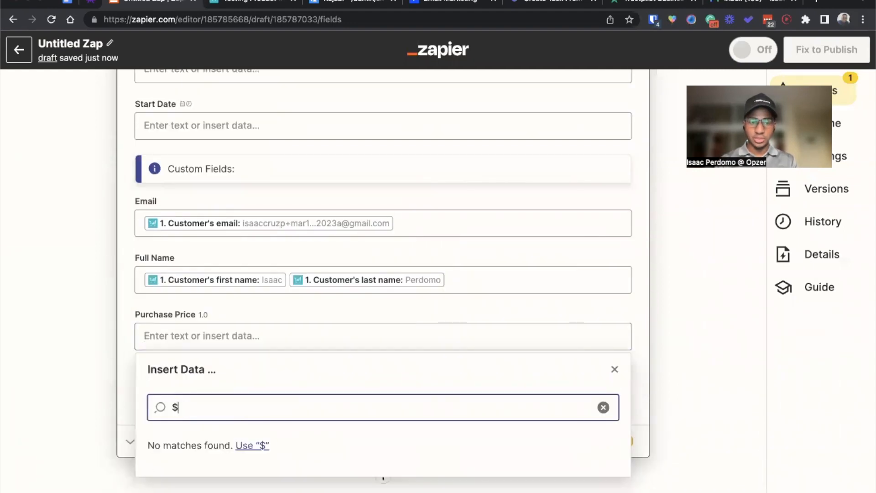
pyautogui.press('BackSpace')
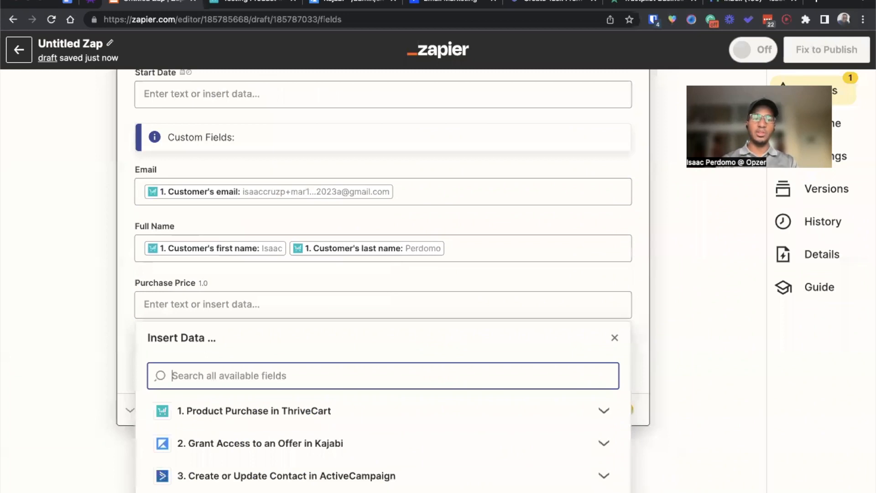
pyautogui.click(230, 413)
pyautogui.scroll(-2, 251, 433)
pyautogui.click(246, 442)
pyautogui.scroll(-5, 322, 388)
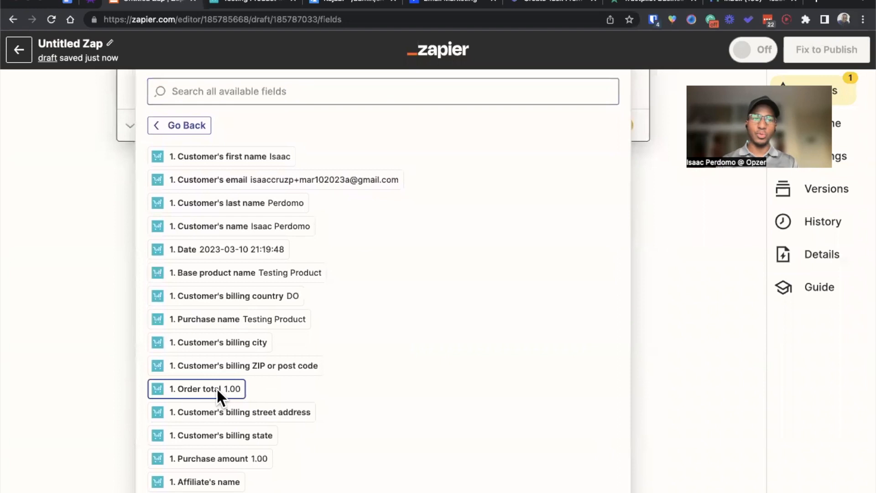
pyautogui.click(216, 388)
pyautogui.click(70, 347)
# Step: Test the Update Task action and open the most recently created service delivery task in ClickUp to check its custom fields
pyautogui.click(263, 386)
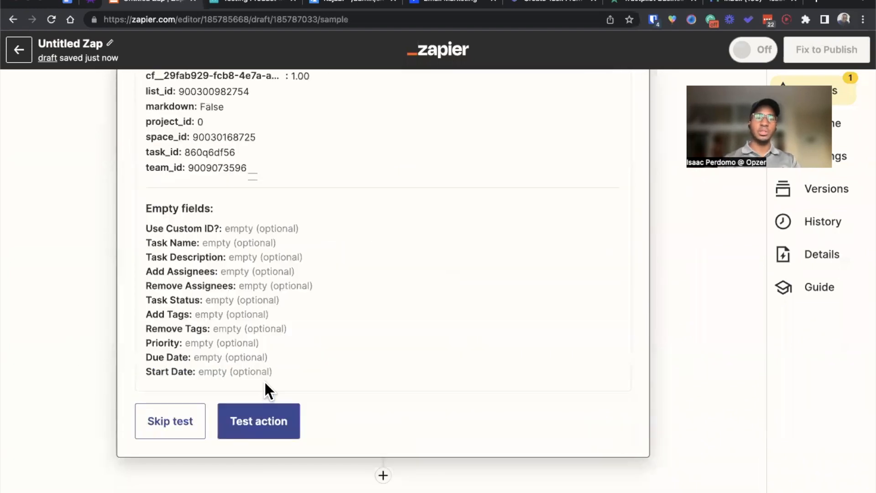
pyautogui.click(254, 416)
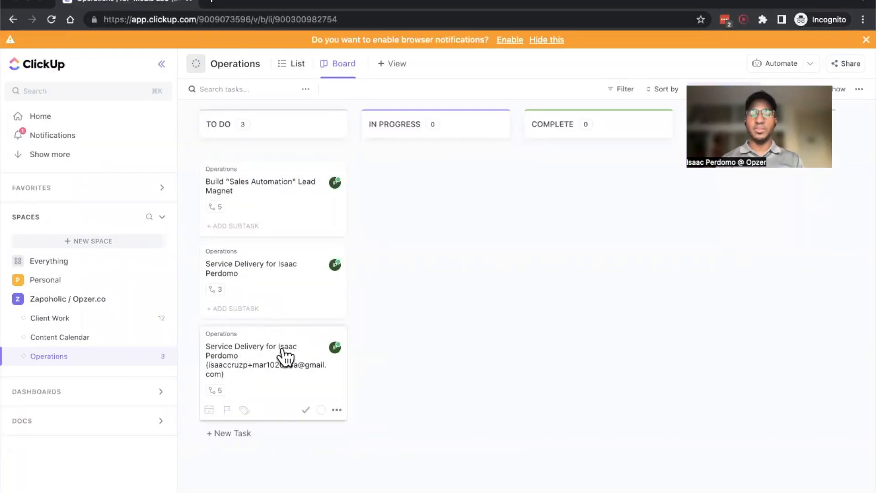
pyautogui.click(243, 369)
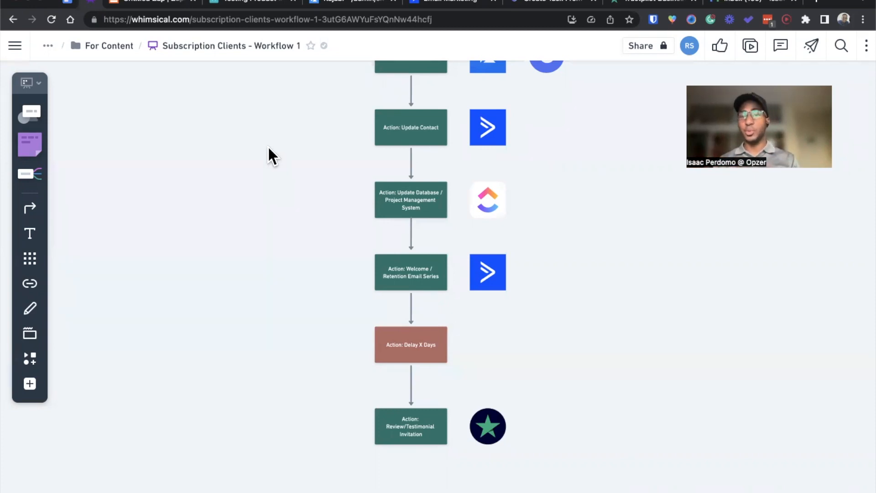
# Step: Return to the Zap and add a sixth action using Delay by Zapier with the Delay For event
pyautogui.click(169, 6)
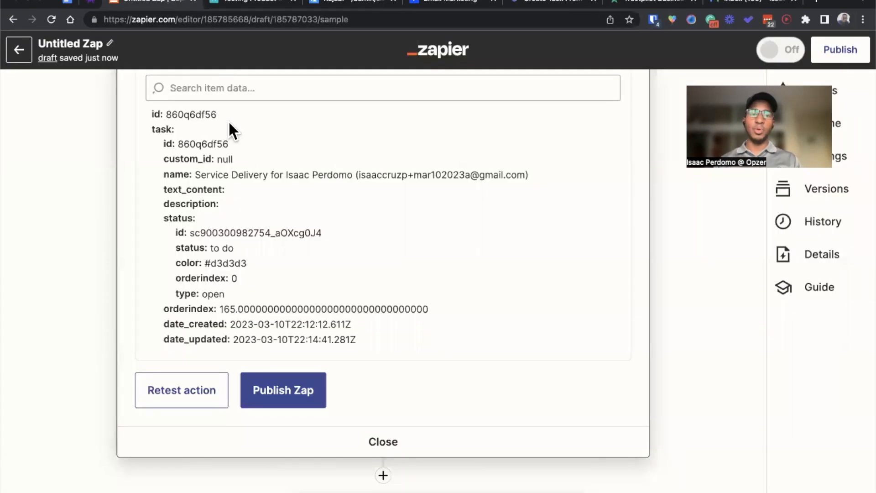
pyautogui.click(383, 475)
pyautogui.write('del')
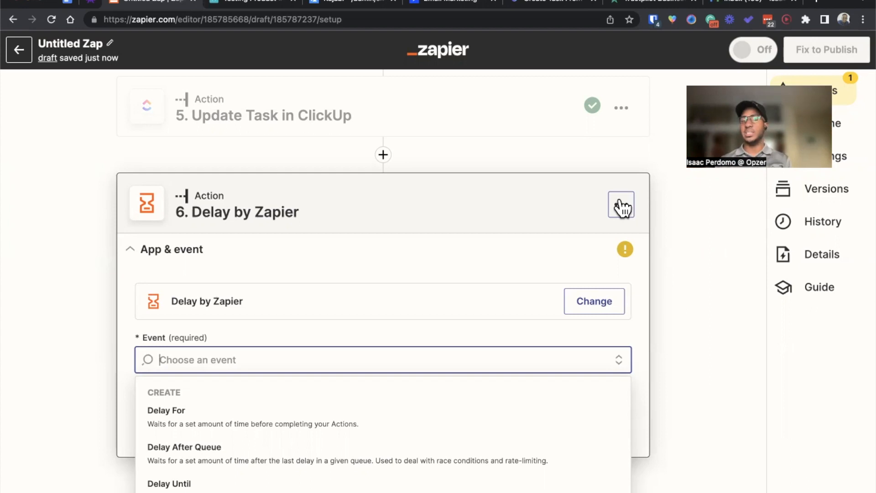
pyautogui.click(225, 422)
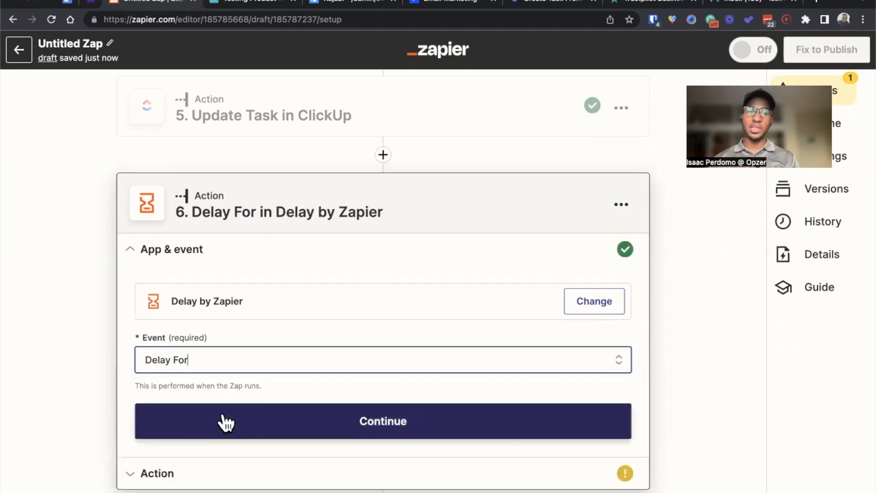
pyautogui.click(224, 420)
# Step: Set the time delayed to 5 minutes and test the delay step
pyautogui.click(225, 321)
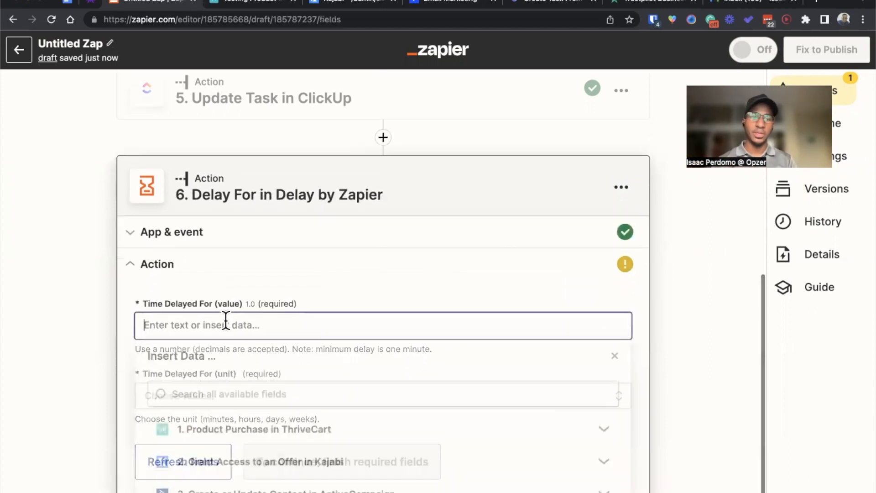
pyautogui.write('5')
pyautogui.click(196, 401)
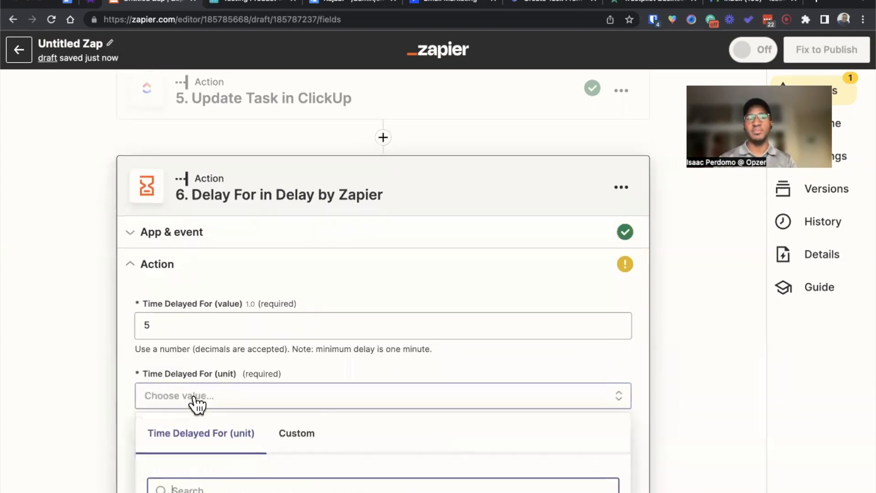
pyautogui.scroll(-3, 196, 404)
pyautogui.click(206, 385)
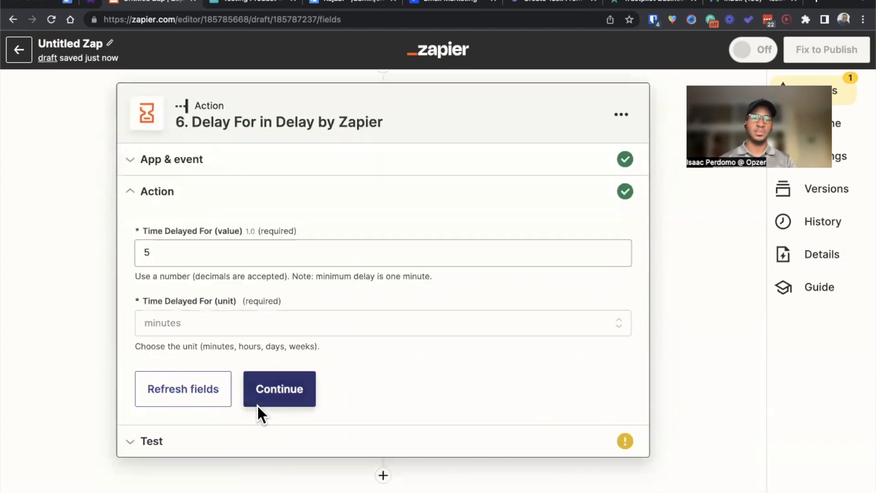
pyautogui.click(285, 395)
pyautogui.click(260, 415)
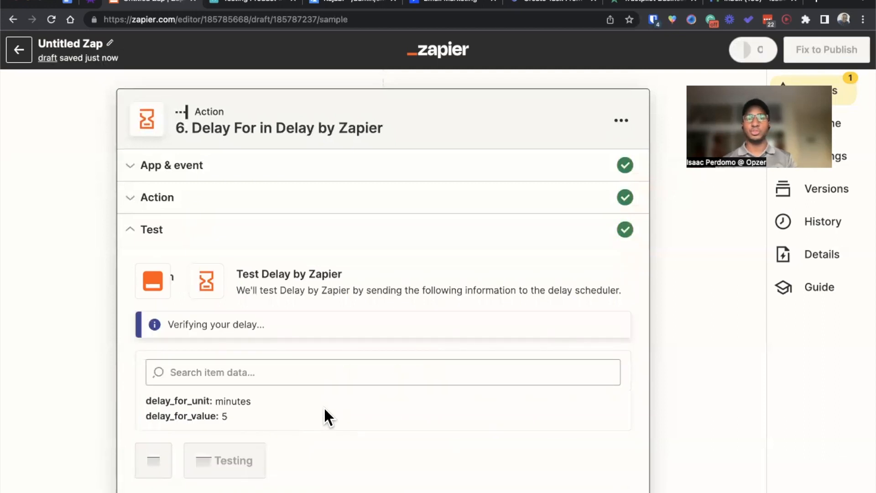
pyautogui.scroll(-1, 278, 420)
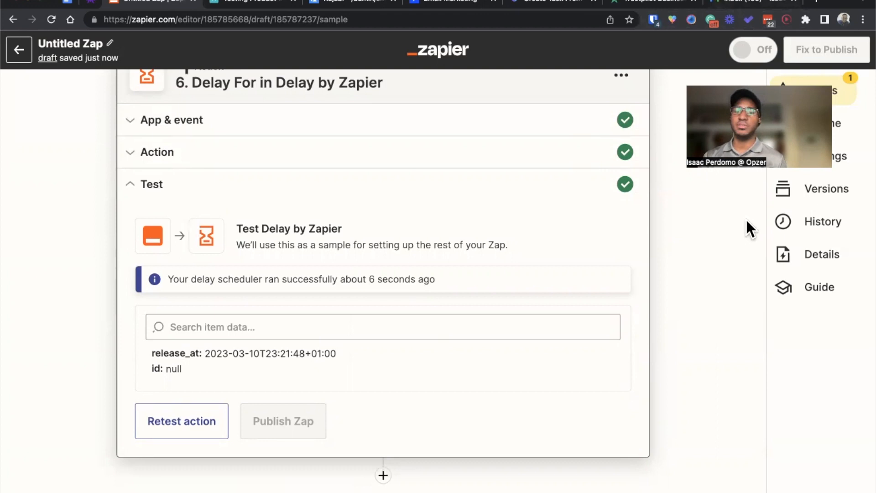
# Step: Switch to Trustpilot Business and open the Invitation methods page for getting reviews
pyautogui.click(639, 5)
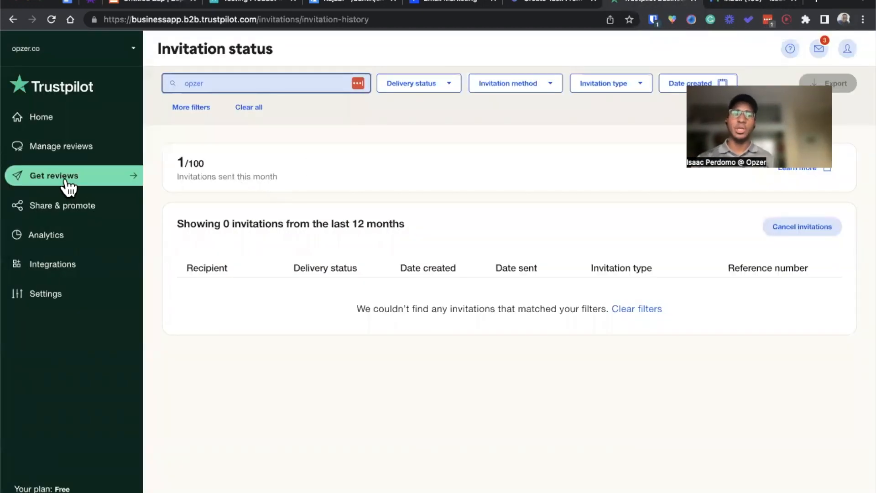
pyautogui.click(89, 148)
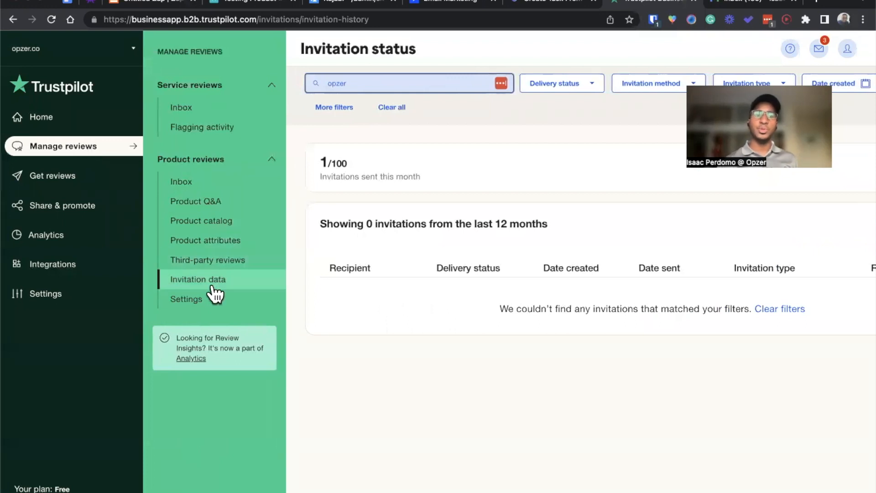
pyautogui.click(98, 180)
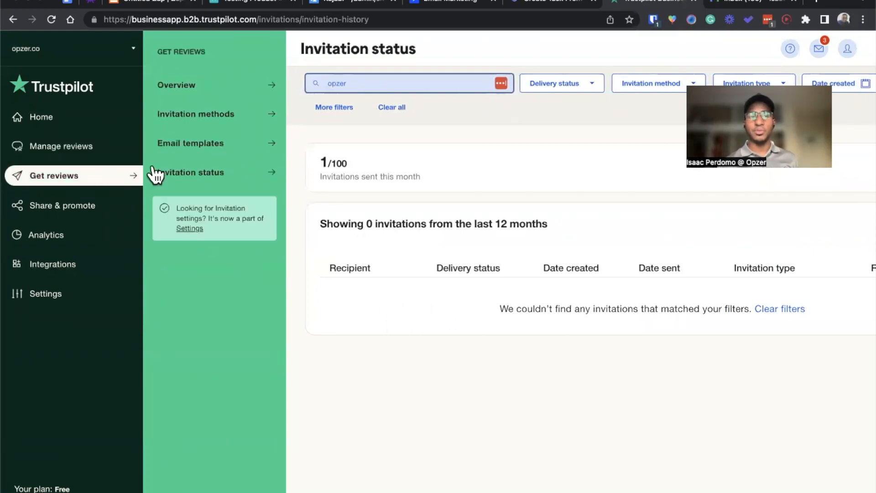
pyautogui.click(220, 117)
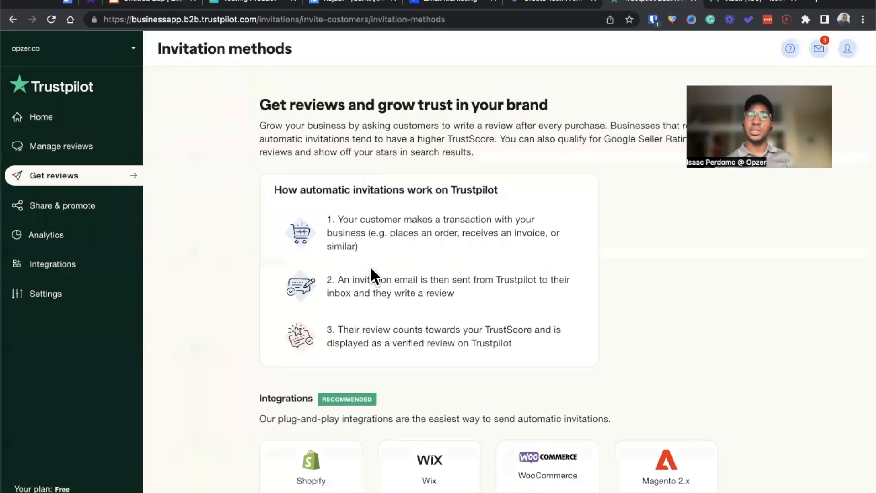
# Step: Open Trustpilot Automatic Invitations (AFS) and copy the business's unique Trustpilot email address meant for the BCC field
pyautogui.scroll(-10, 371, 269)
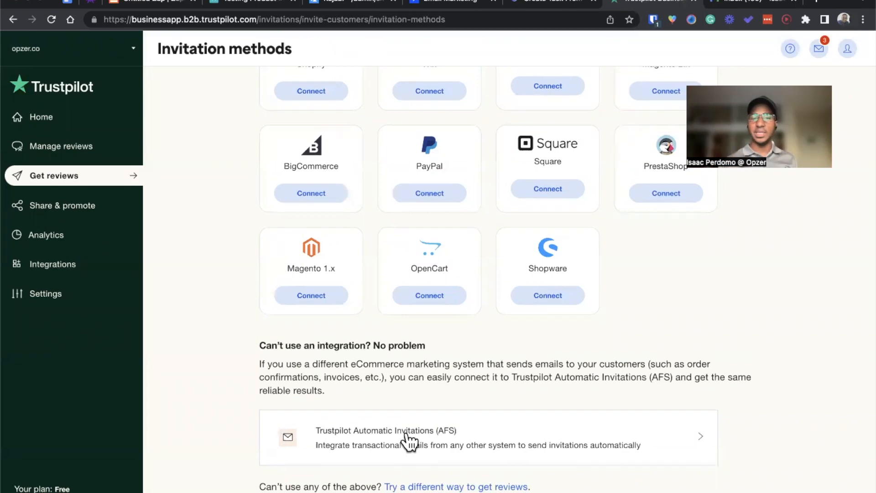
pyautogui.click(409, 441)
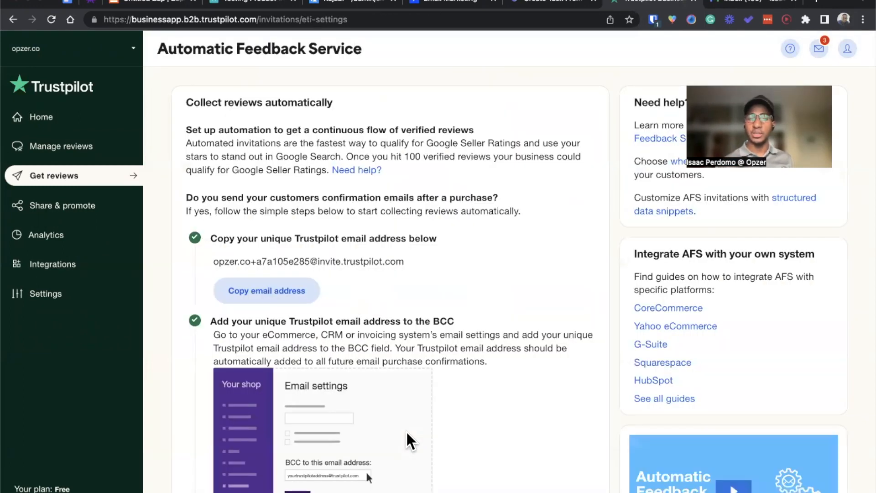
pyautogui.scroll(-2, 407, 436)
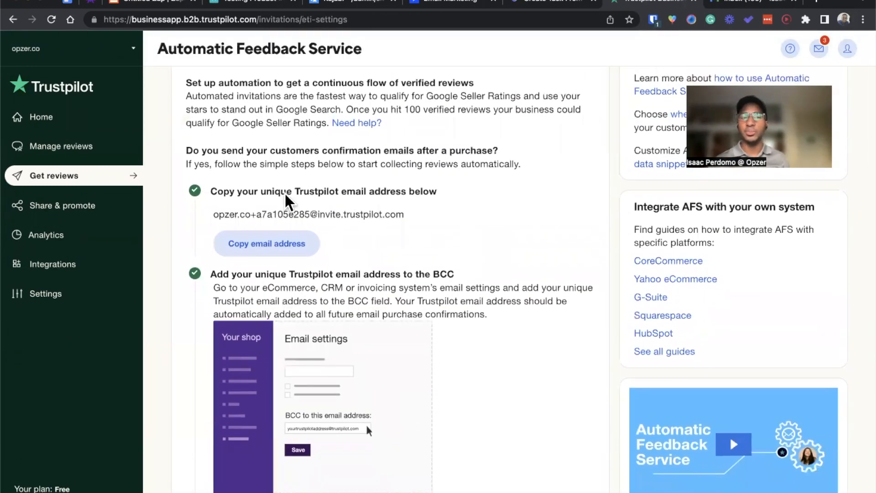
pyautogui.moveTo(262, 192); pyautogui.dragTo(407, 194)
pyautogui.click(335, 244)
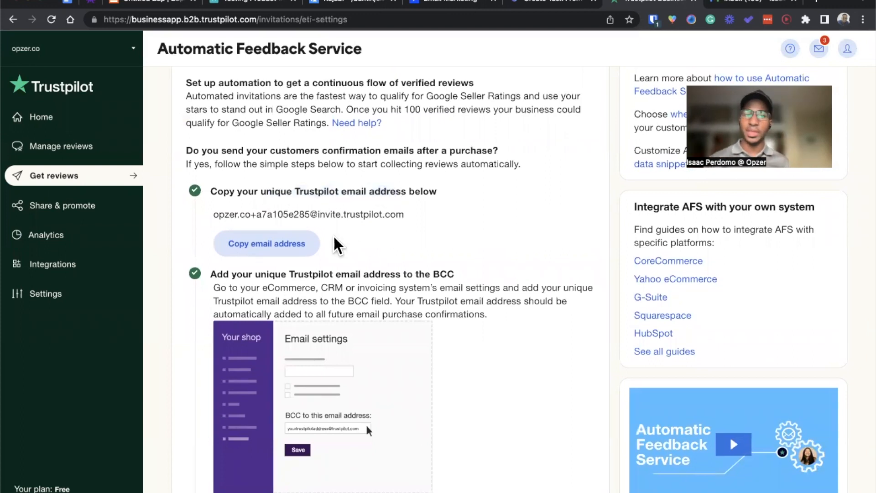
pyautogui.click(306, 243)
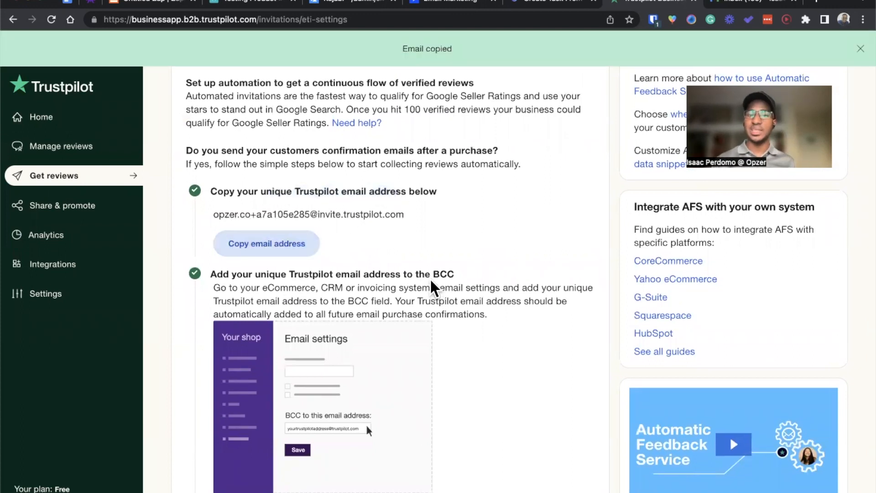
pyautogui.moveTo(431, 280); pyautogui.dragTo(465, 277)
pyautogui.click(465, 284)
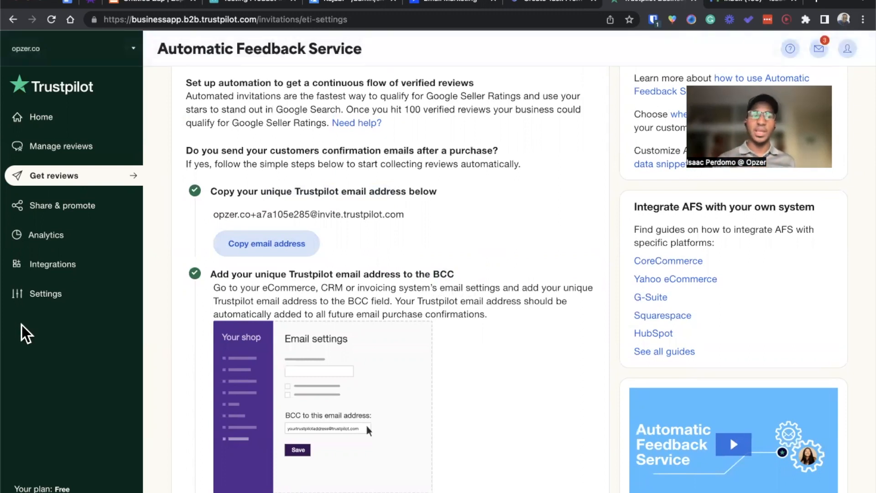
# Step: Open Trustpilot's Time & delivery invitation settings and review the day options for sending a service review invitation after an order
pyautogui.click(63, 297)
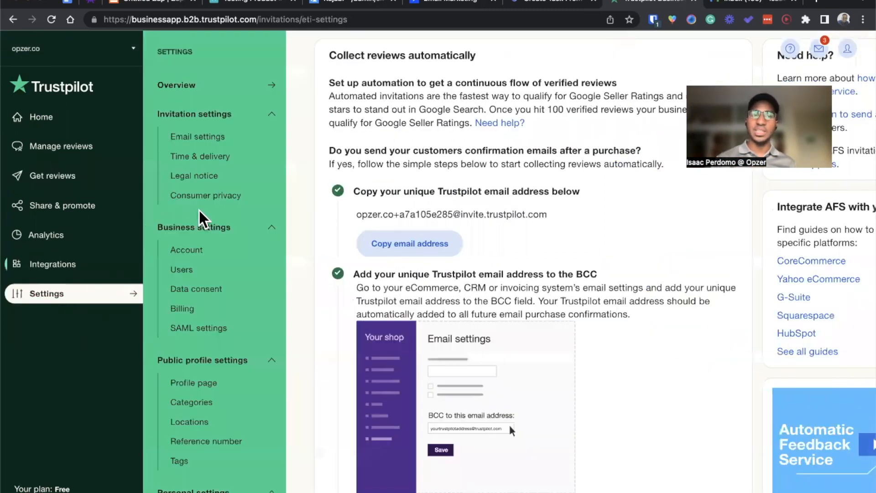
pyautogui.click(210, 157)
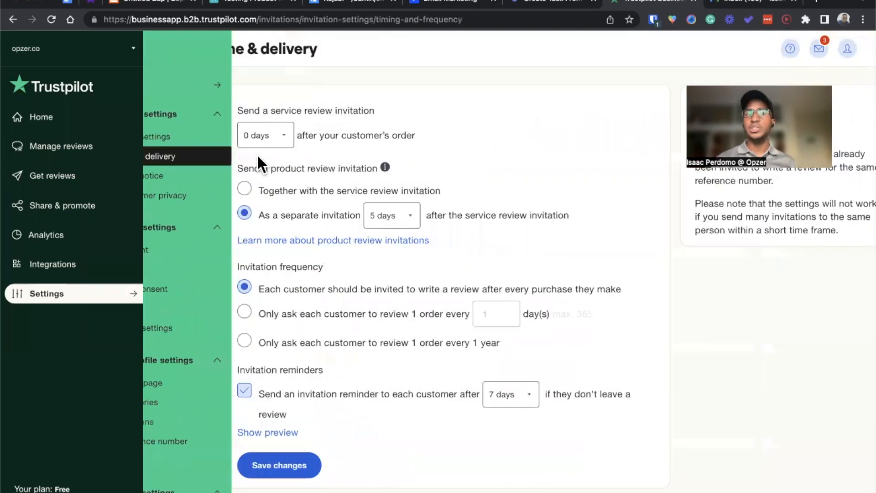
pyautogui.click(226, 136)
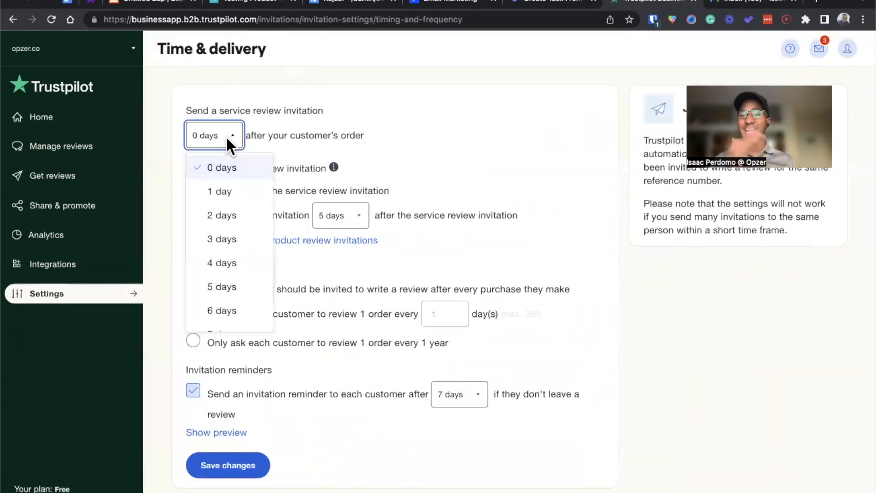
pyautogui.scroll(-10, 225, 191)
pyautogui.scroll(3, 224, 196)
pyautogui.scroll(4, 224, 198)
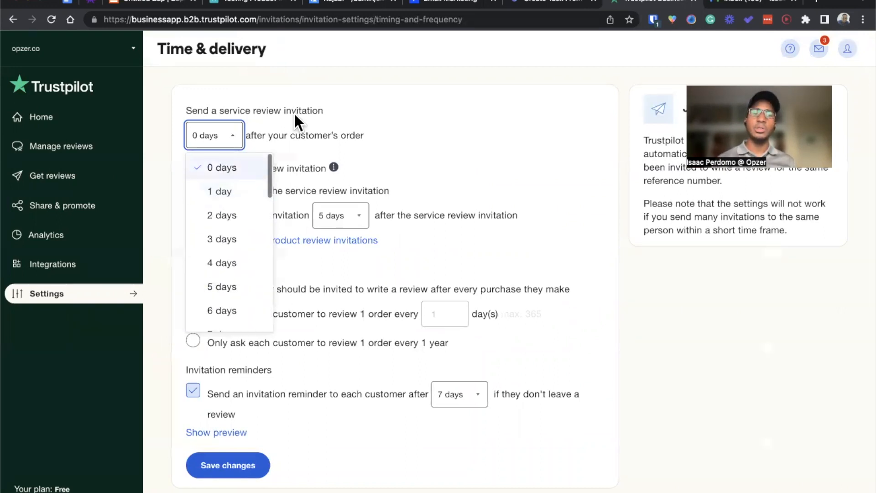
pyautogui.click(315, 101)
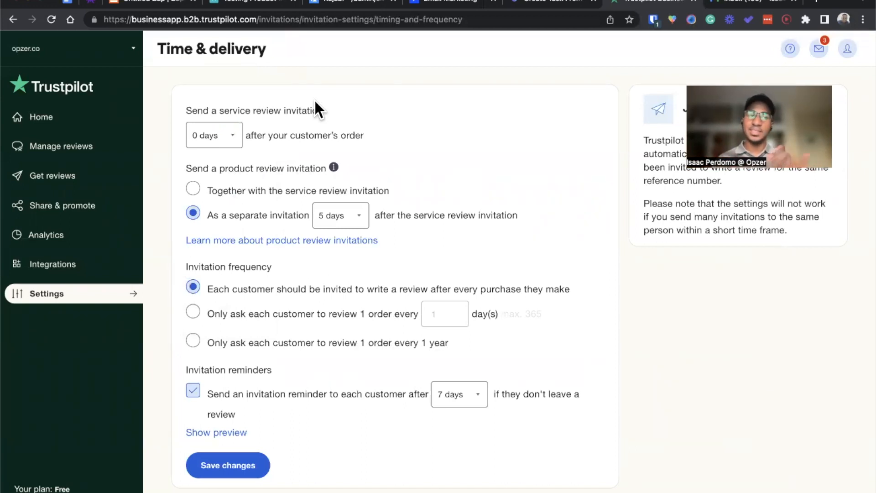
# Step: Return to the Zap and add a seventh action after the delay using Gmail with the Send Email event
pyautogui.click(151, 5)
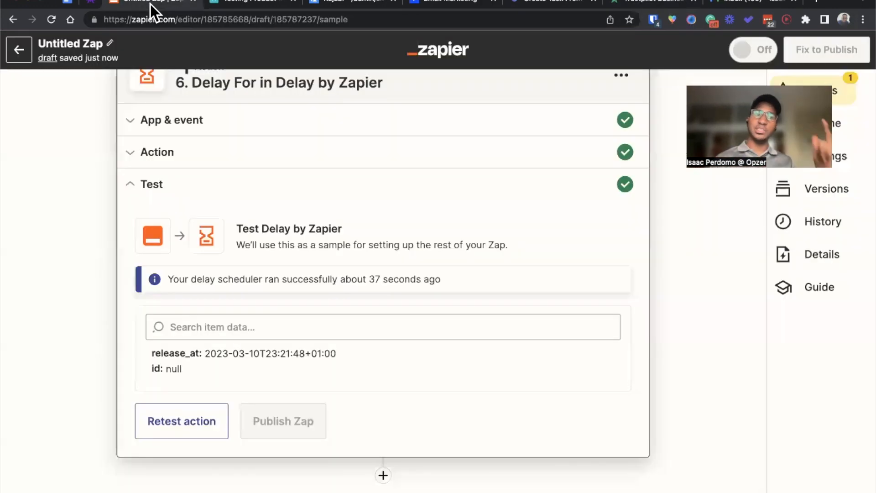
pyautogui.click(383, 475)
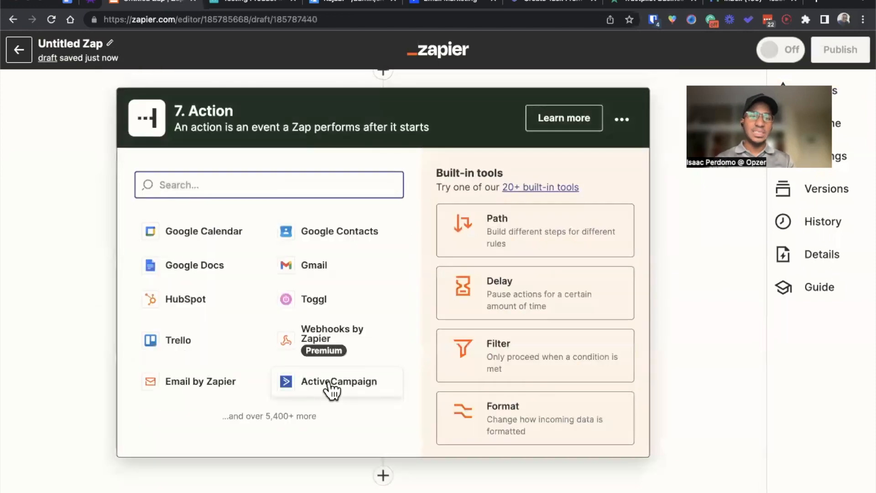
pyautogui.click(348, 275)
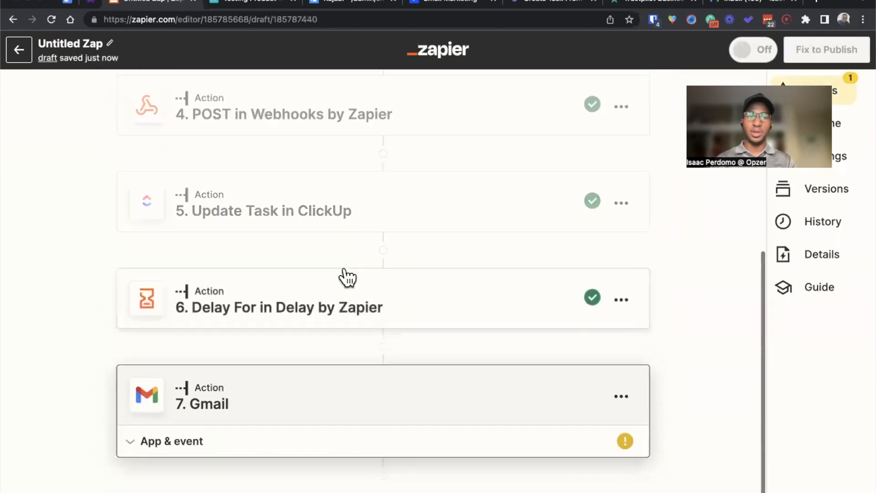
pyautogui.click(292, 359)
pyautogui.scroll(-3, 288, 358)
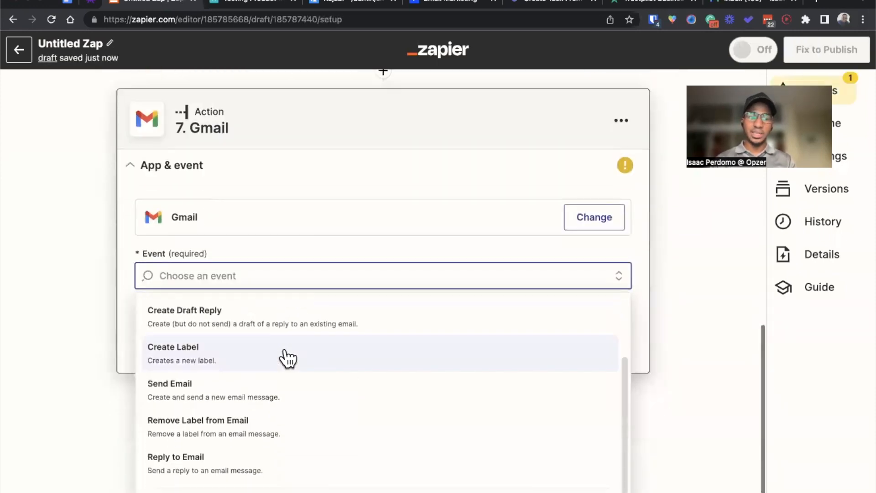
pyautogui.click(267, 382)
pyautogui.click(288, 393)
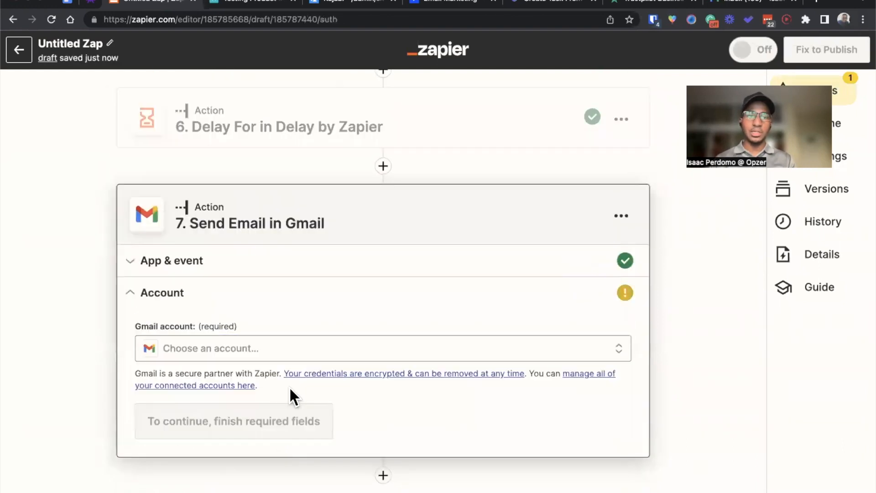
# Step: Connect the Send Email action to the owner's opzer.co Gmail account and continue to the message fields
pyautogui.click(252, 356)
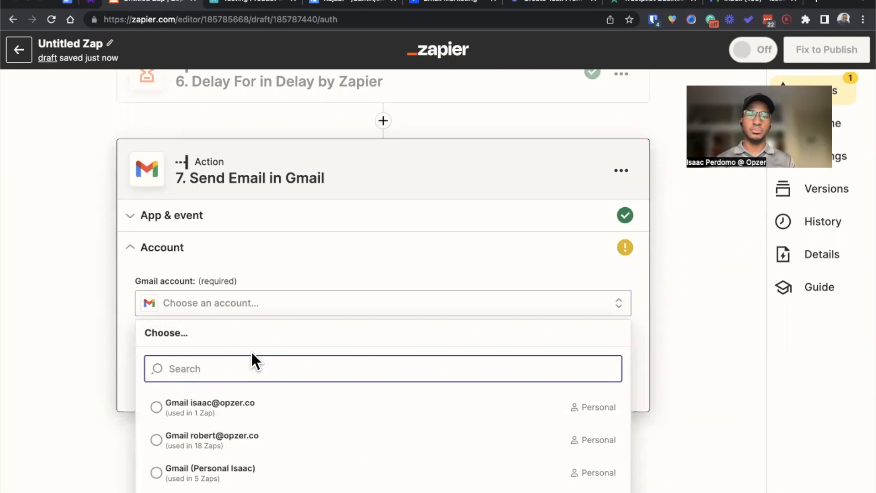
pyautogui.click(230, 404)
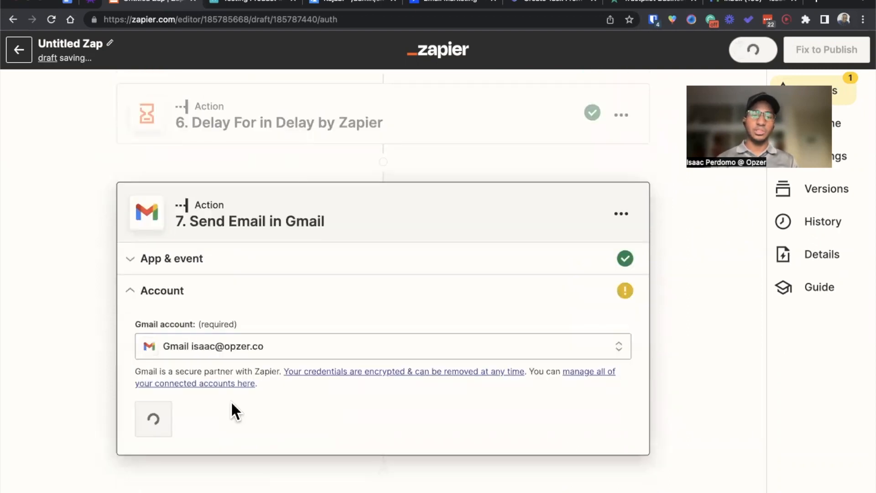
pyautogui.click(188, 399)
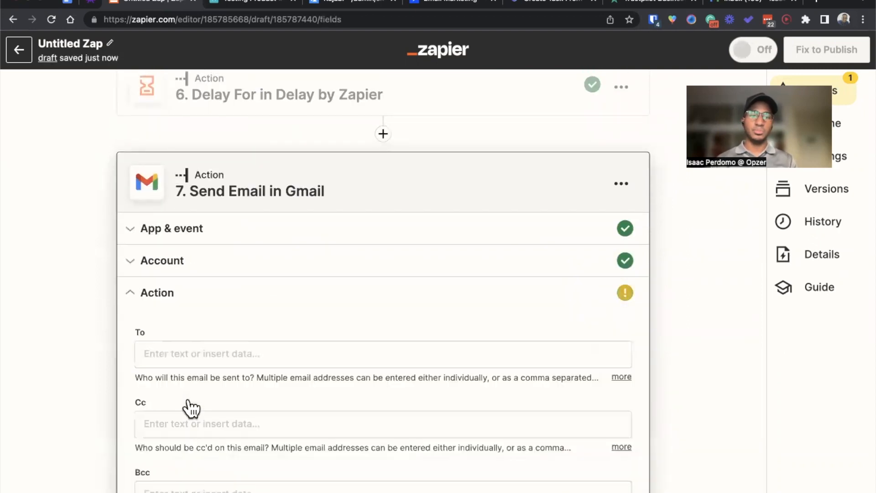
# Step: Map the To field to the ThriveCart customer's email and paste the copied Trustpilot invitation address into Bcc
pyautogui.click(204, 279)
pyautogui.click(206, 391)
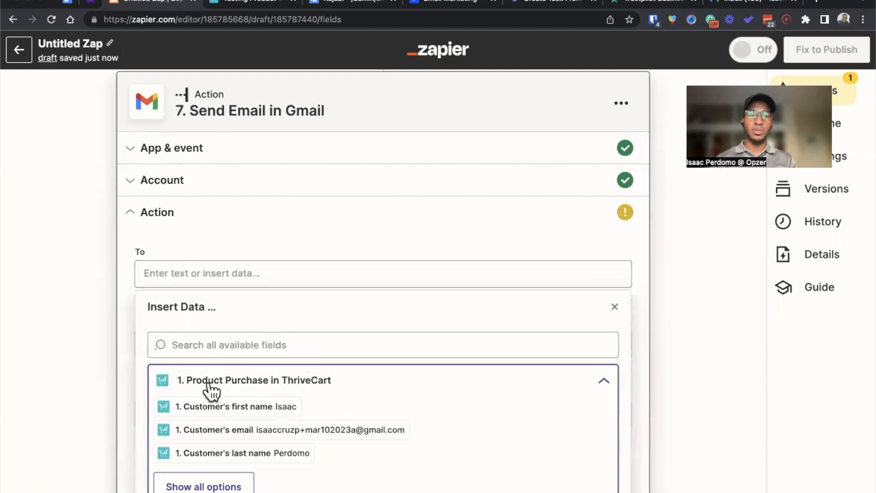
pyautogui.click(237, 431)
pyautogui.click(89, 384)
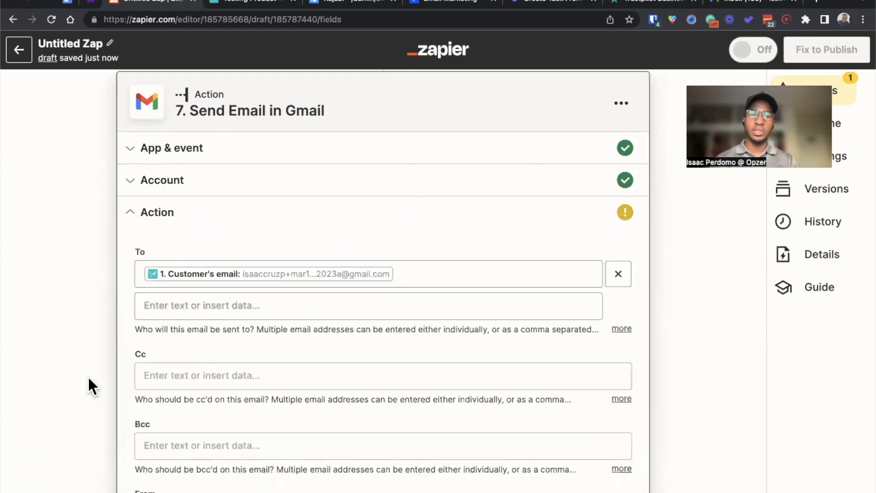
pyautogui.scroll(-4, 92, 379)
pyautogui.click(210, 264)
pyautogui.press('super+v')
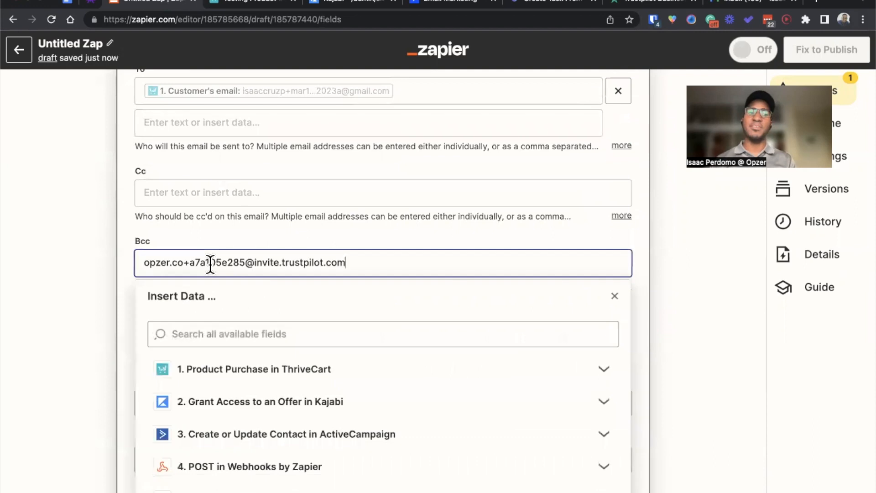
pyautogui.click(201, 246)
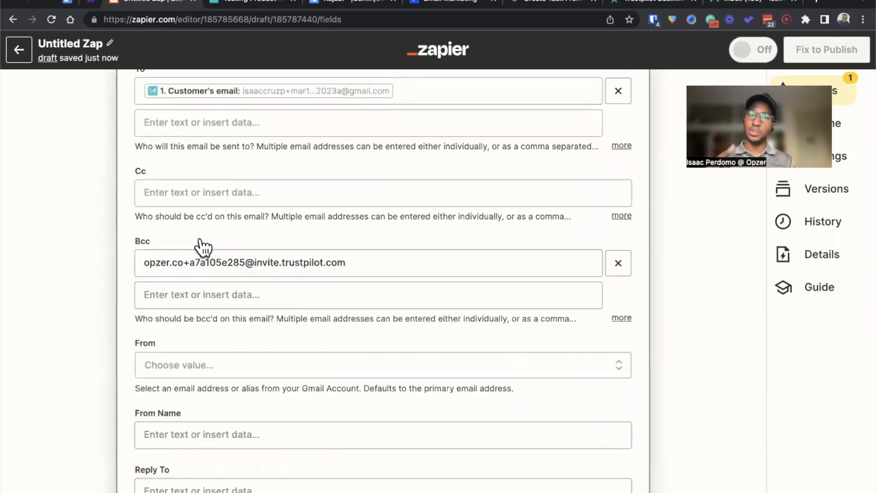
# Step: Set the email's From value to the owner's opzer.co address and its subject to "Tell Us How We Did"
pyautogui.scroll(-5, 204, 247)
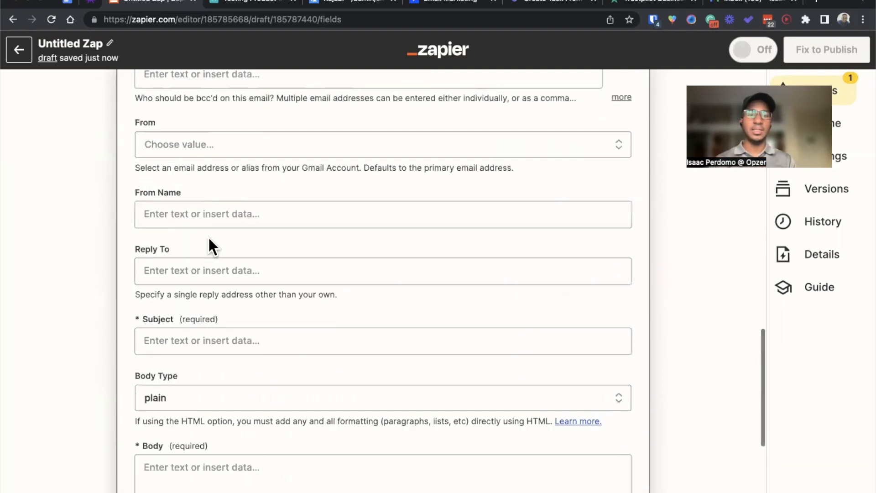
pyautogui.click(201, 153)
pyautogui.click(240, 286)
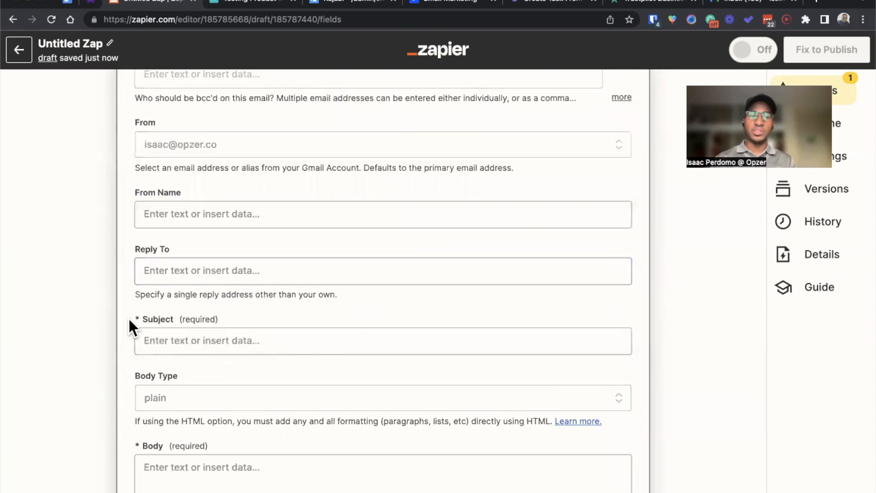
pyautogui.scroll(-2, 129, 326)
pyautogui.click(186, 299)
pyautogui.write('Tell Us How We Did')
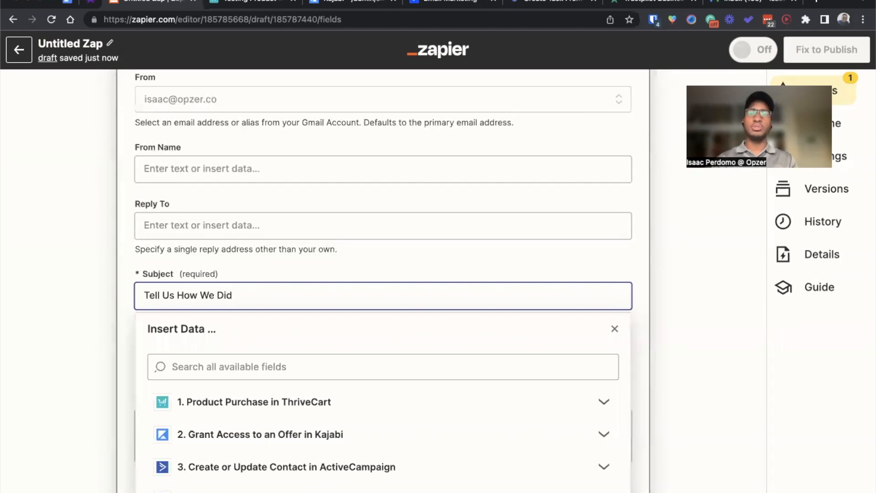
pyautogui.press('super+Tab')
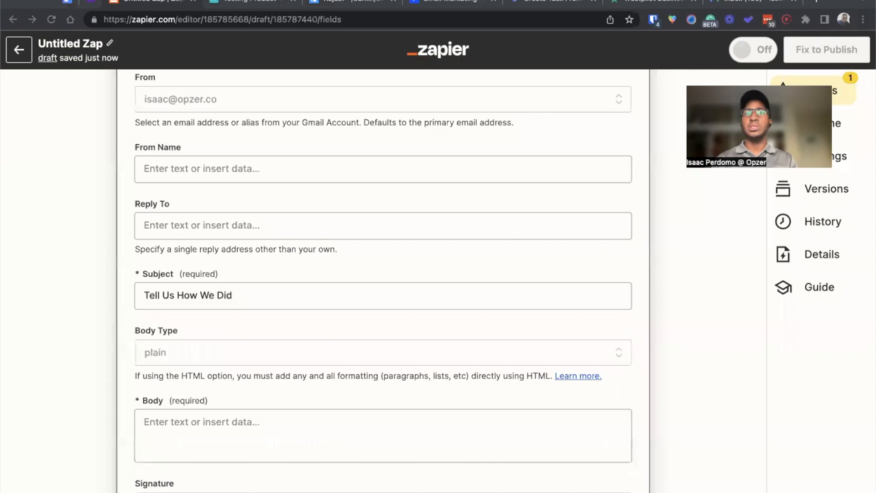
# Step: Start the email body with "Thanks for your purchase. You're about to receive an invitation from Trustpilot to leave a review"
pyautogui.click(261, 440)
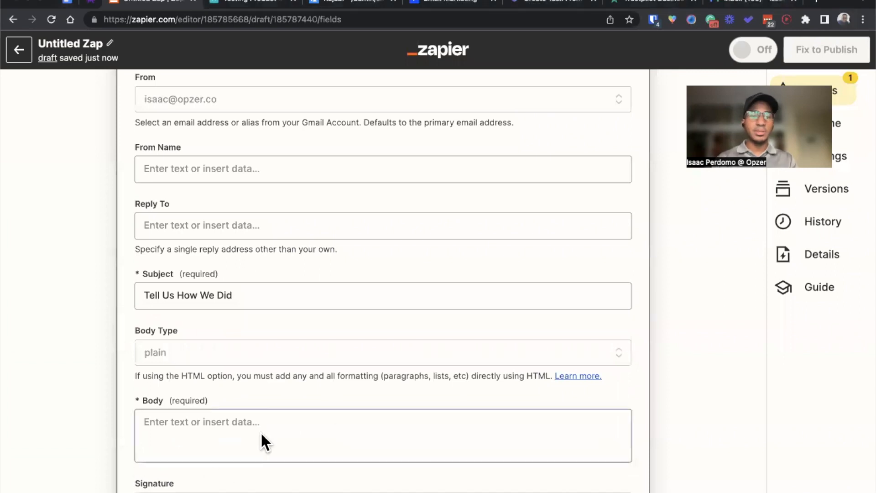
pyautogui.write('Thanks for y')
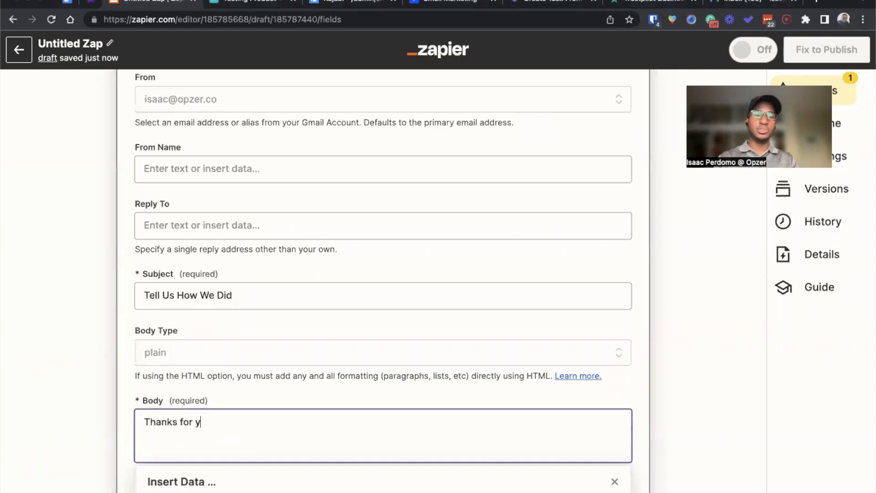
pyautogui.write("our purchase. You're about")
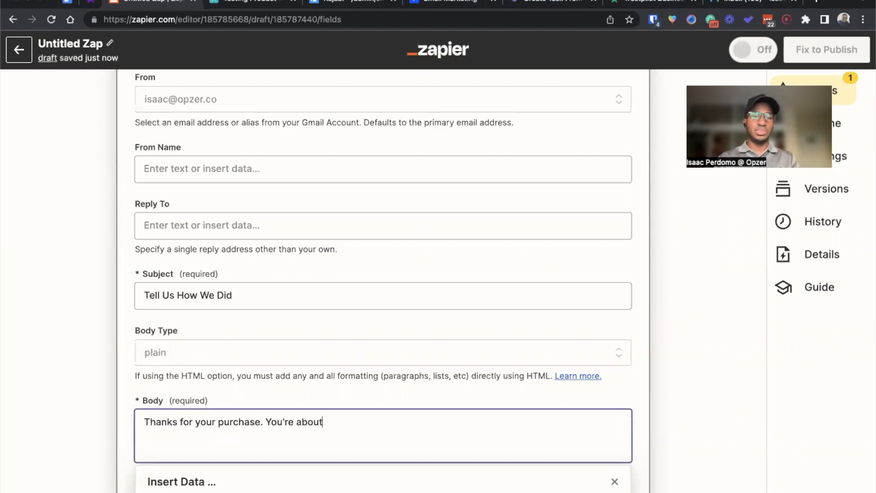
pyautogui.write(' to receive an invitation from Turo')
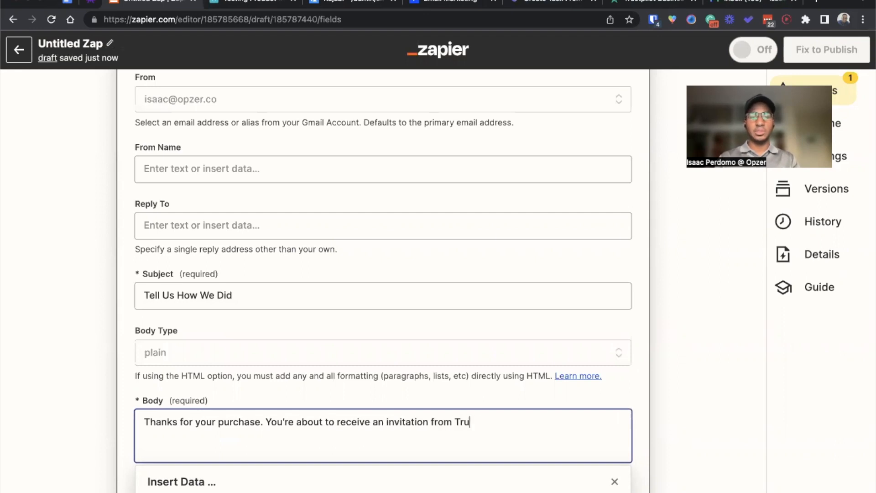
pyautogui.write(' leave a review')
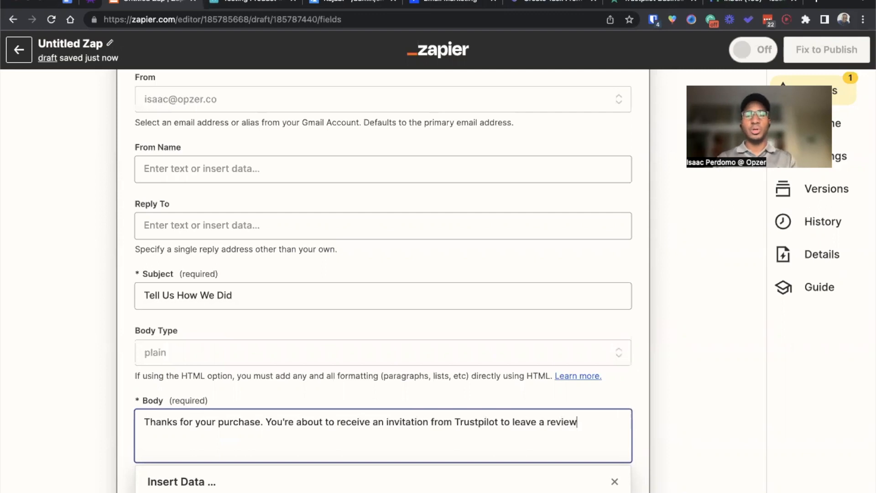
# Step: Add a separate paragraph to the email body reading "Please reply to this email if there's anything we could have better."
pyautogui.press('Return')
pyautogui.press('Return')
pyautogui.write("Please reply to this email if there's anything we ")
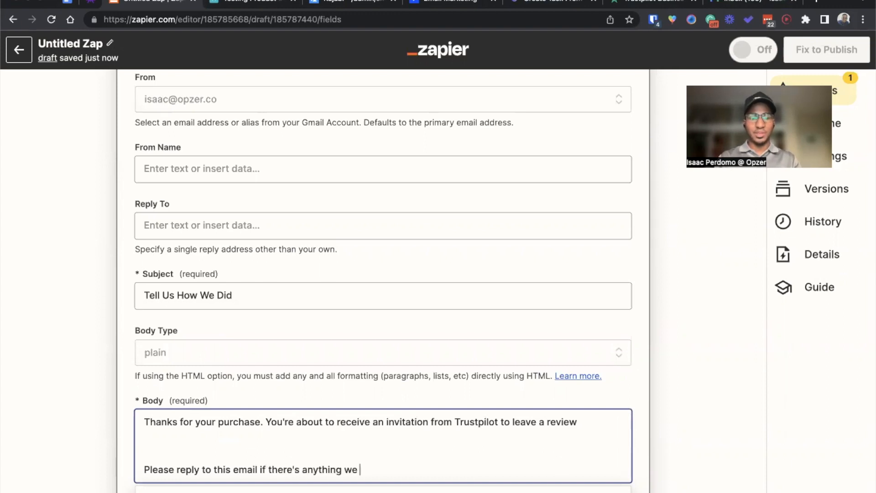
pyautogui.write('could have better.')
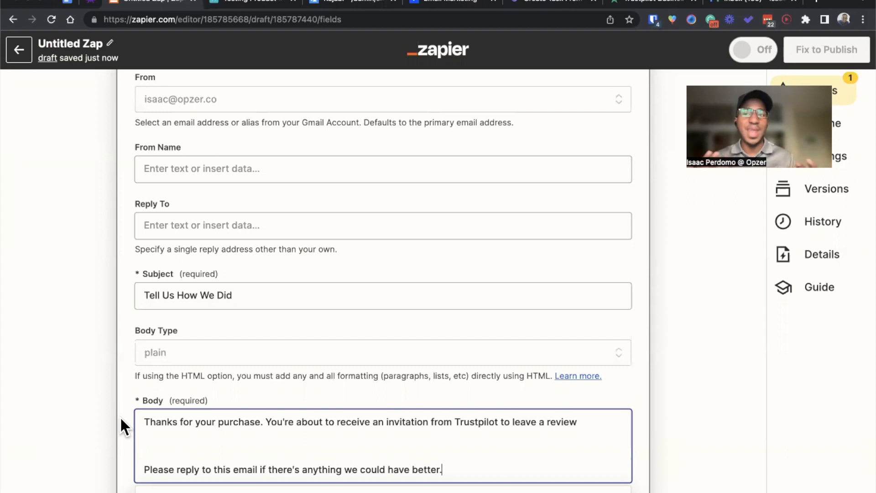
pyautogui.scroll(-2, 117, 428)
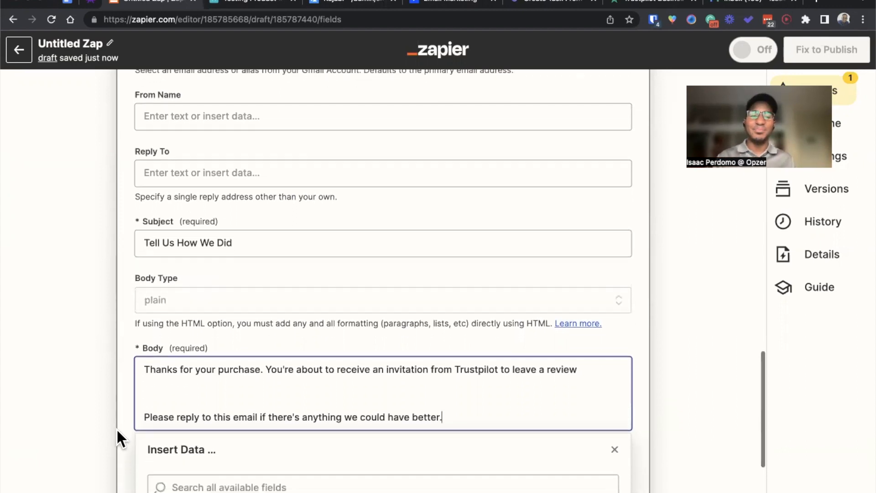
# Step: Remove the extra blank line between the two email body paragraphs and continue to the Gmail action's test
pyautogui.click(154, 375)
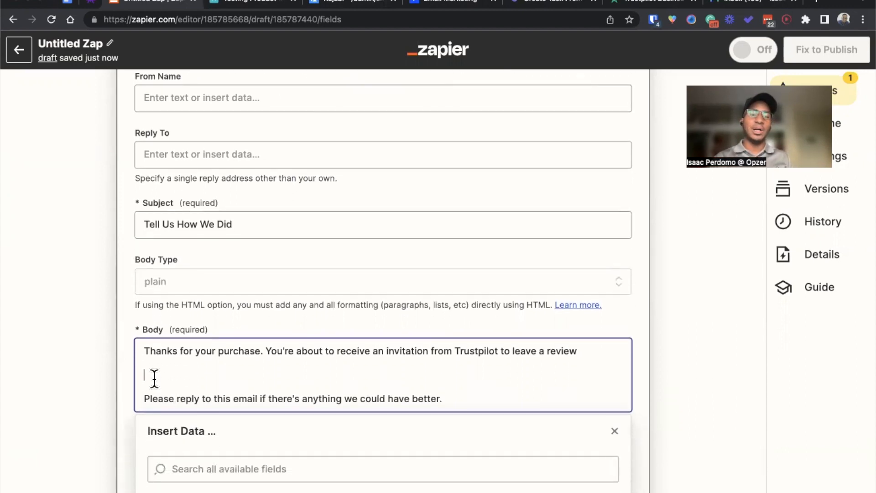
pyautogui.click(113, 395)
pyautogui.scroll(-2, 117, 400)
pyautogui.scroll(-3, 126, 408)
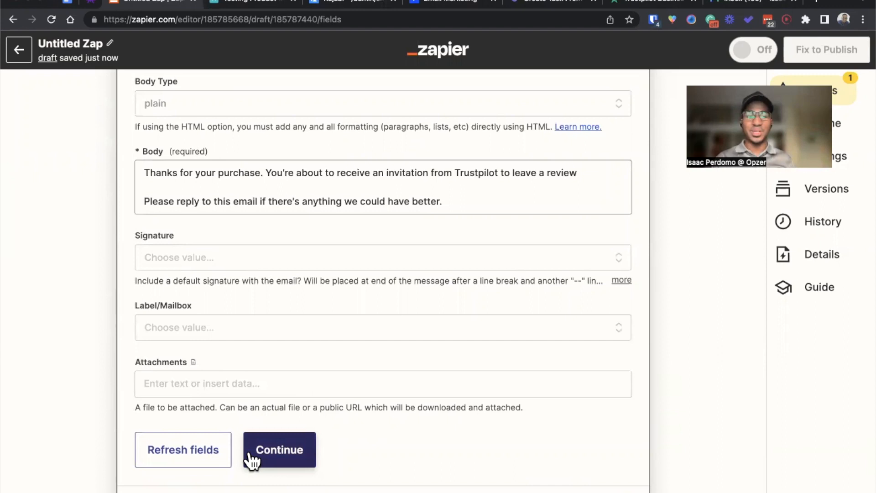
pyautogui.click(250, 458)
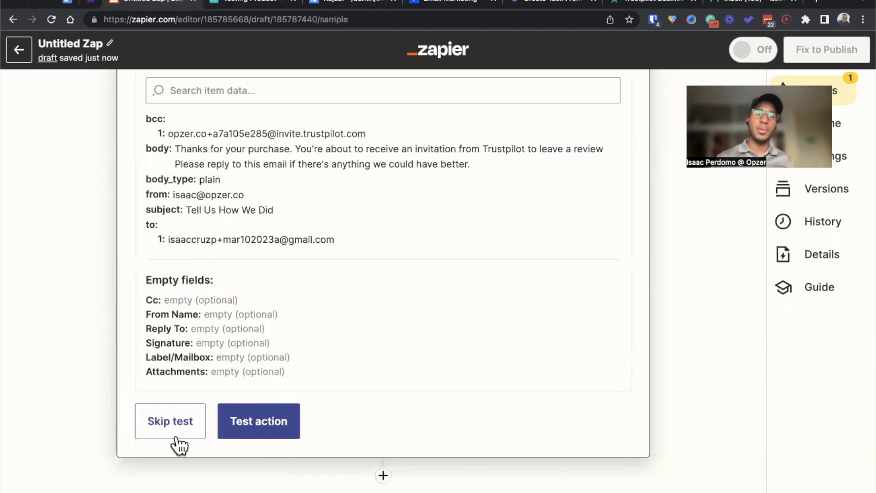
# Step: Skip the Gmail action test, publish the Zap, and dismiss the offer to share it as a template
pyautogui.click(177, 436)
pyautogui.click(474, 323)
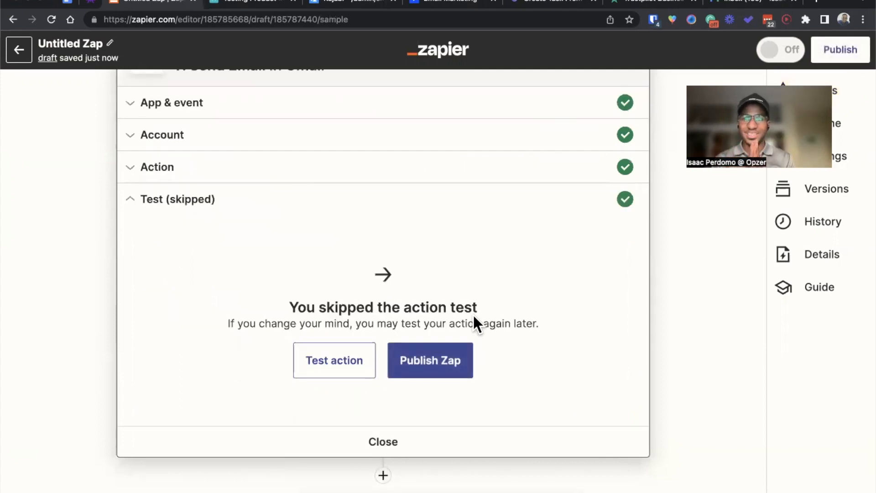
pyautogui.click(429, 358)
pyautogui.click(438, 299)
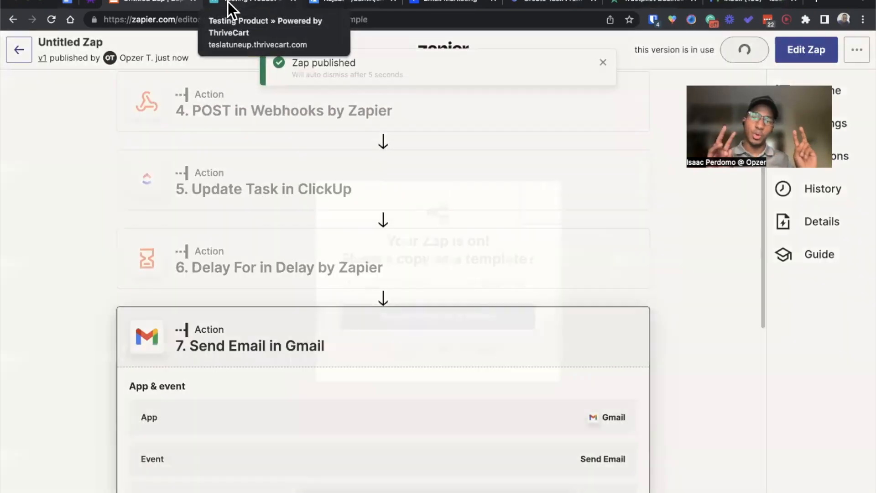
pyautogui.click(537, 201)
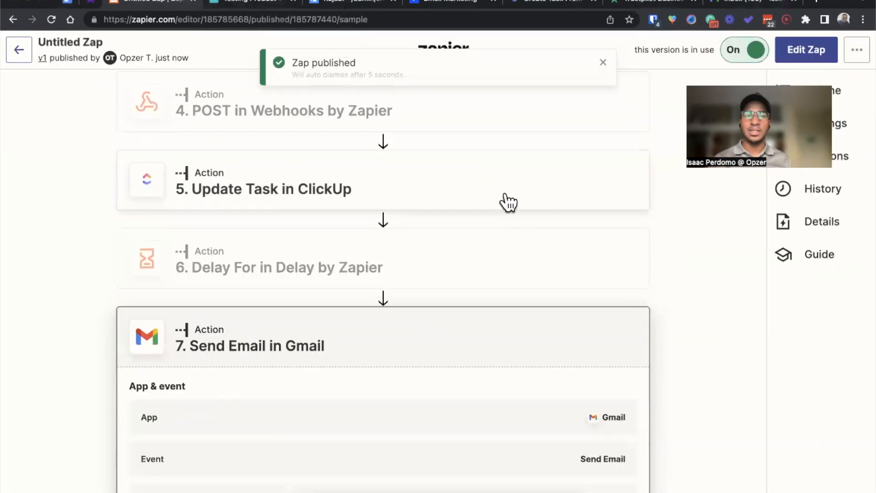
# Step: Switch to the ThriveCart Testing Product checkout and change the suffix letter in the customer's email to "b"
pyautogui.click(228, 3)
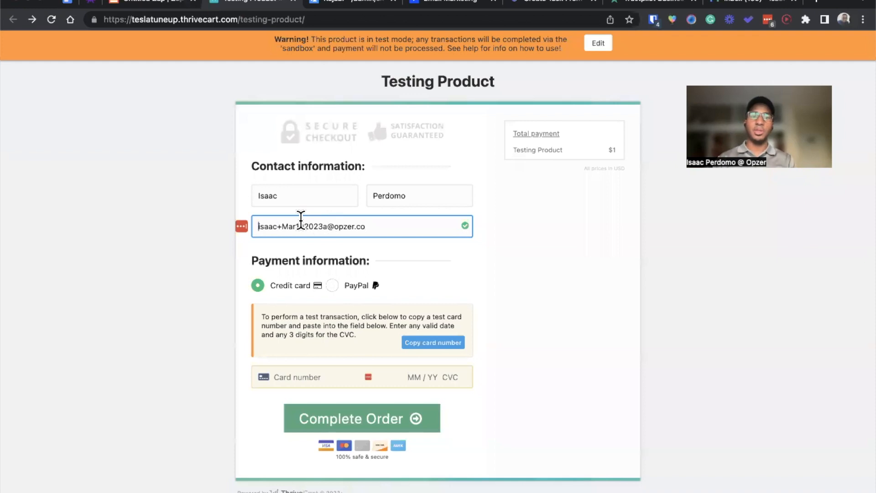
pyautogui.click(326, 226)
pyautogui.write('b')
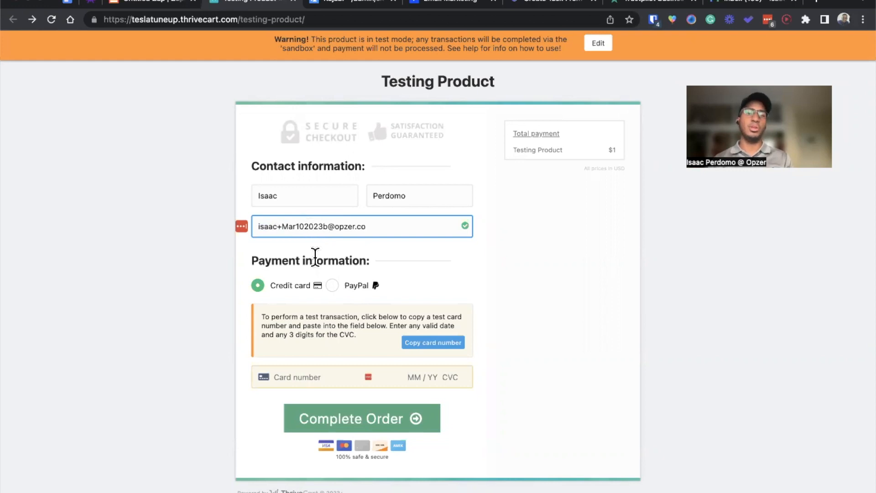
pyautogui.moveTo(282, 226); pyautogui.dragTo(327, 227)
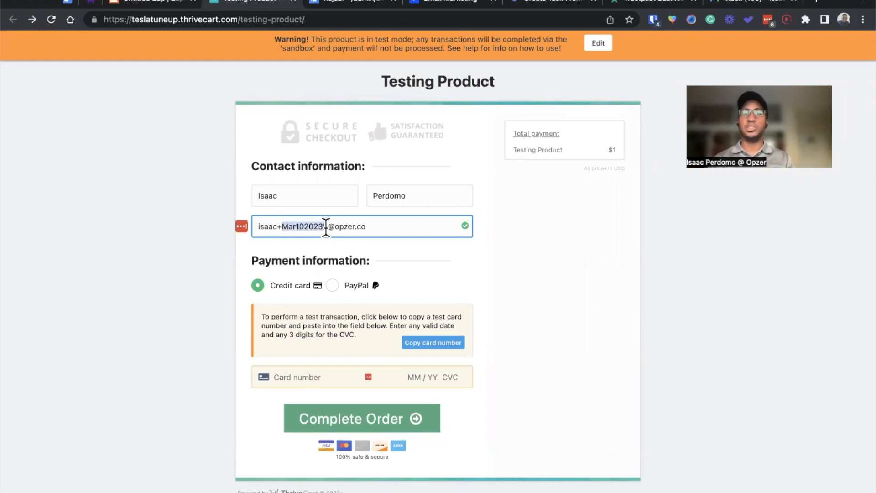
pyautogui.click(315, 257)
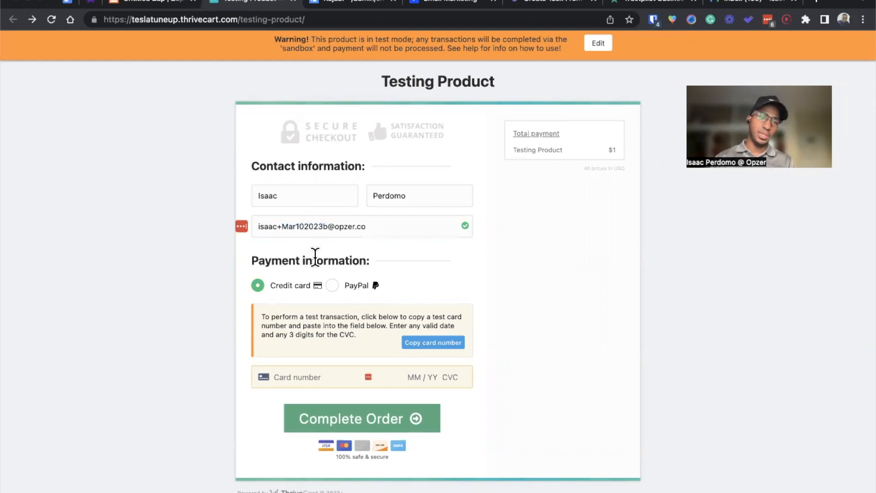
# Step: Pay by credit card with the copied test card number, an expiry date and a CVC, and complete the order
pyautogui.click(437, 351)
pyautogui.click(342, 376)
pyautogui.hotkey('ctrl', 'v')
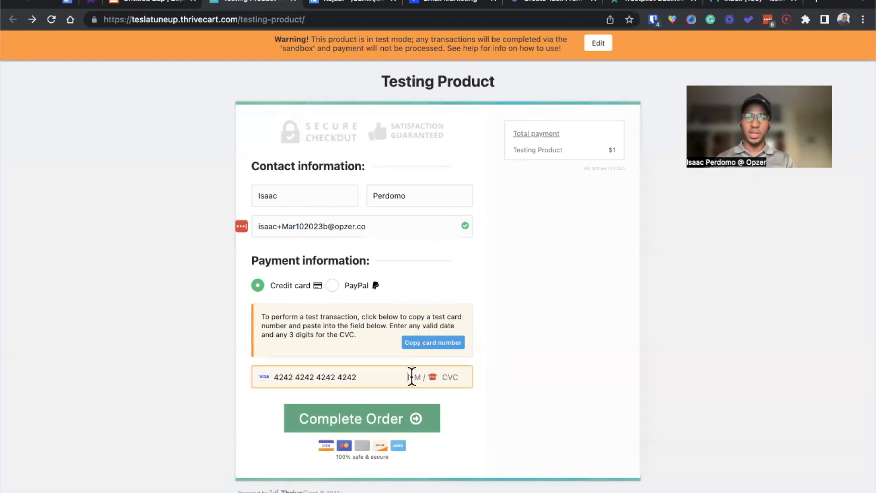
pyautogui.write('01 / 25')
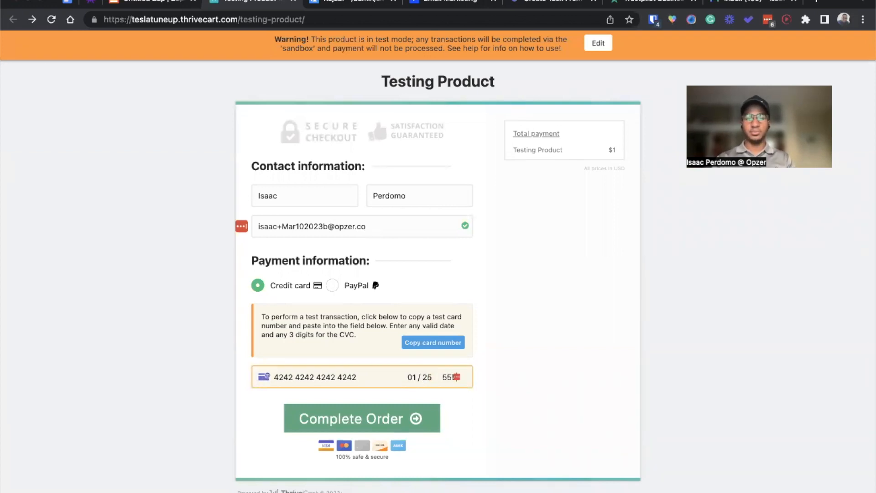
pyautogui.click(363, 415)
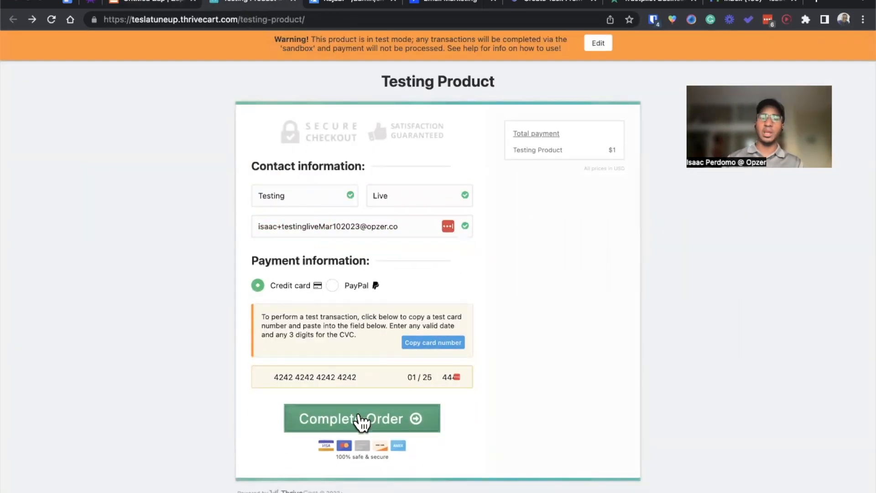
pyautogui.click(361, 418)
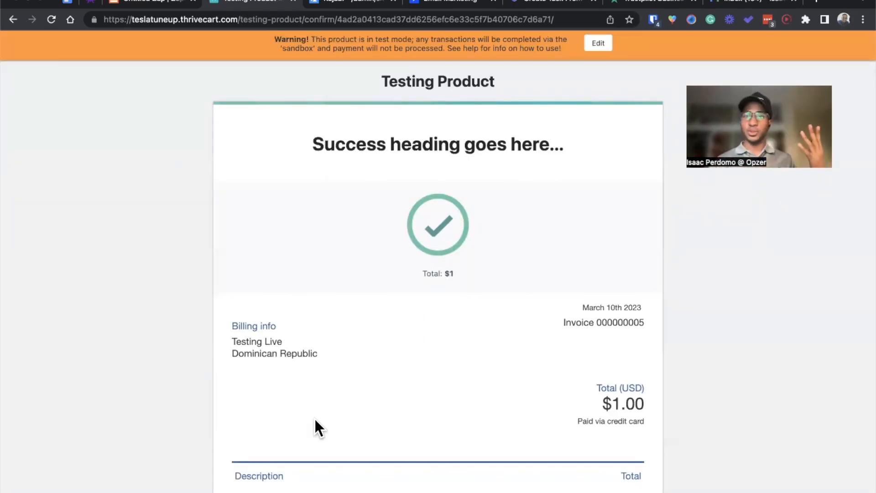
# Step: Review the Zap's run history and open the new test customer's progress report for the Zapoholic course in Kajabi
pyautogui.click(140, 6)
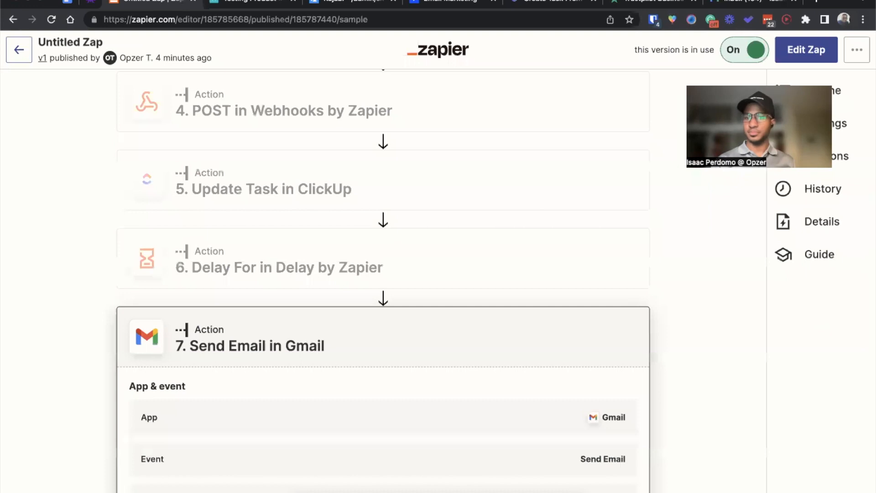
pyautogui.click(839, 194)
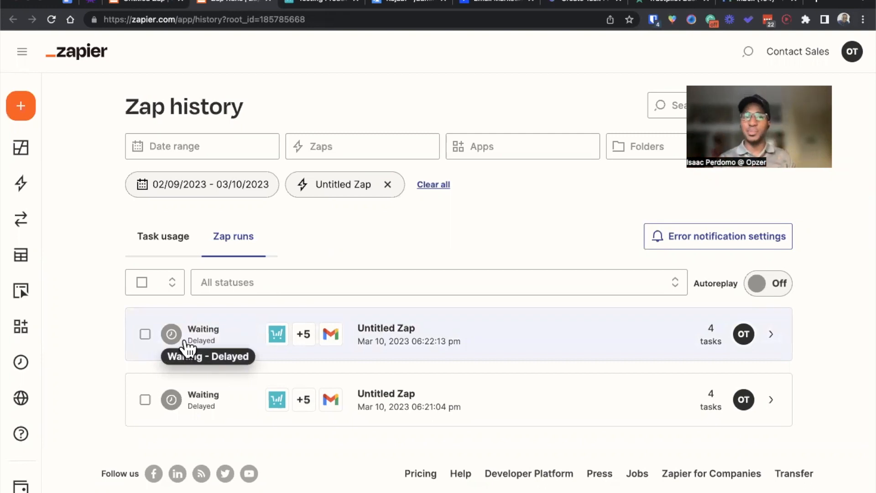
pyautogui.click(382, 5)
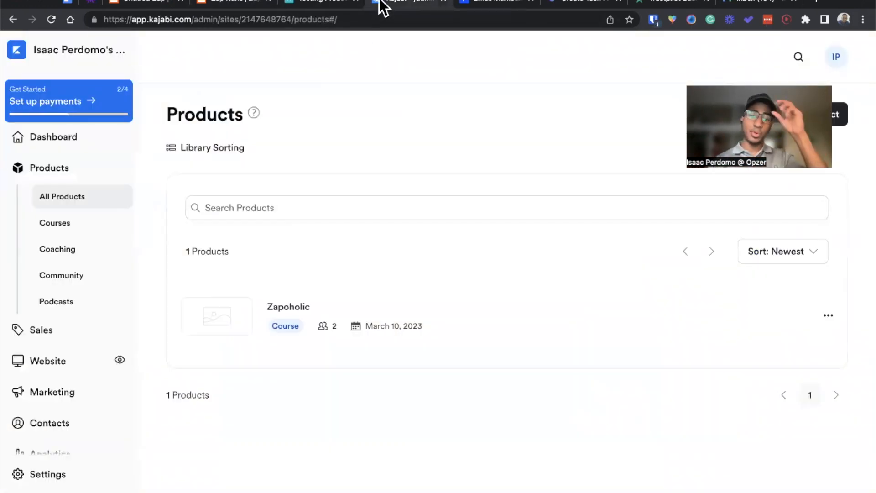
pyautogui.click(284, 309)
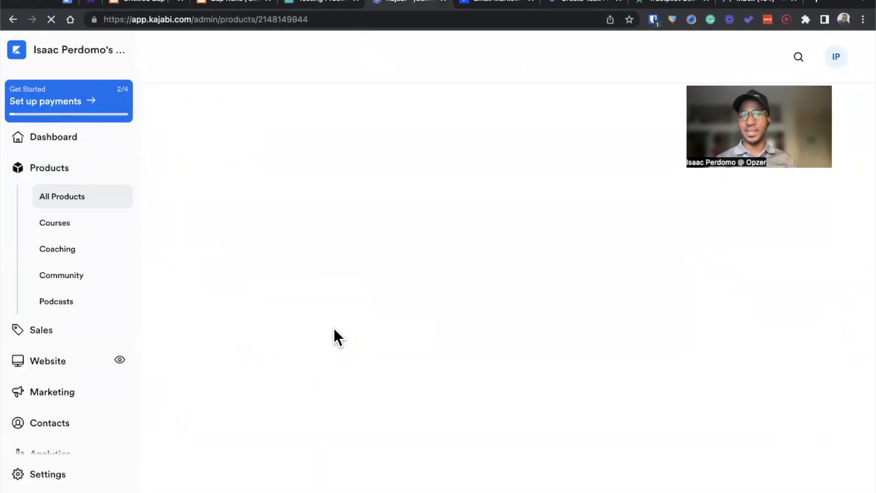
pyautogui.click(431, 155)
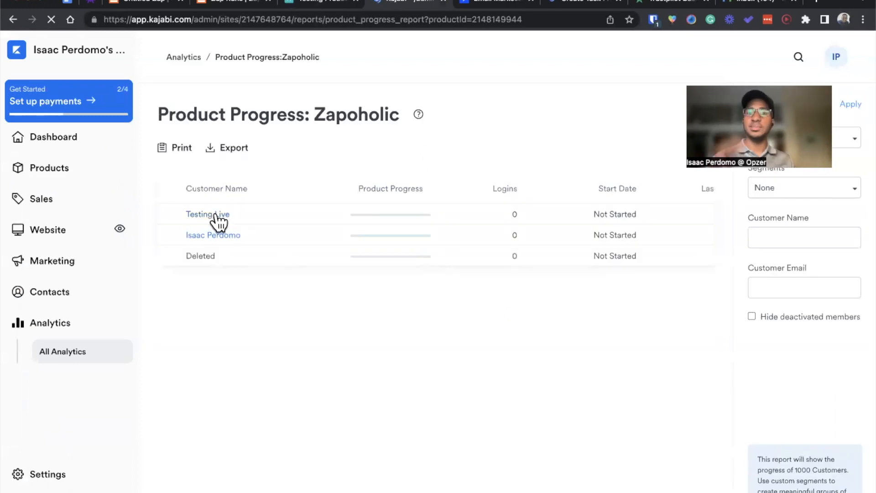
pyautogui.click(218, 222)
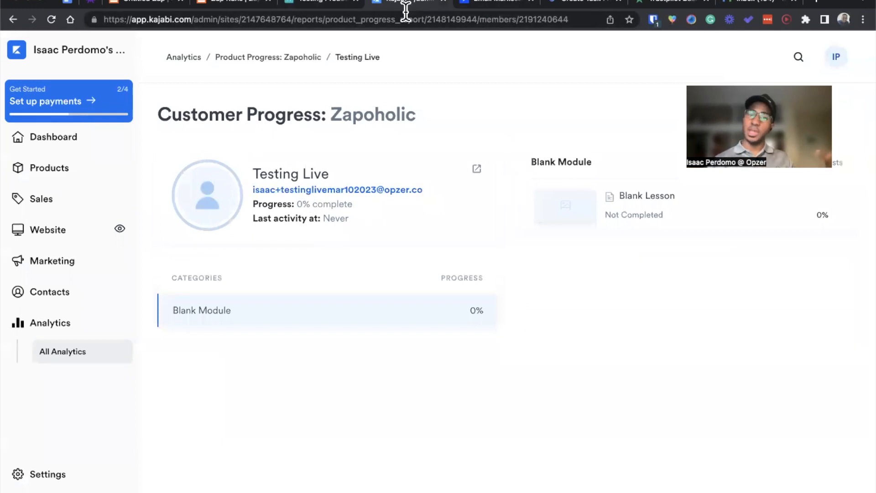
# Step: Open the new test customer's contact in ActiveCampaign's Clients list and check its tags and automations
pyautogui.click(466, 9)
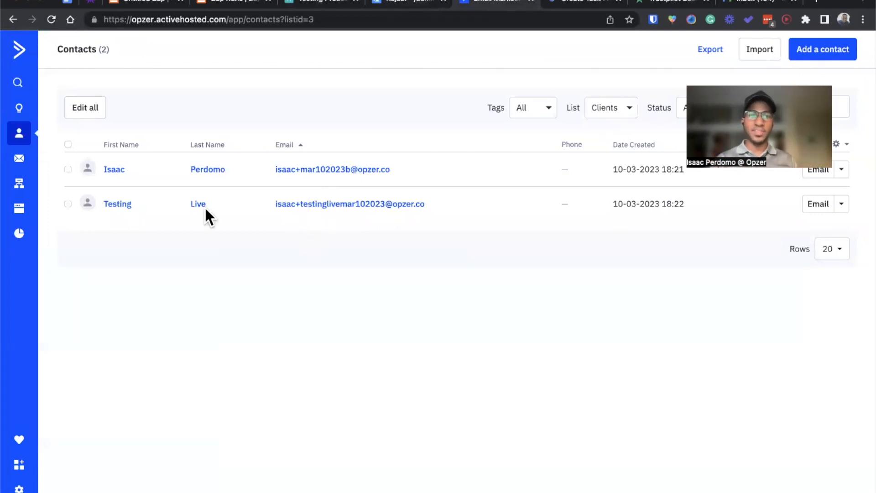
pyautogui.click(318, 208)
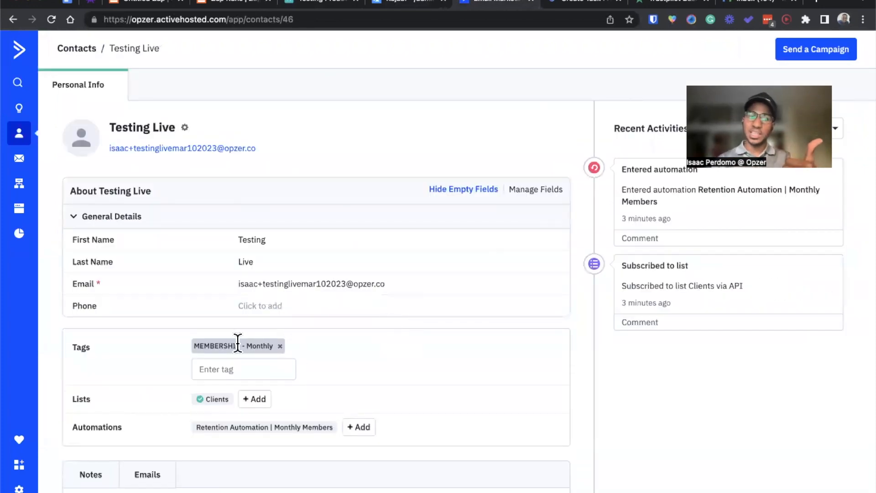
pyautogui.moveTo(236, 433)
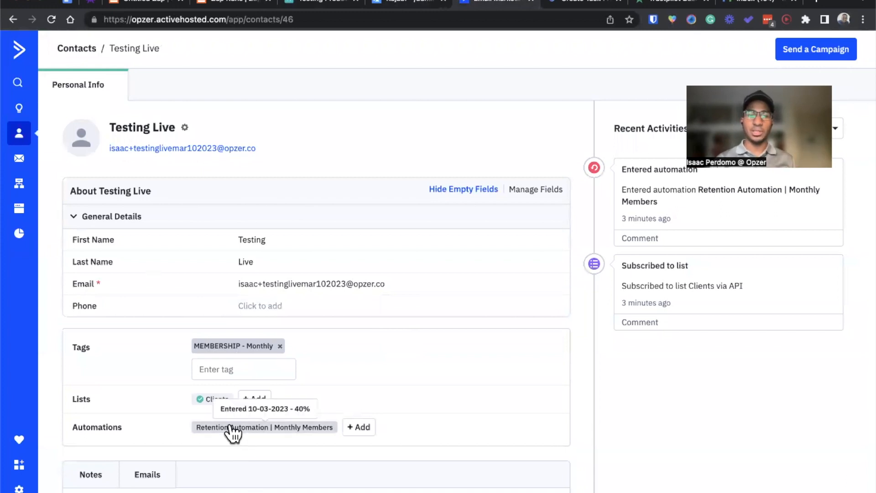
# Step: Open the contact's Retention Automation | Monthly Members automation in a separate tab and examine its workflow and exit goal
pyautogui.rightClick(229, 426)
pyautogui.click(463, 330)
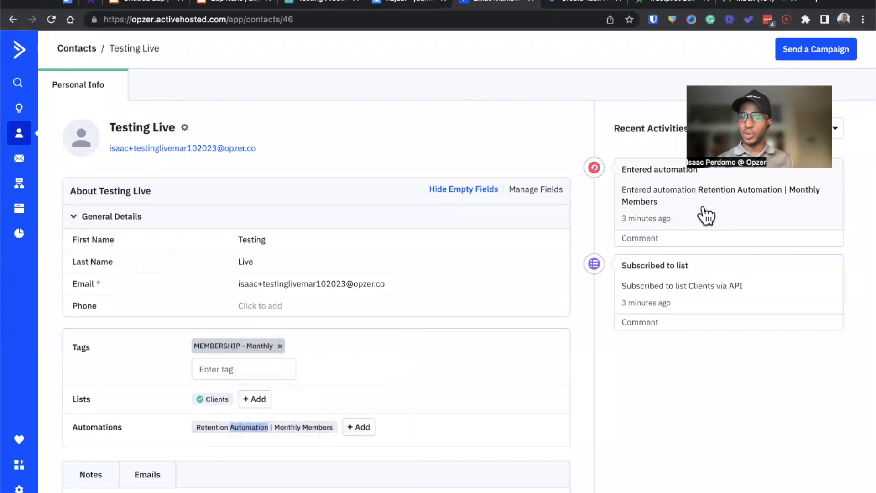
pyautogui.rightClick(712, 192)
pyautogui.click(683, 193)
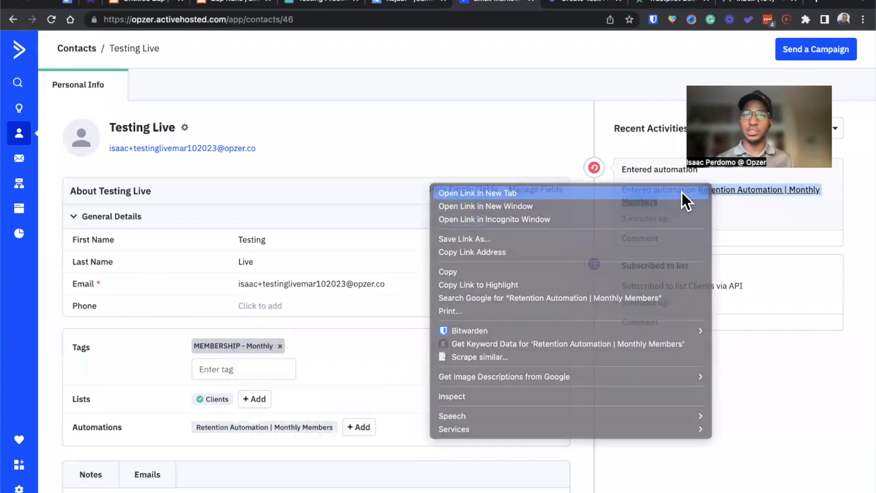
pyautogui.click(524, 2)
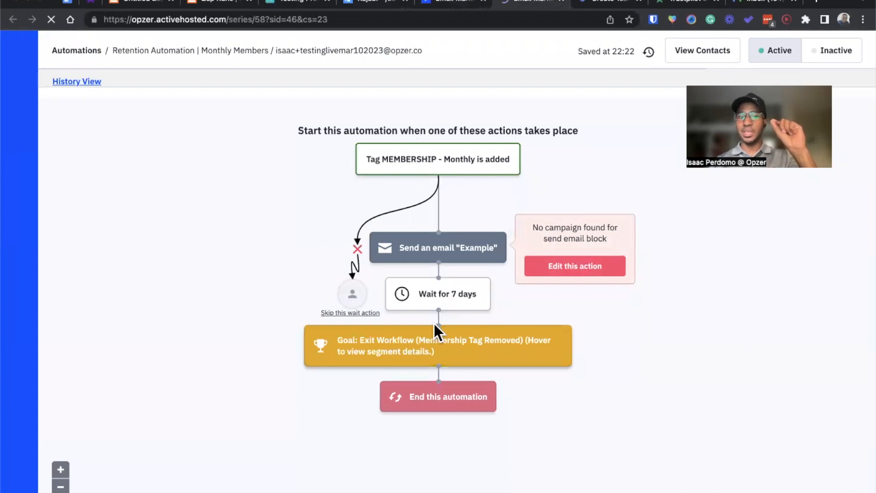
pyautogui.moveTo(426, 354)
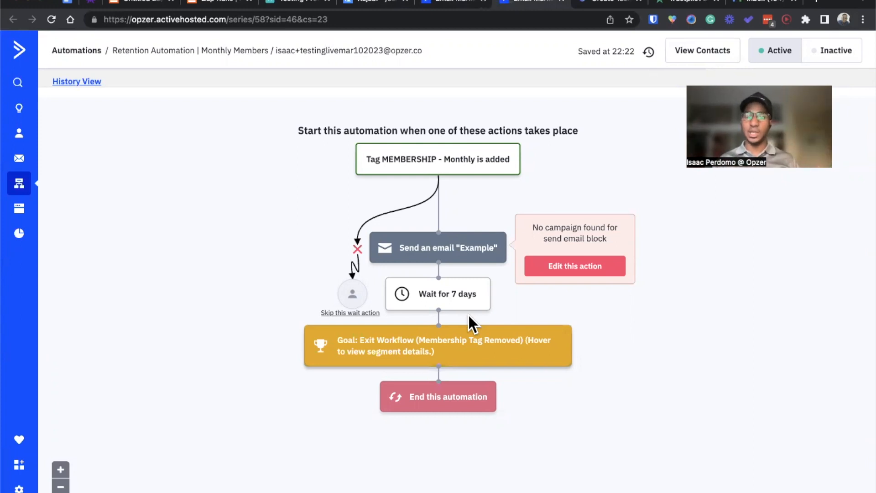
# Step: Return to the test contact and remove its MEMBERSHIP - Monthly tag
pyautogui.click(454, 7)
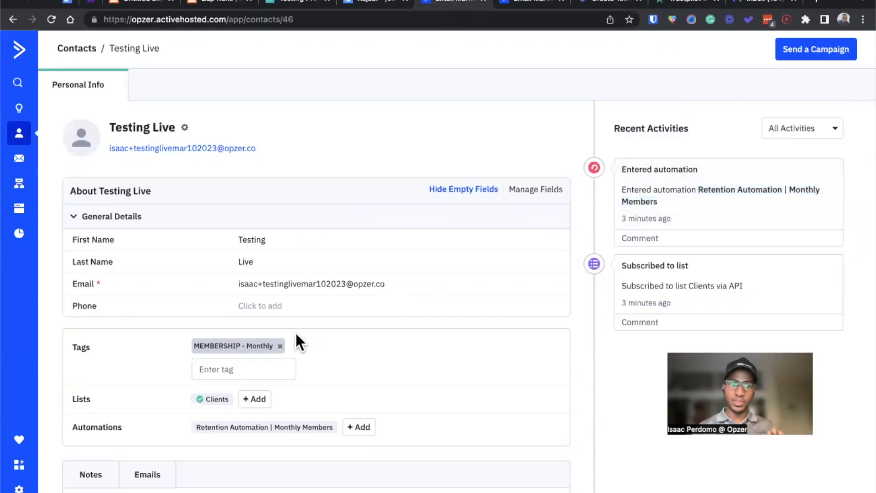
pyautogui.click(279, 346)
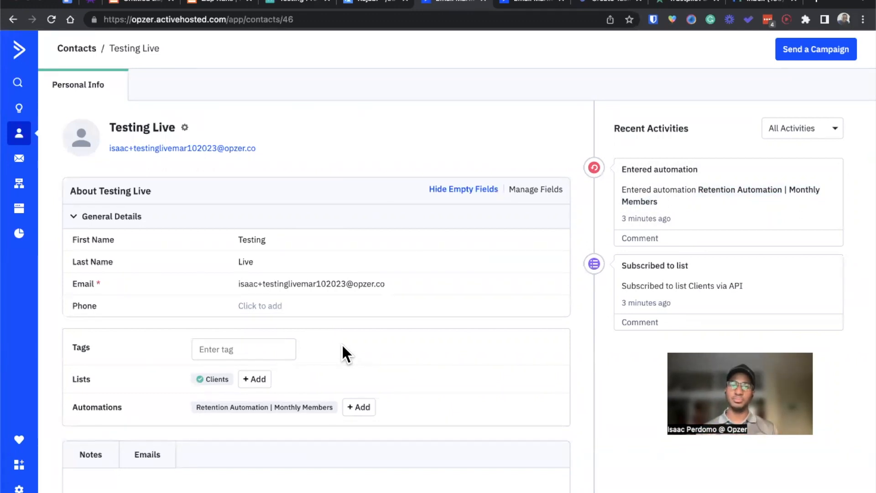
pyautogui.click(634, 85)
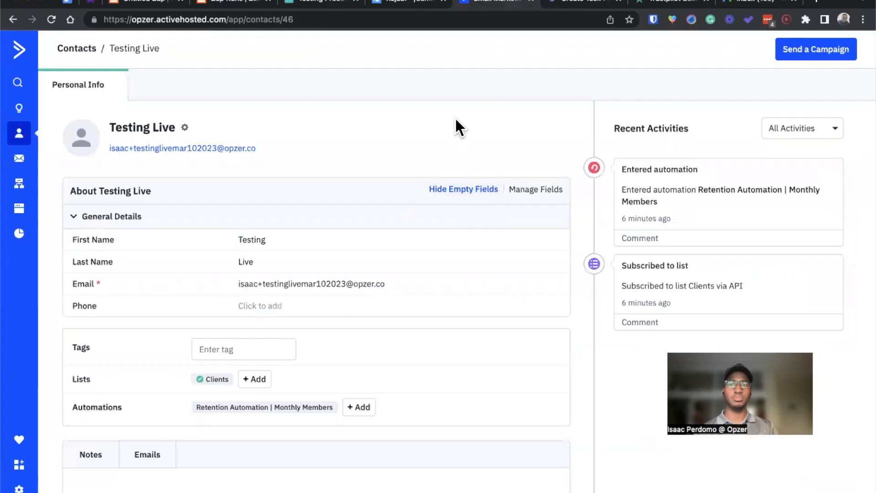
# Step: Reload the contact and inspect the detail of its latest automation goal activity
pyautogui.click(51, 21)
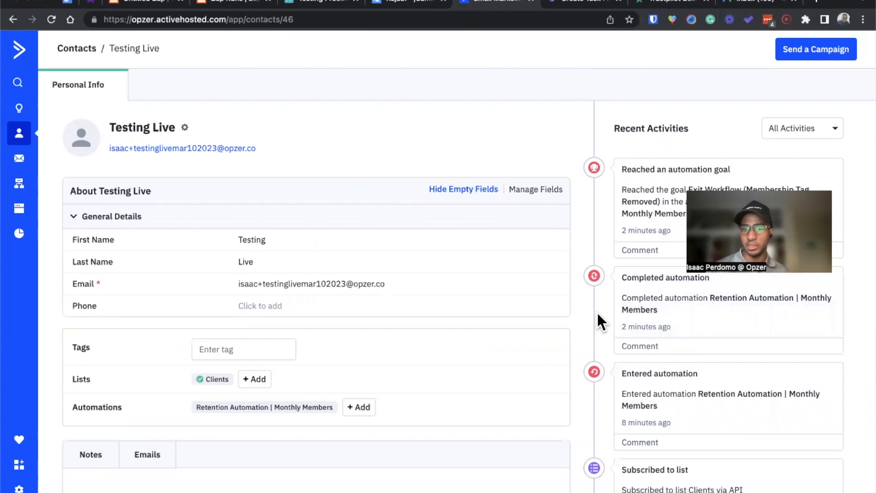
pyautogui.click(766, 185)
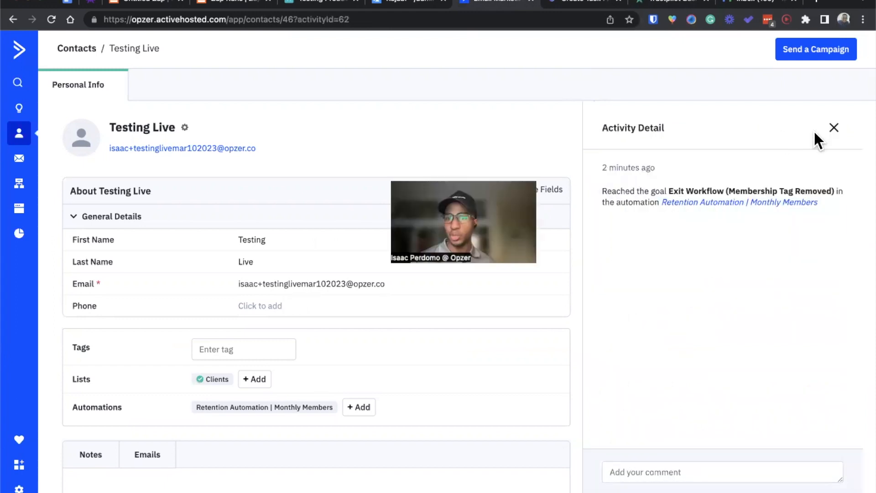
pyautogui.click(833, 128)
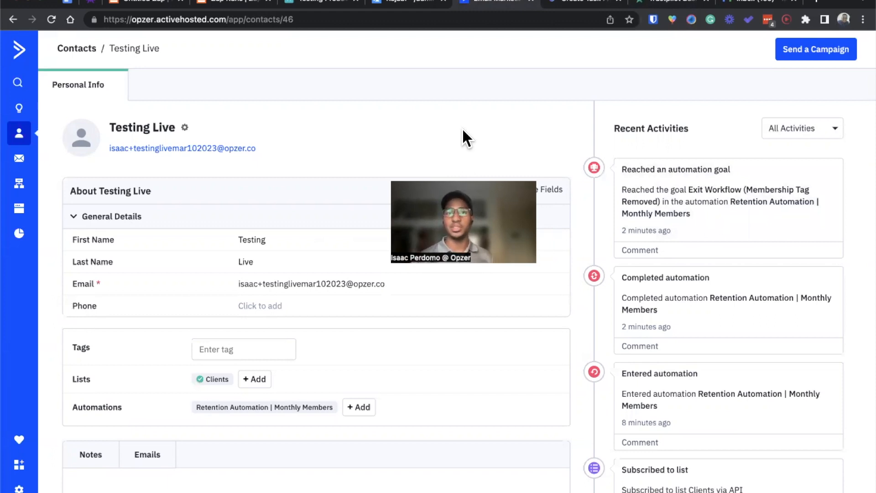
# Step: Switch to the ClickUp window and close the service delivery task to view the Operations board
pyautogui.hotkey('ctrl', 'Up')
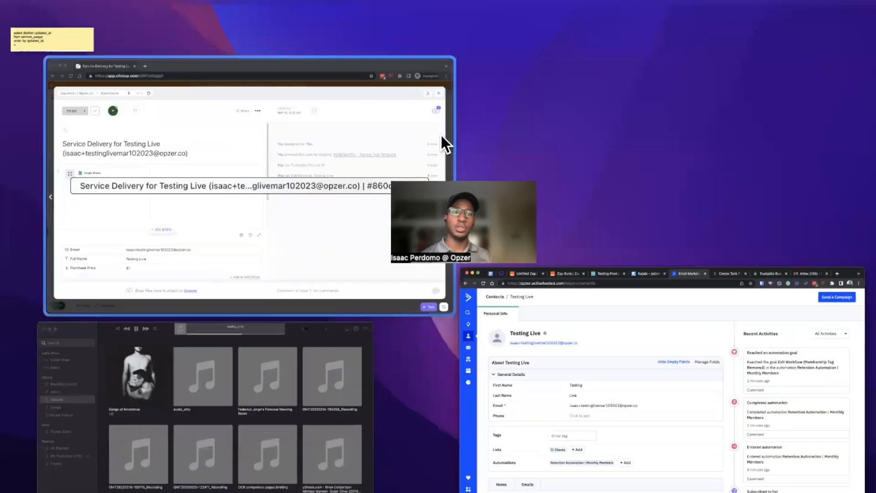
pyautogui.click(366, 167)
pyautogui.click(845, 59)
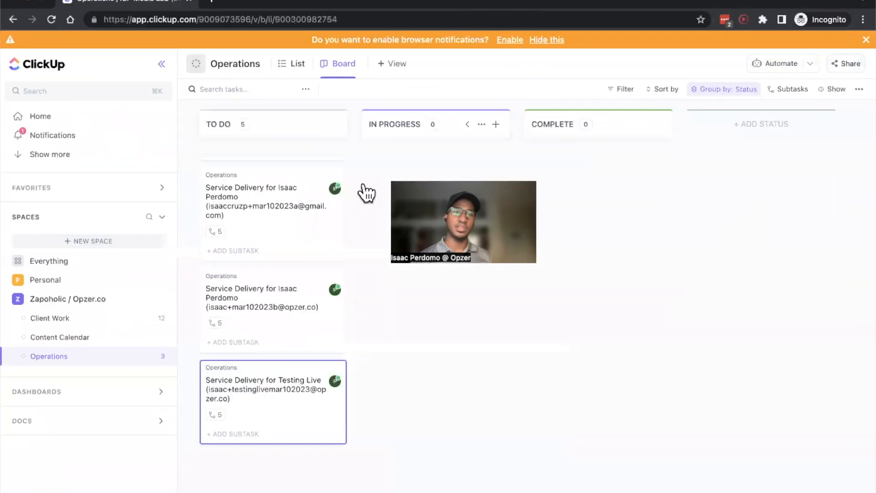
# Step: Open the newest service delivery task on the Operations board, and switch to Trustpilot to reload the invitation status page
pyautogui.click(265, 404)
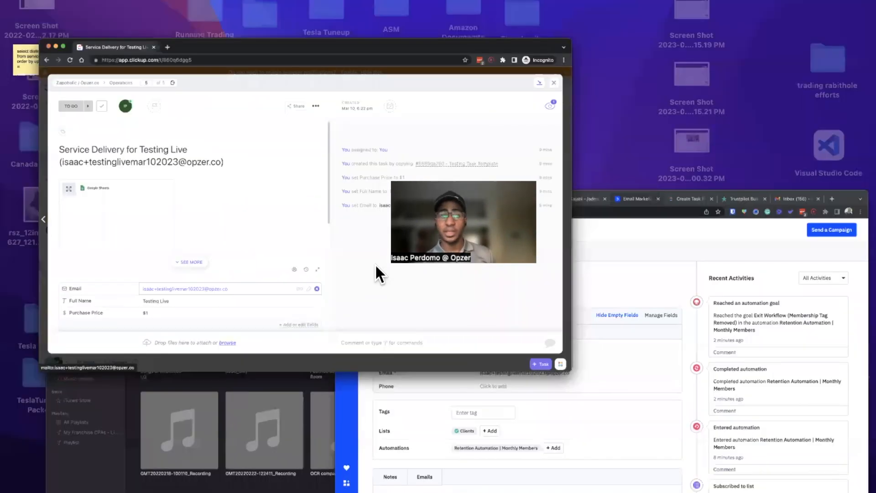
pyautogui.click(546, 318)
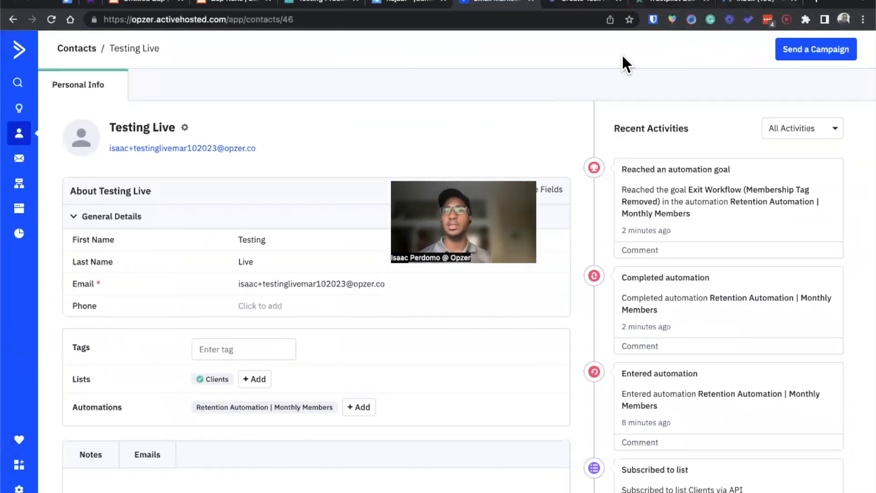
pyautogui.click(647, 4)
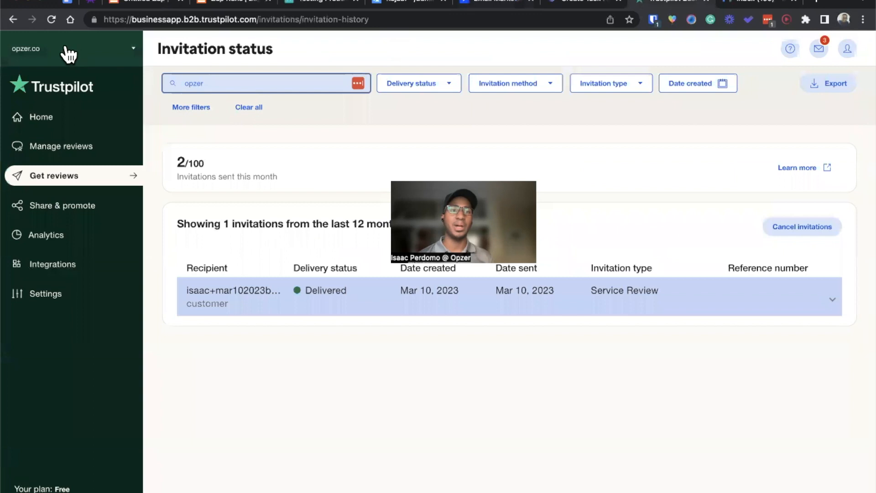
pyautogui.click(49, 20)
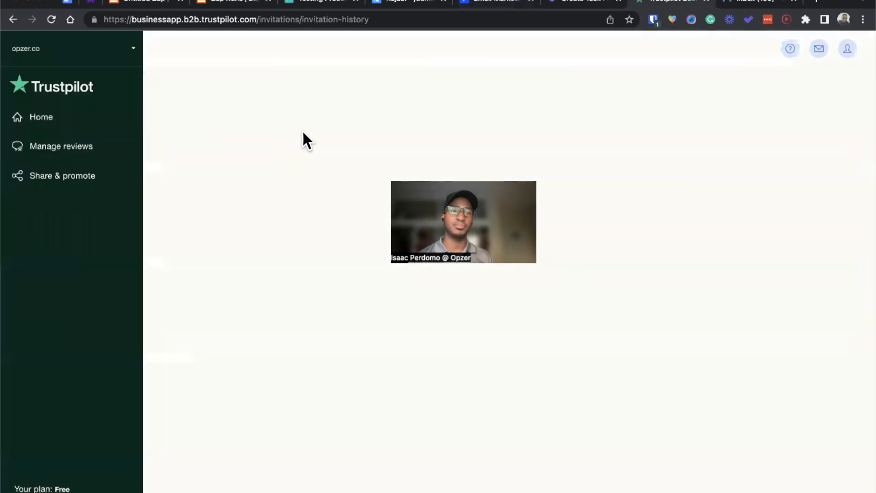
# Step: Switch to the Zap history in Zapier, open the latest run and examine its step data, including the Kajabi customer email and the Gmail step's Trustpilot BCC address
pyautogui.click(203, 3)
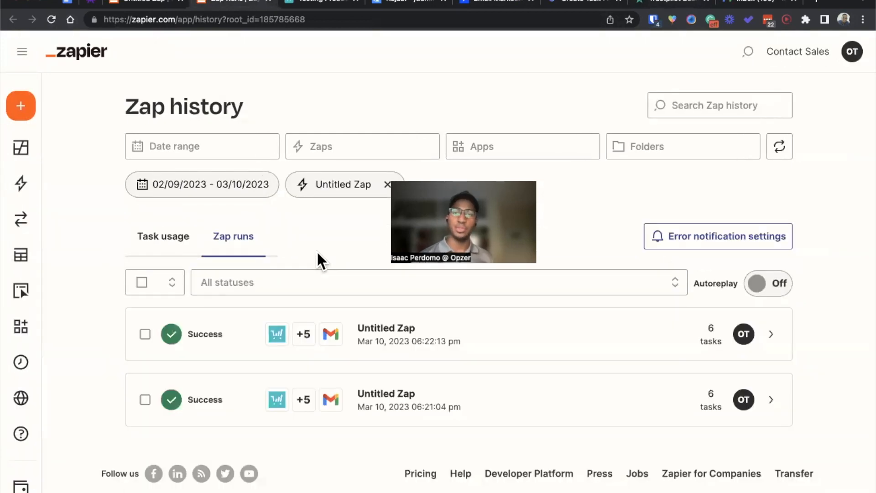
pyautogui.click(384, 319)
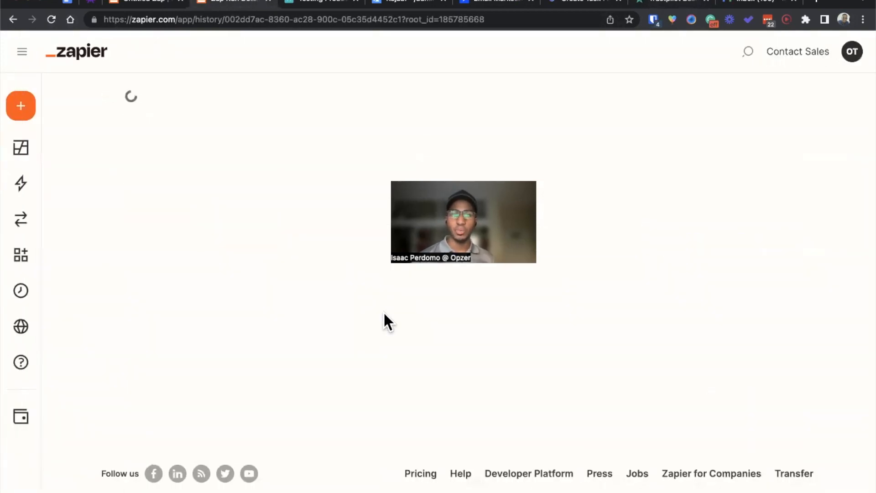
pyautogui.scroll(-5, 69, 287)
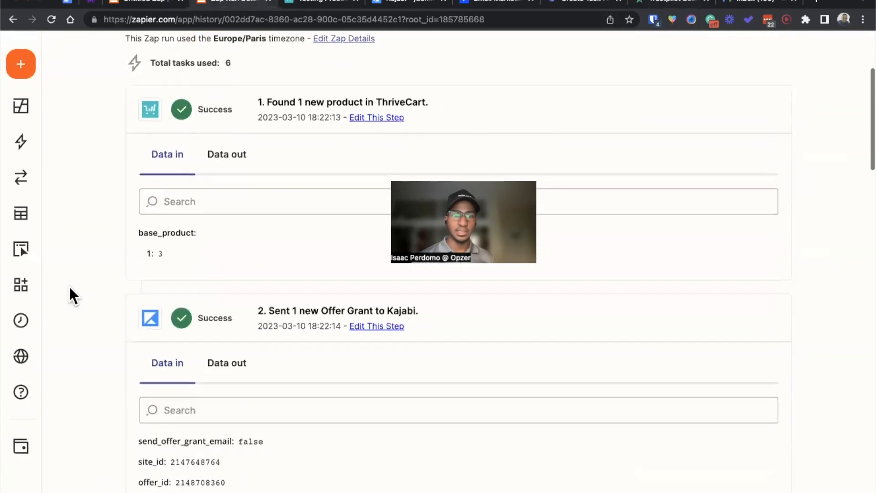
pyautogui.scroll(-4, 68, 292)
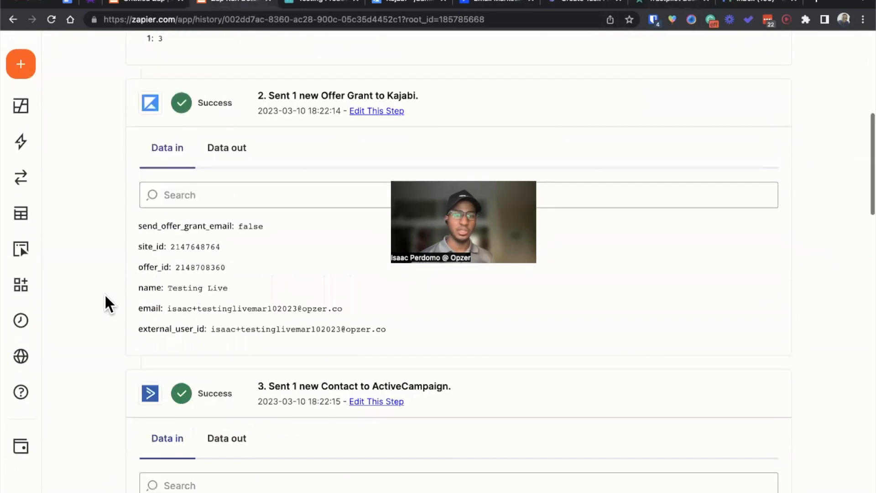
pyautogui.moveTo(192, 309); pyautogui.dragTo(325, 318)
pyautogui.click(323, 314)
pyautogui.scroll(-20, 324, 313)
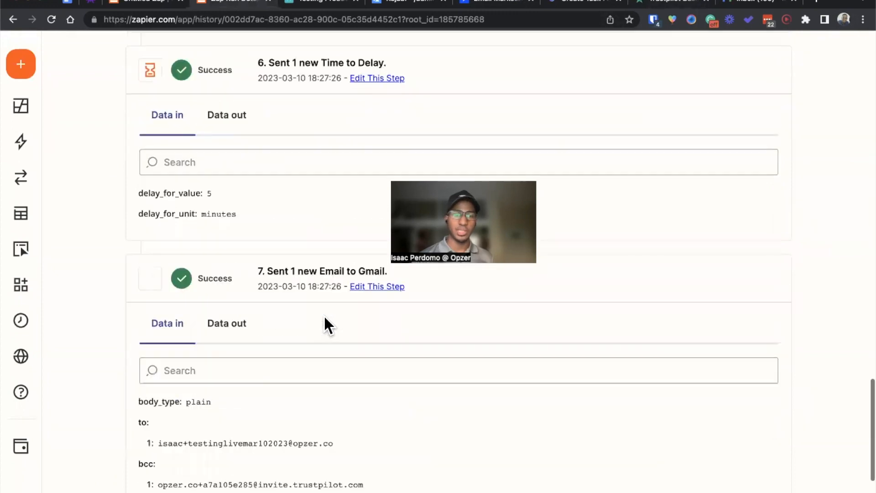
pyautogui.moveTo(364, 249); pyautogui.dragTo(173, 244)
pyautogui.click(172, 244)
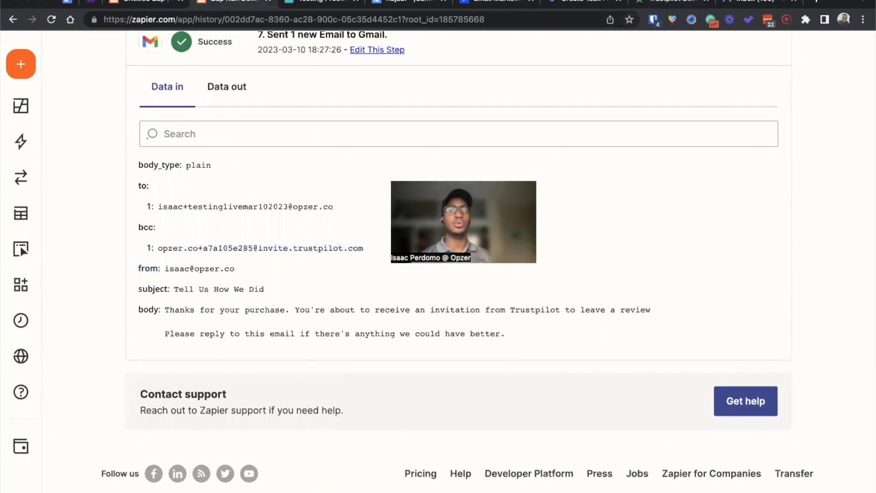
# Step: Switch to Gmail, read the Trustpilot review invitation asking for an opzer.co star rating, and return to the inbox
pyautogui.click(759, 4)
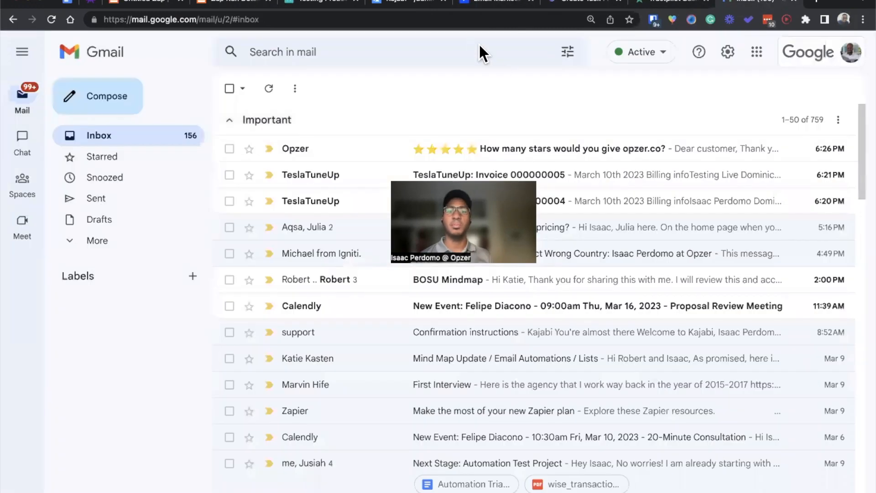
pyautogui.click(536, 138)
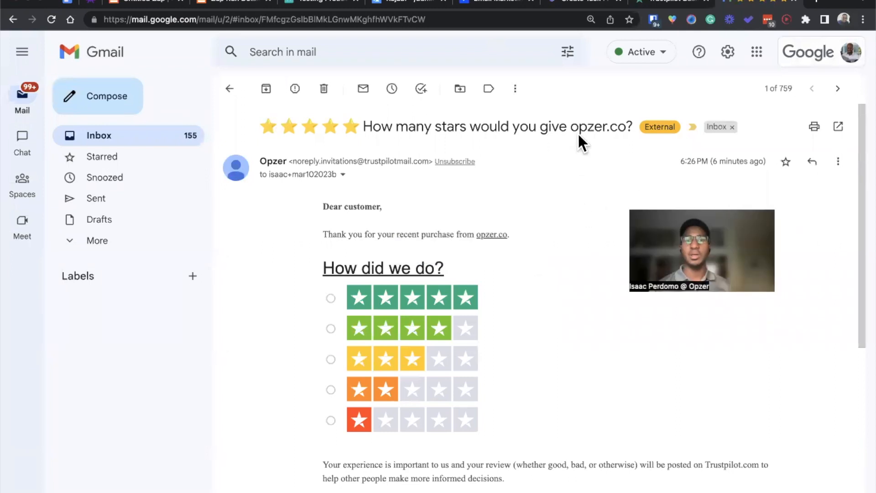
pyautogui.scroll(-3, 549, 253)
pyautogui.scroll(3, 549, 254)
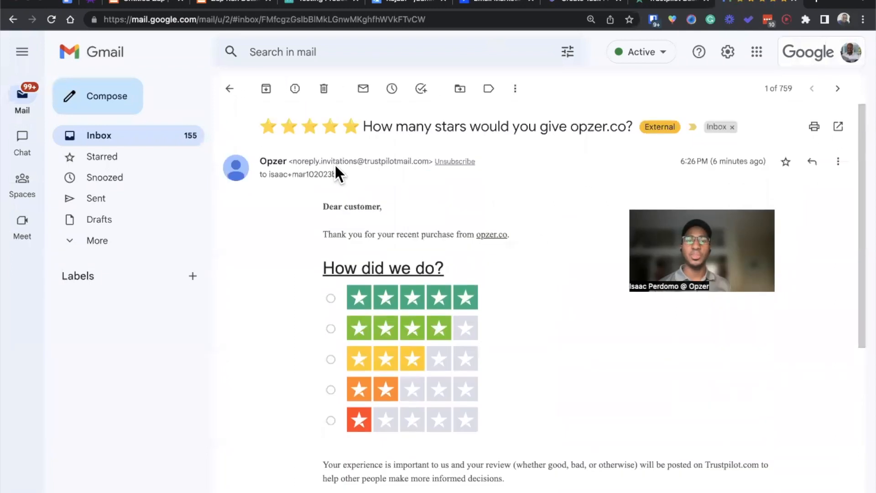
pyautogui.click(343, 168)
pyautogui.click(343, 169)
pyautogui.scroll(-6, 303, 230)
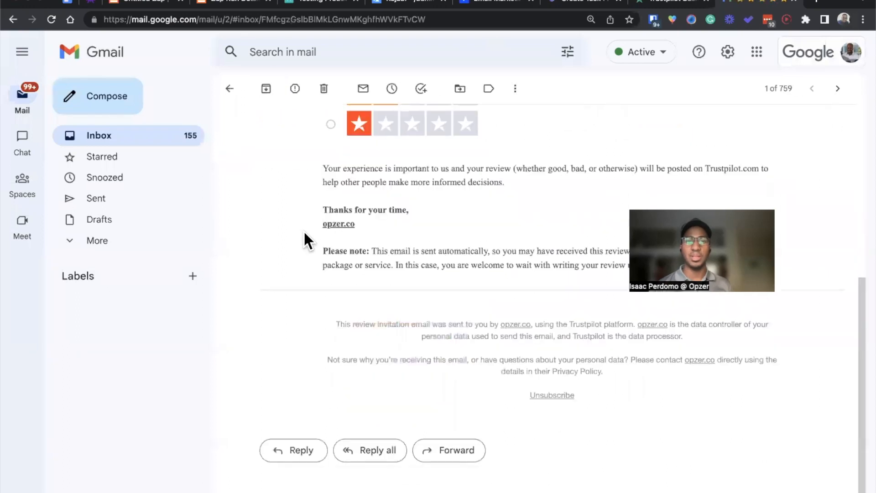
pyautogui.scroll(6, 303, 230)
pyautogui.click(229, 89)
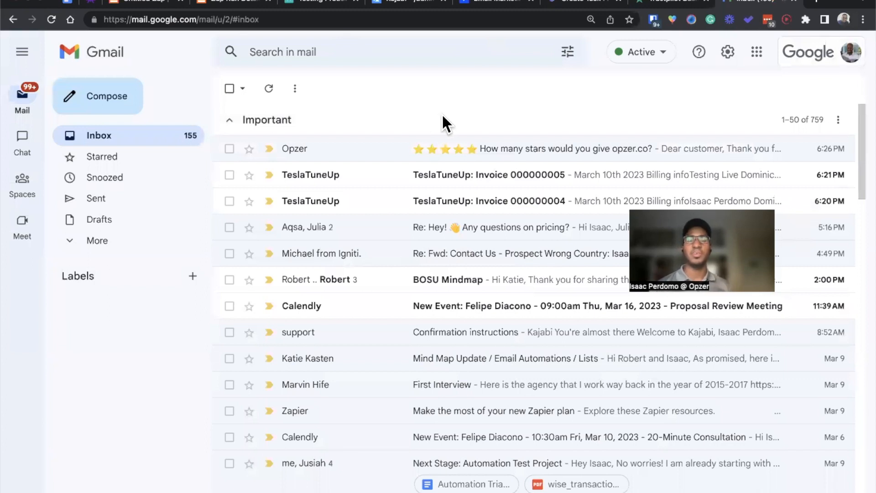
# Step: Reopen the Trustpilot review invitation email and check which test address it was sent to
pyautogui.click(486, 147)
pyautogui.moveTo(288, 174); pyautogui.dragTo(335, 174)
pyautogui.click(286, 183)
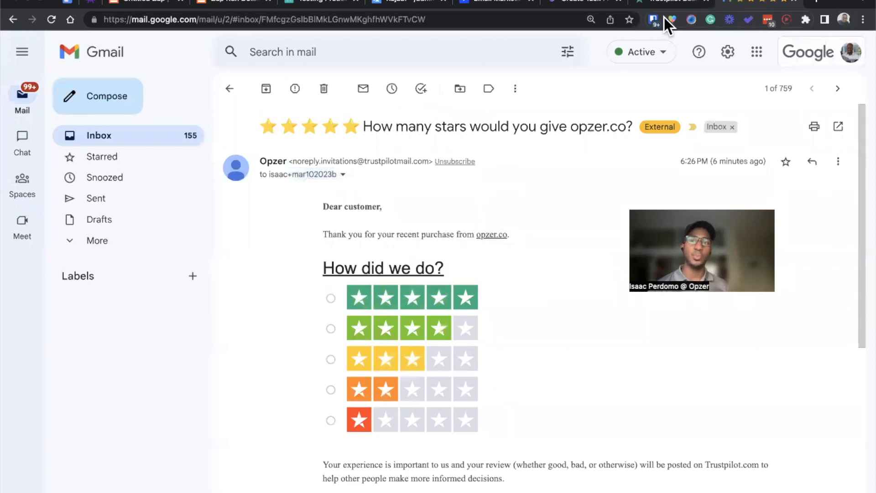
# Step: Return to Trustpilot's invitation status page and check the recipient of the first listed invitation
pyautogui.click(656, 4)
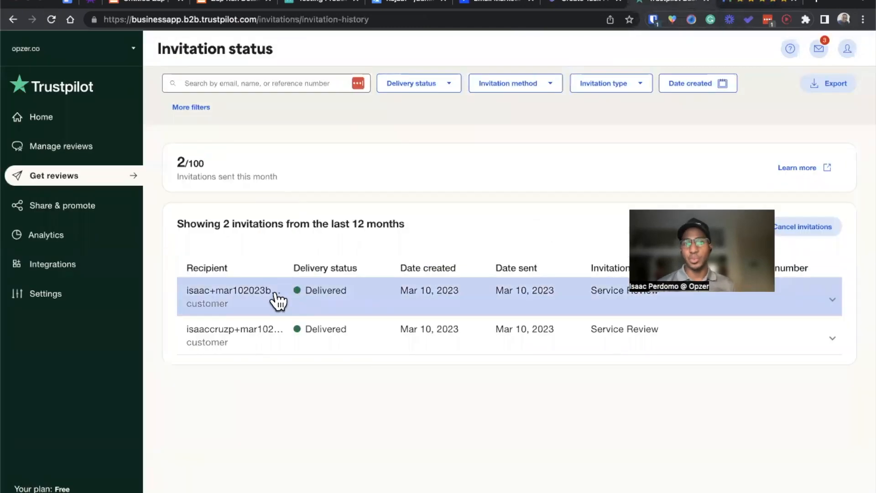
pyautogui.moveTo(278, 295); pyautogui.dragTo(229, 297)
pyautogui.click(229, 298)
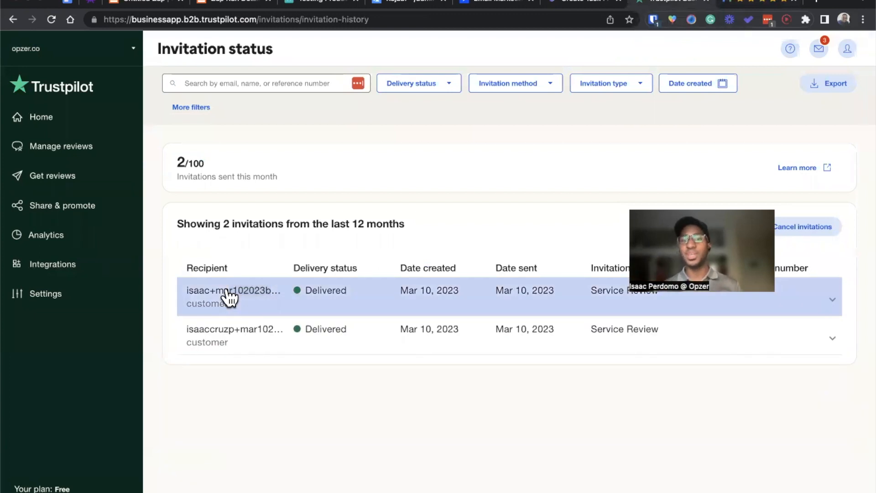